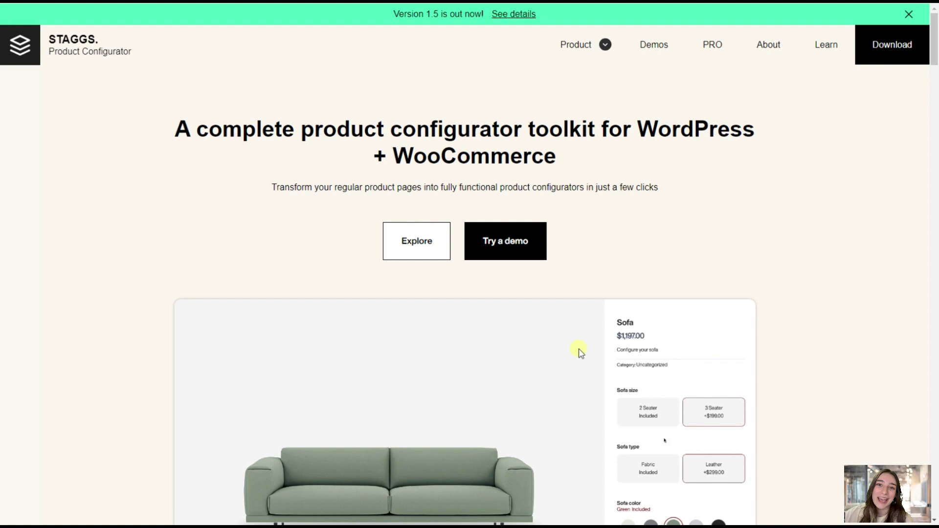
Visit Staggs Settings, then open the WooCommerce All Products list with its 21 products.
scroll(580, 352, "down", 2)
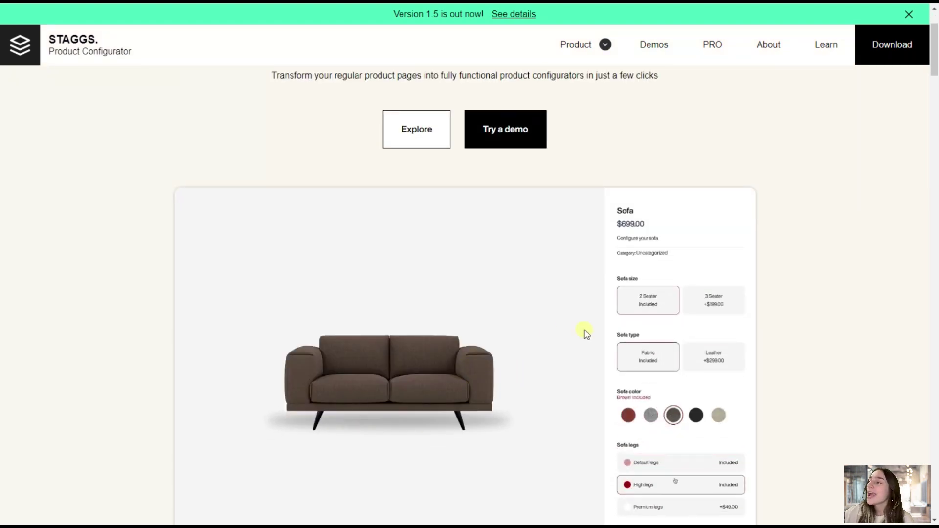
scroll(586, 333, "down", 1)
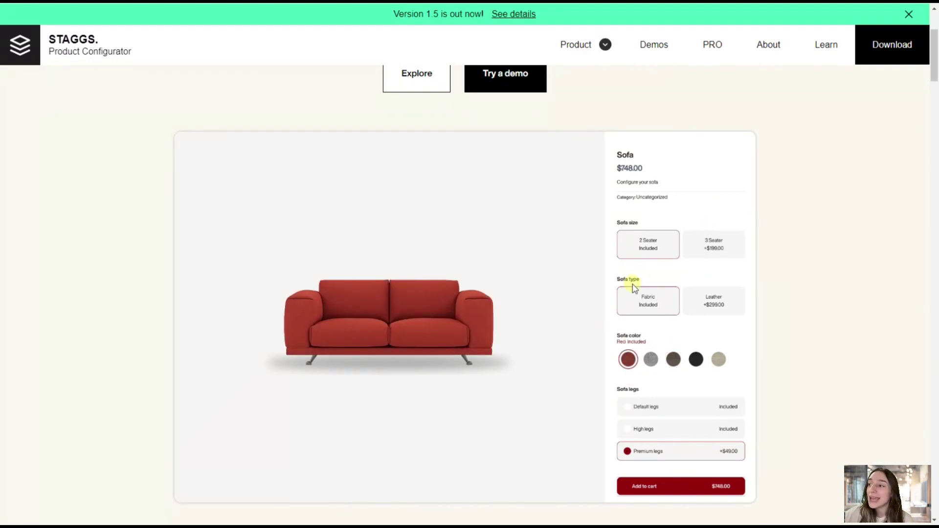
scroll(547, 313, "down", 1)
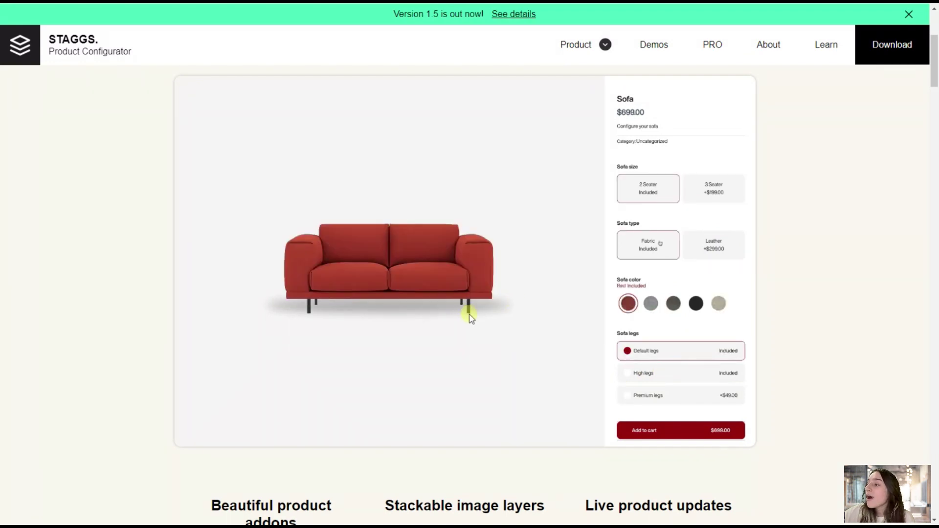
scroll(476, 321, "down", 4)
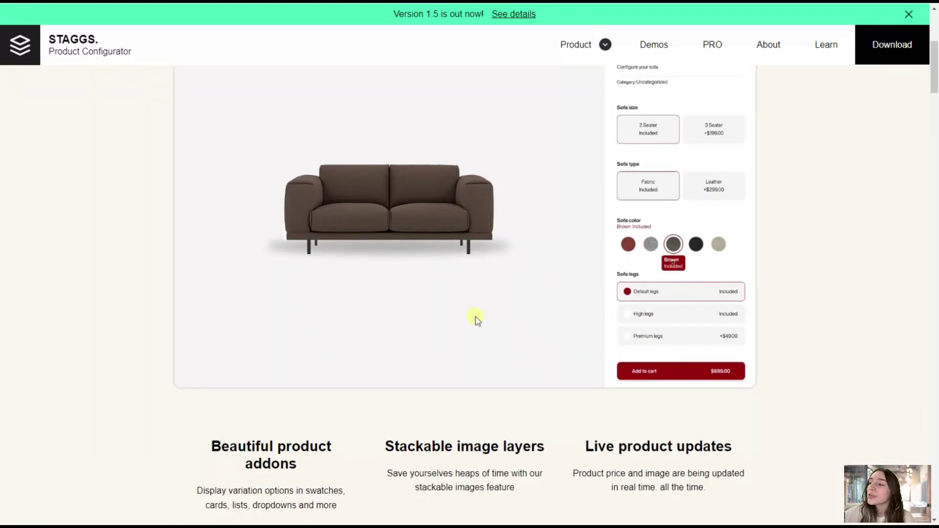
scroll(477, 320, "down", 2)
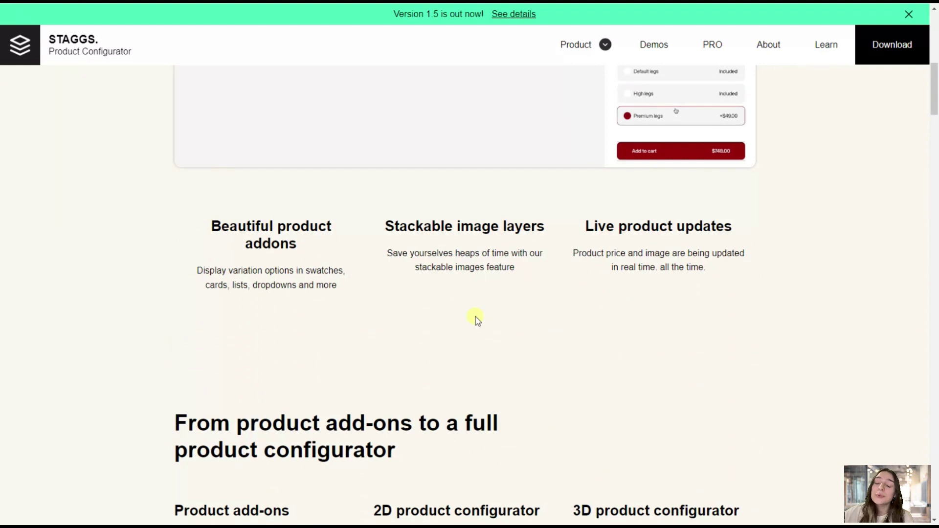
scroll(477, 321, "down", 3)
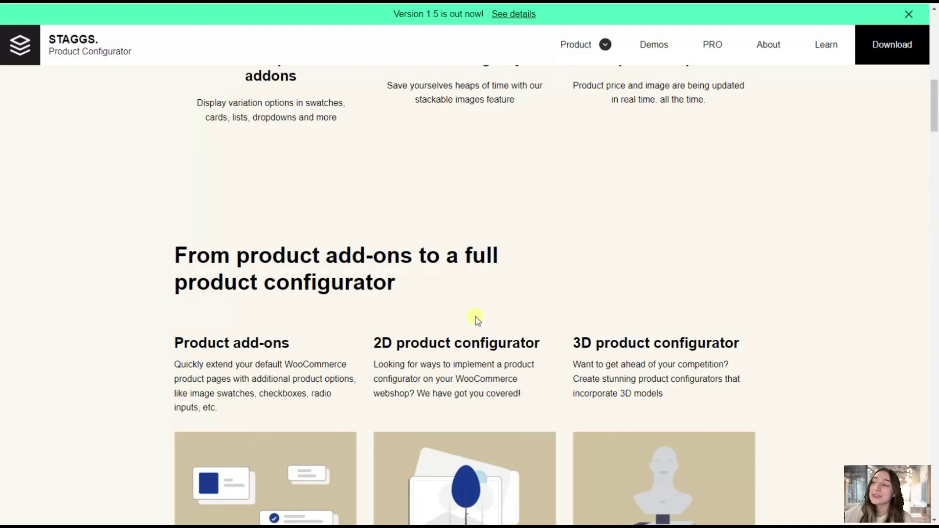
scroll(476, 320, "up", 2)
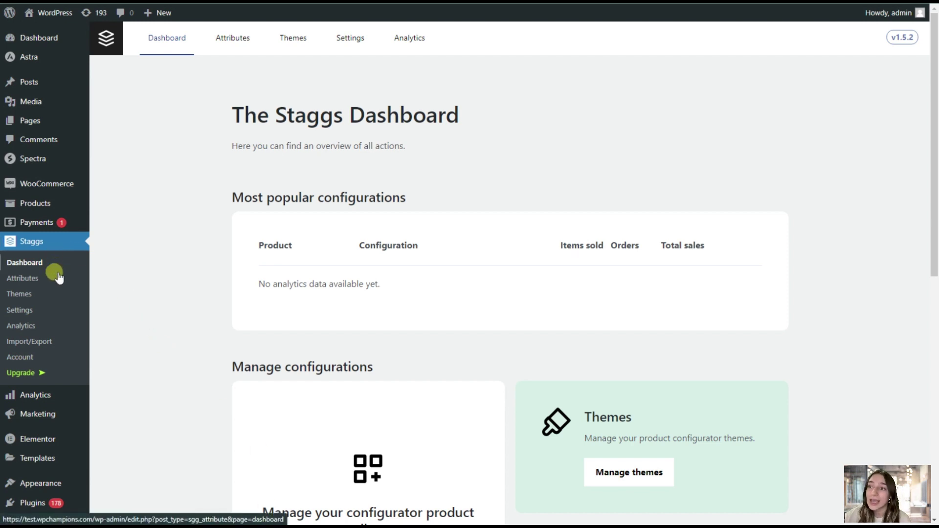
left_click(49, 310)
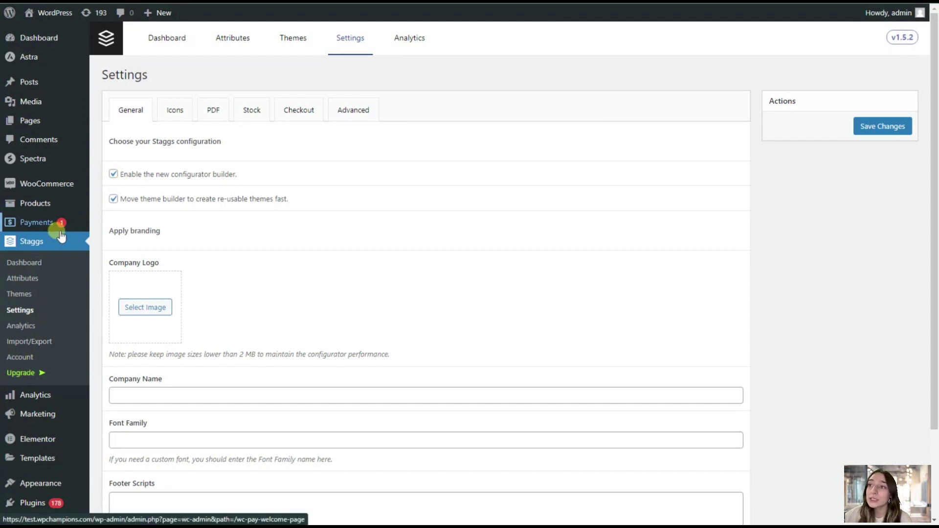
left_click(59, 210)
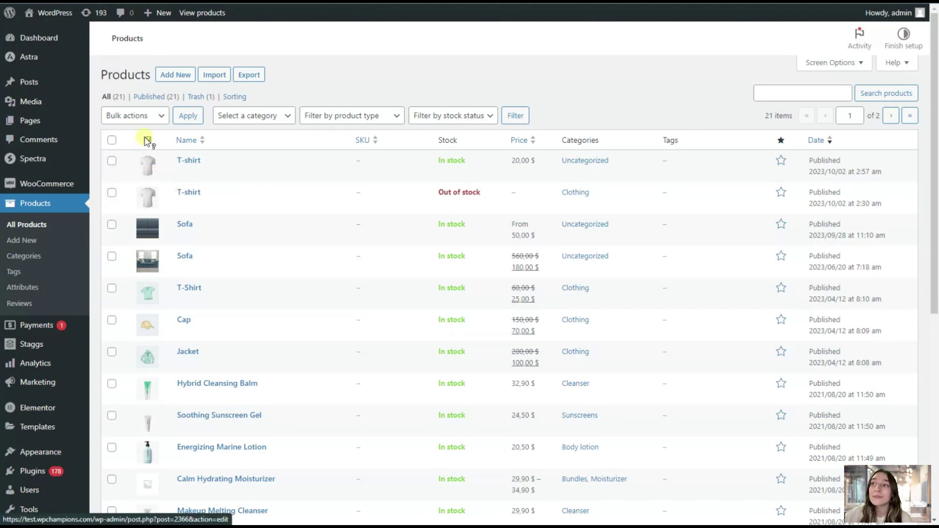
Start a new WooCommerce product named 'Box'.
left_click(184, 79)
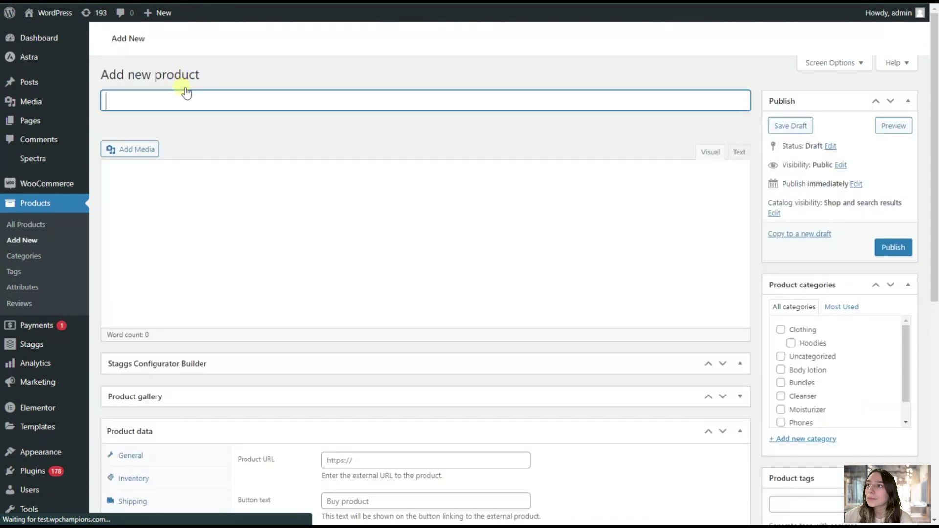
type("Box")
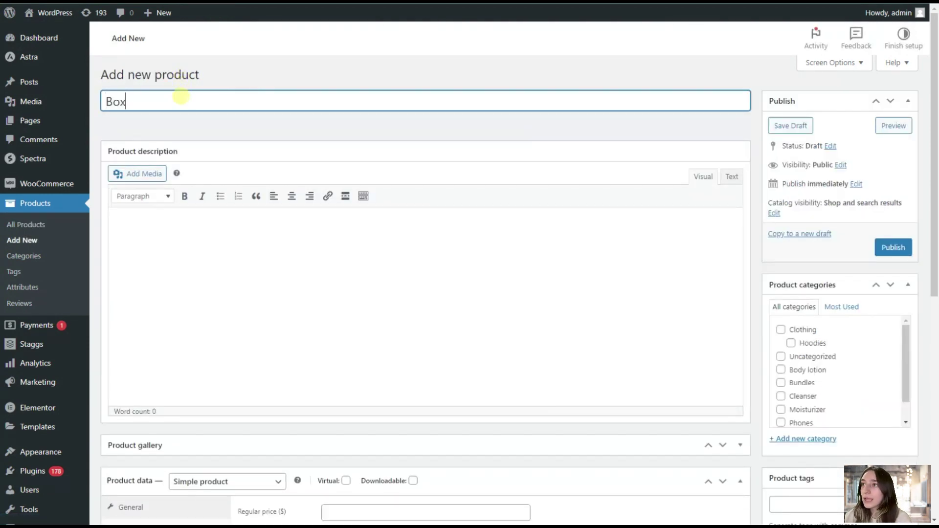
scroll(841, 276, "down", 7)
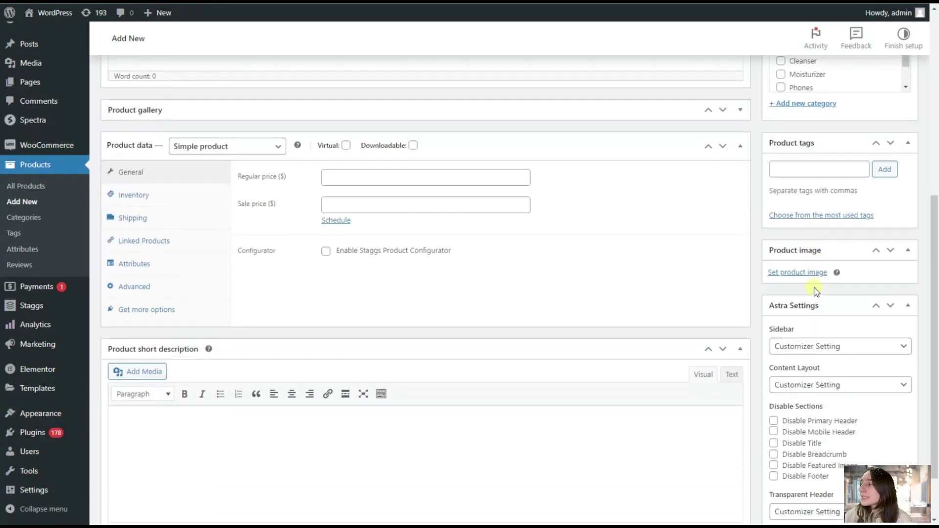
scroll(813, 313, "down", 1)
Set the cardboard box photo as product image, publish Box, and return to the Staggs dashboard.
left_click(798, 206)
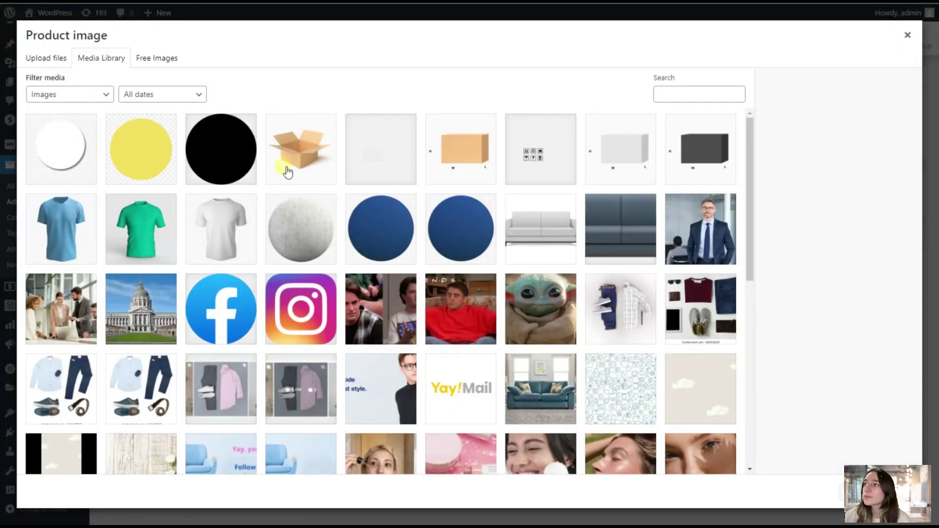
left_click(287, 172)
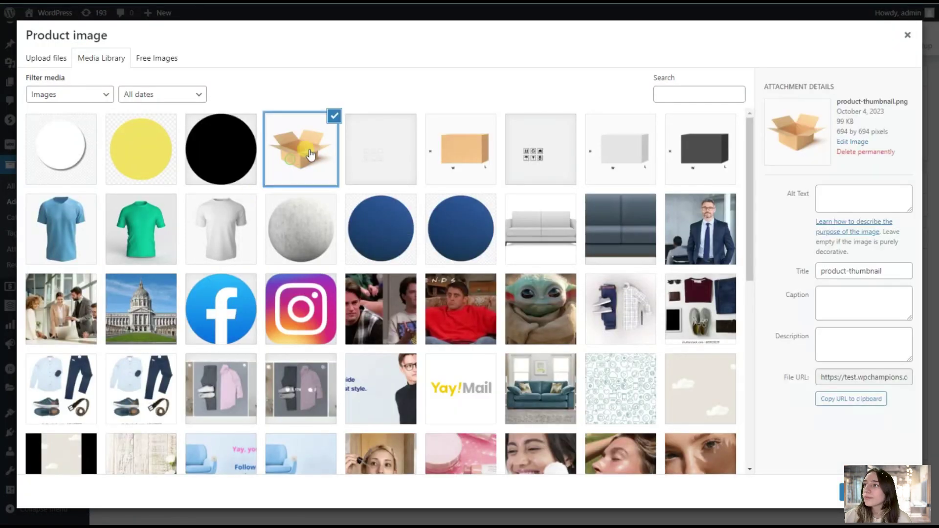
key("Escape")
scroll(681, 356, "up", 9)
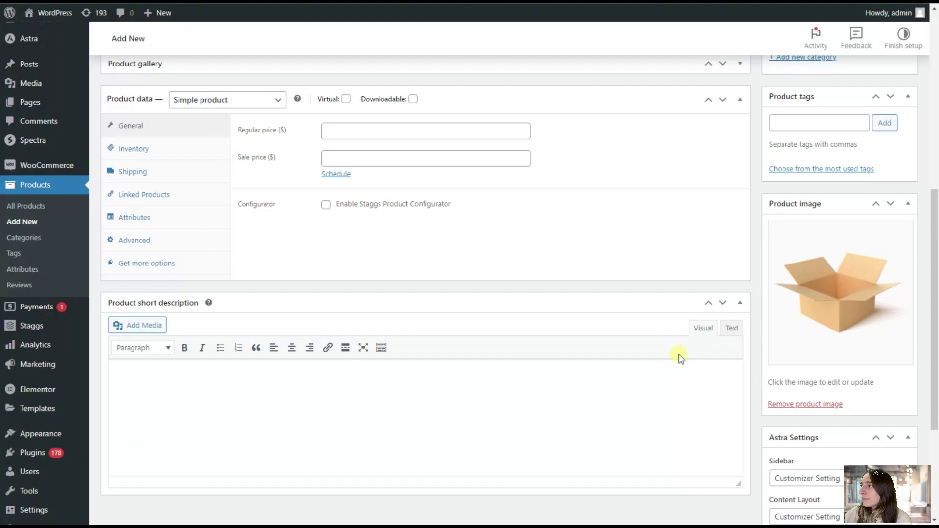
left_click(902, 249)
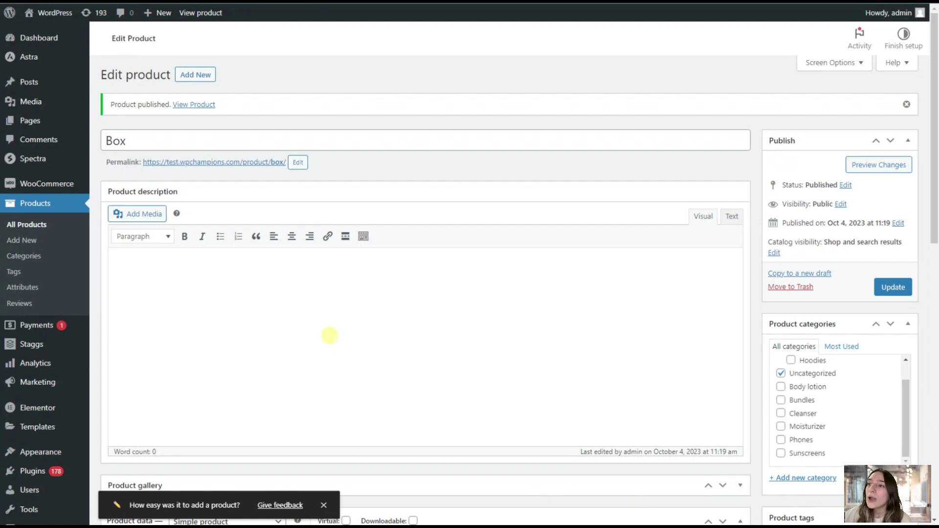
left_click(53, 349)
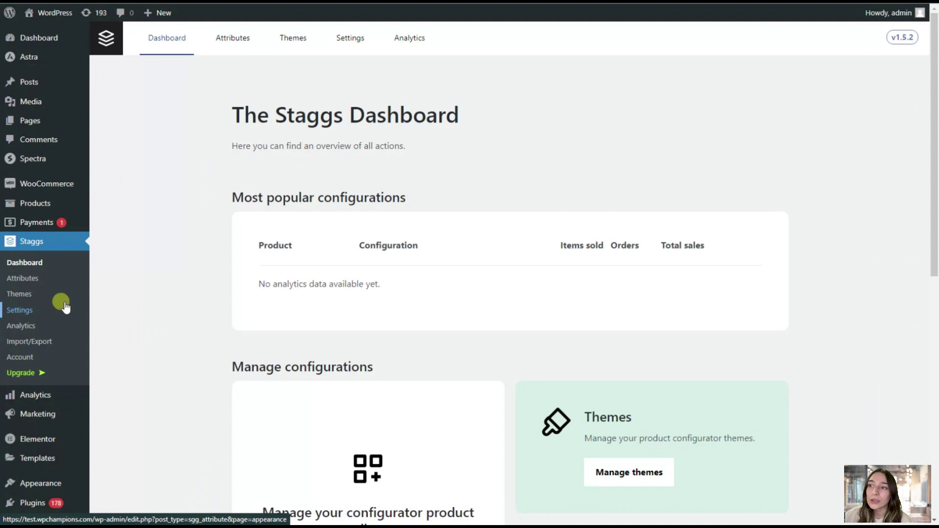
Create a new Staggs attribute named 'Box Color' with display title 'Color'.
left_click(67, 286)
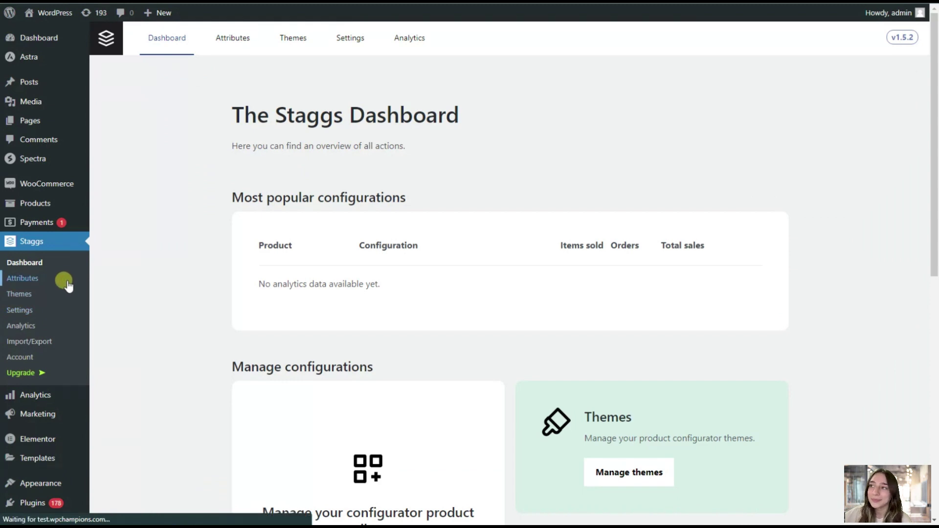
left_click(231, 74)
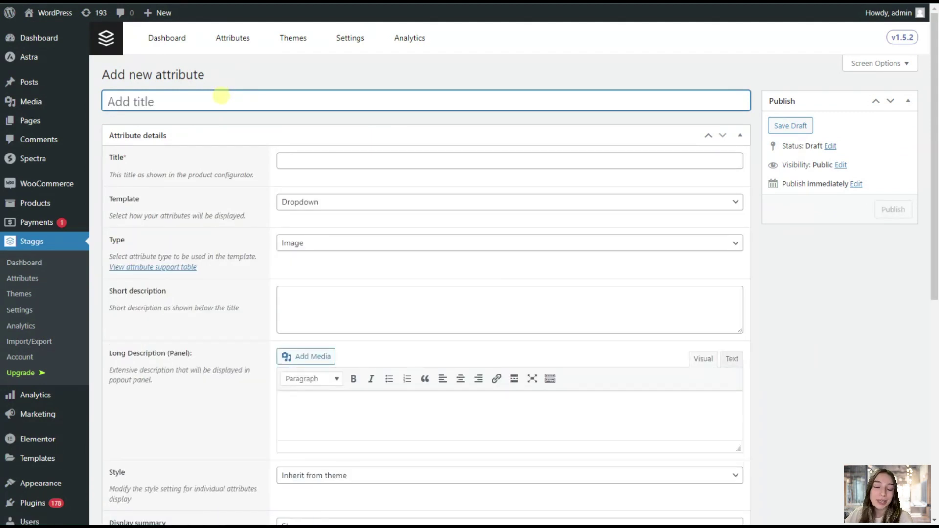
type("Box Color")
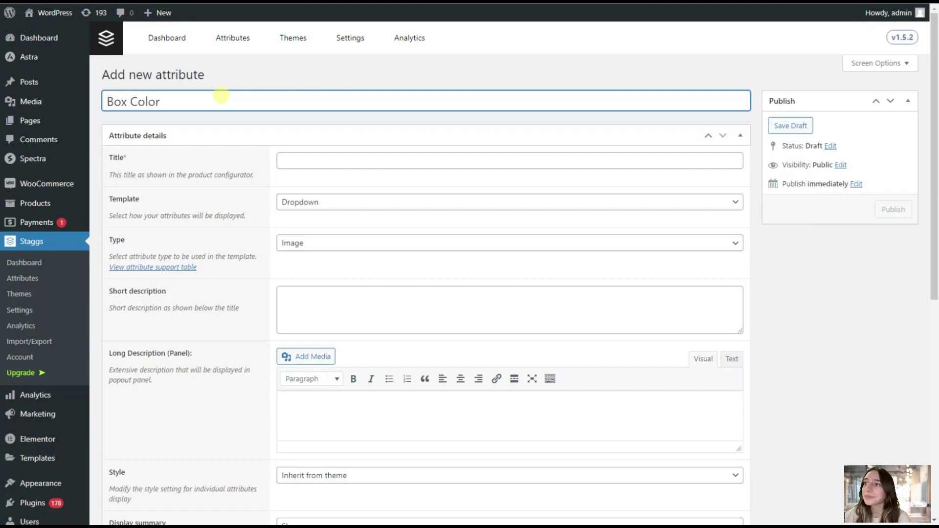
left_click(283, 159)
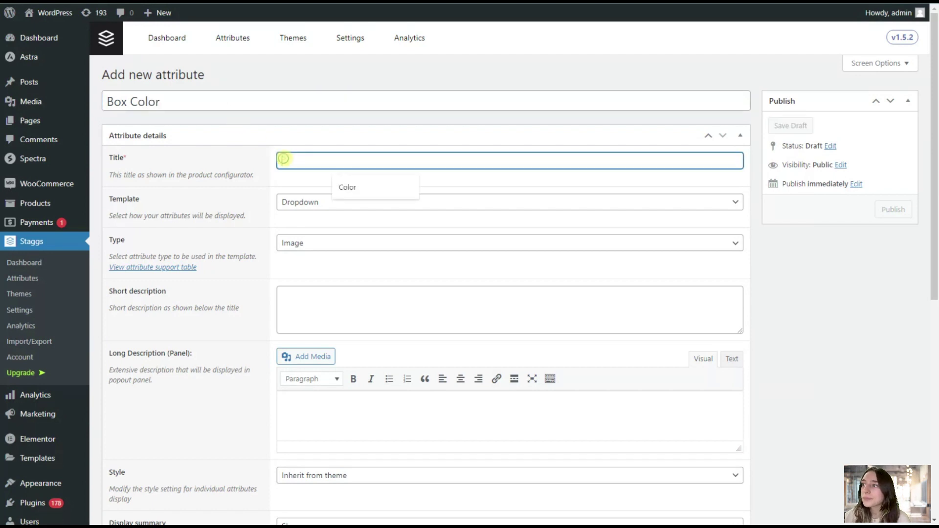
left_click(343, 186)
Set the attribute template to Image swatches and its type to Color.
scroll(320, 166, "down", 1)
left_click(323, 156)
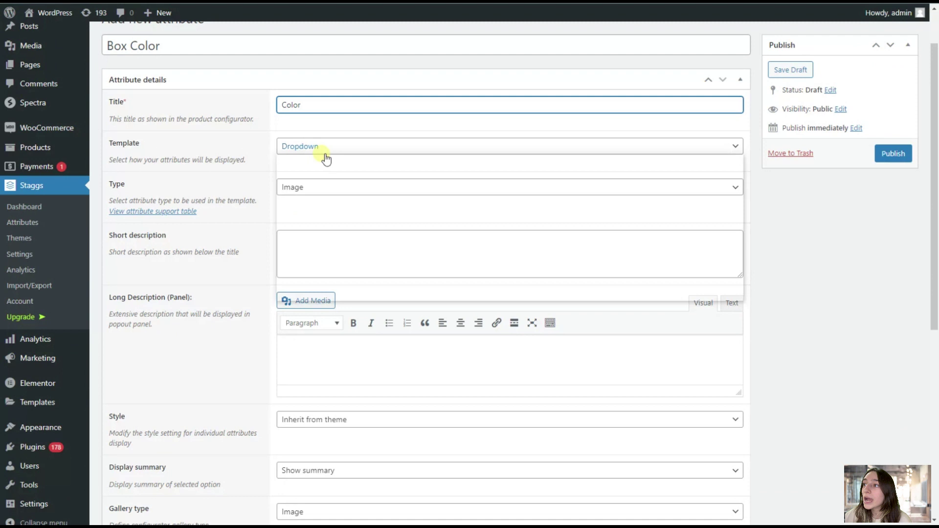
left_click(314, 195)
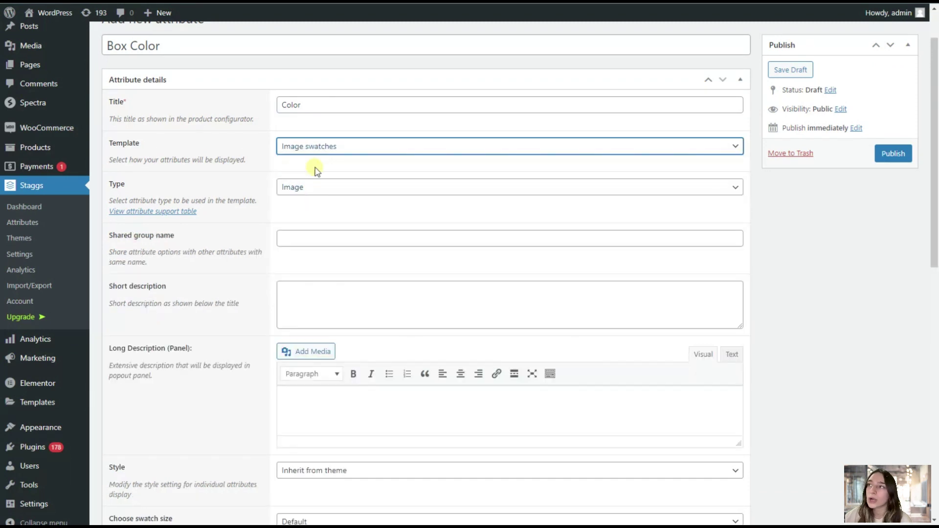
left_click(320, 148)
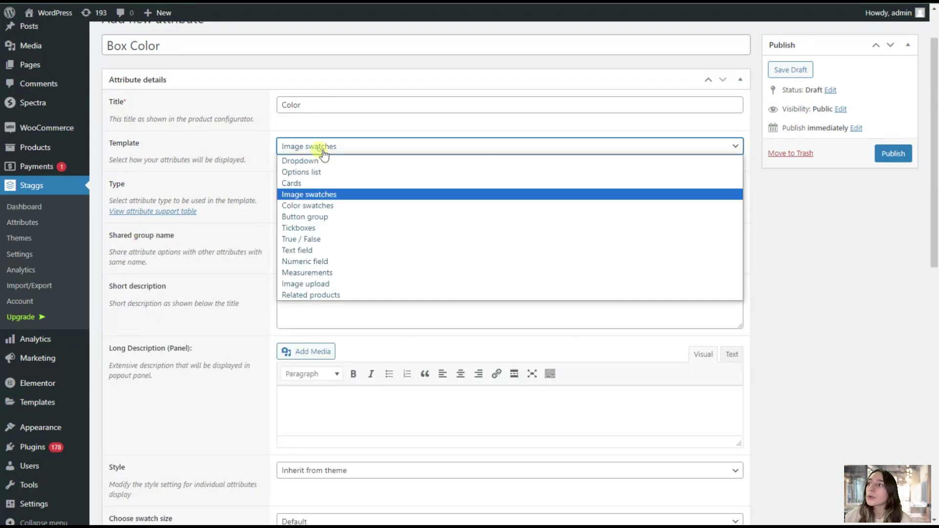
left_click(318, 196)
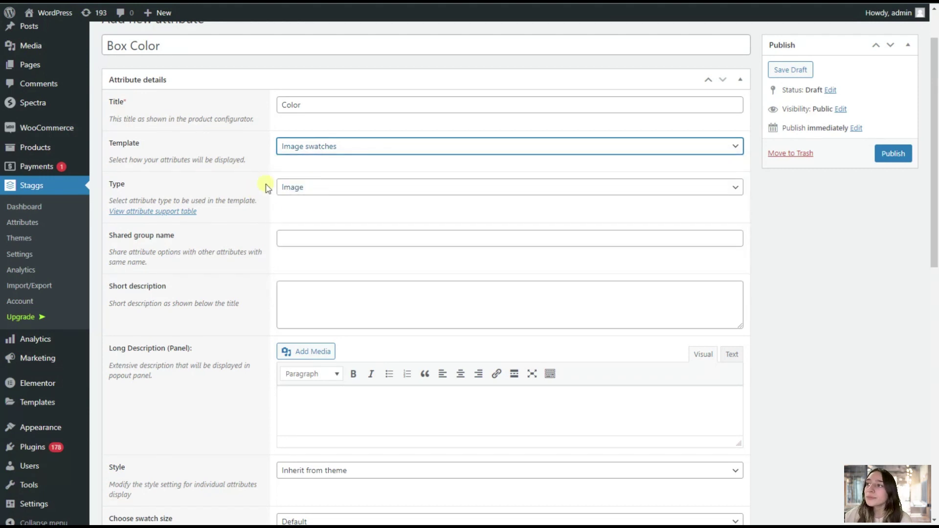
left_click(306, 193)
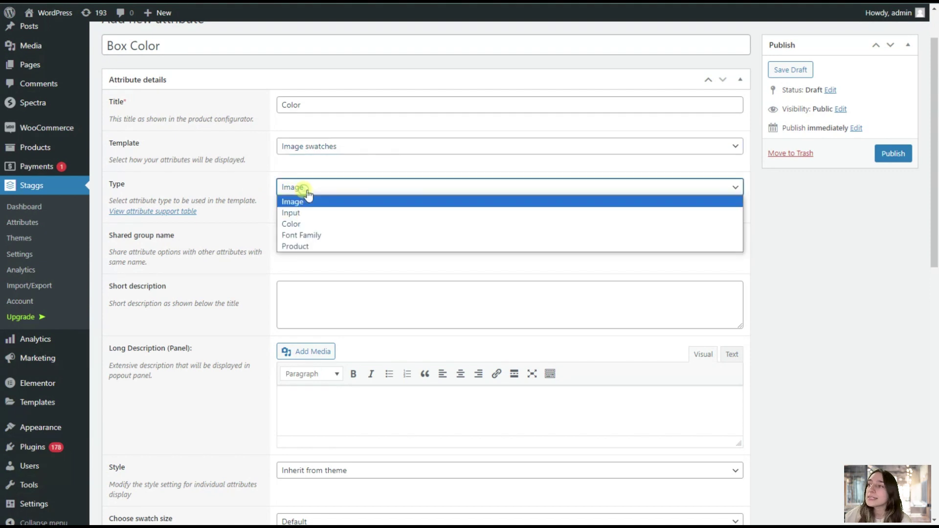
left_click(311, 220)
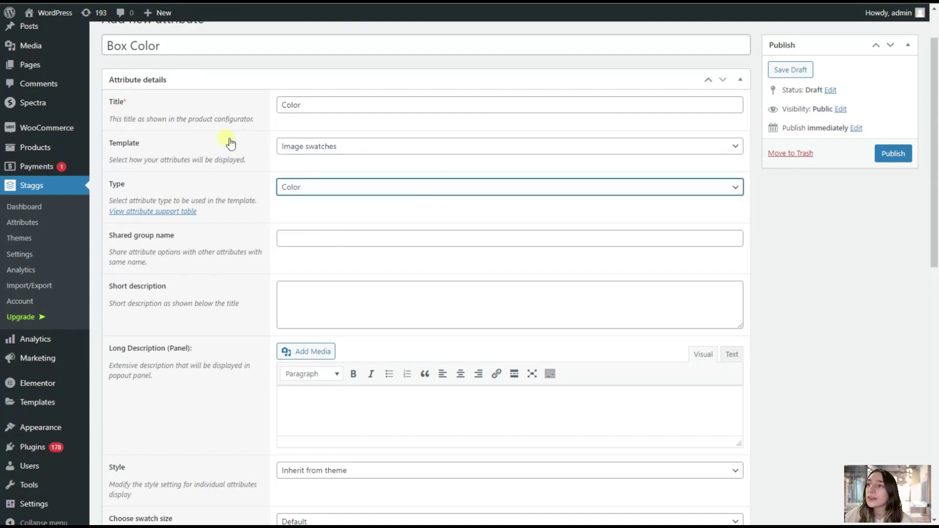
left_click(155, 211)
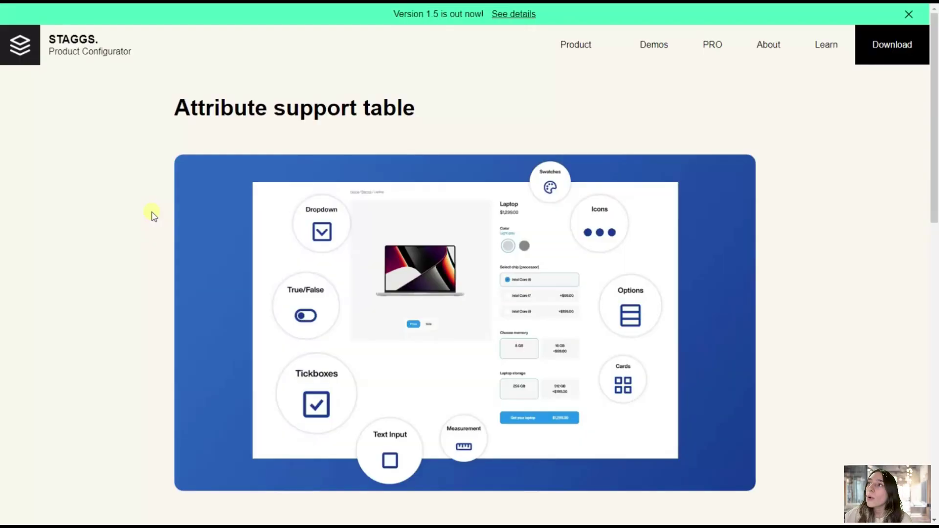
scroll(399, 224, "down", 3)
scroll(399, 224, "down", 5)
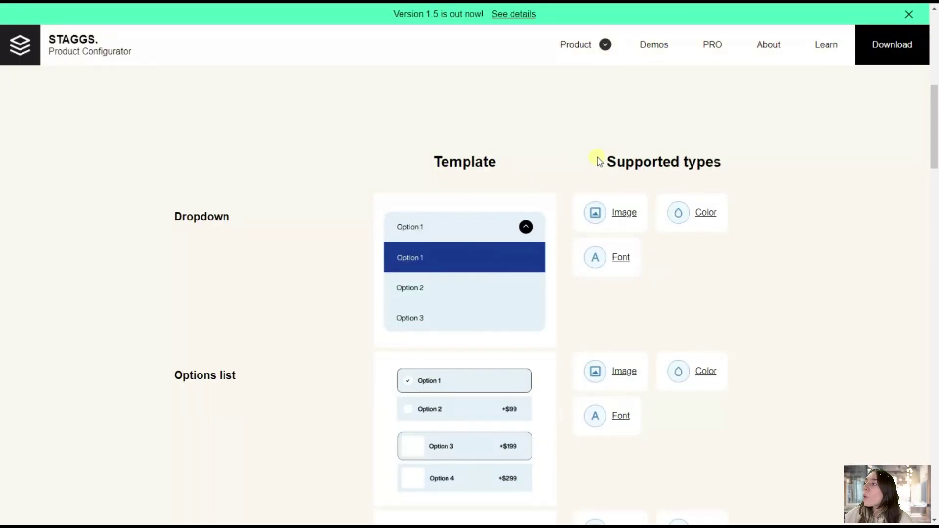
scroll(693, 183, "down", 1)
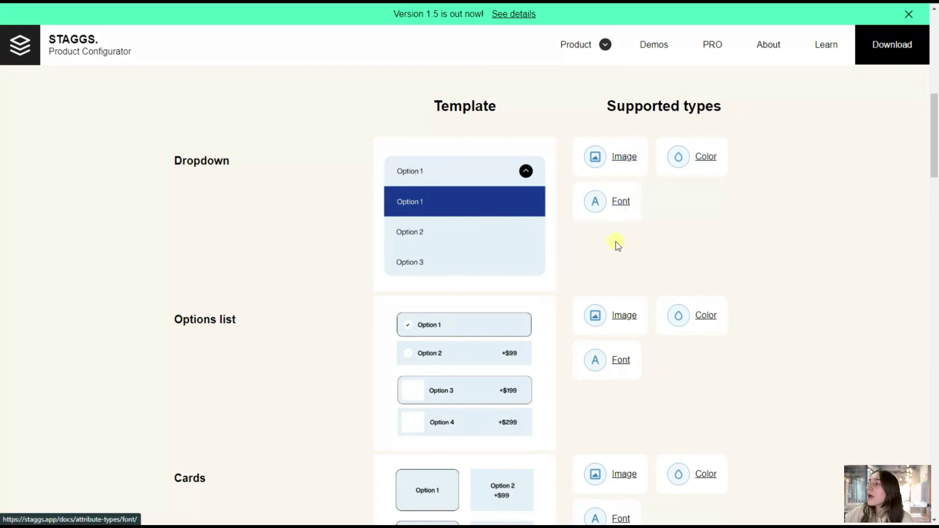
scroll(603, 268, "down", 1)
scroll(449, 218, "up", 1)
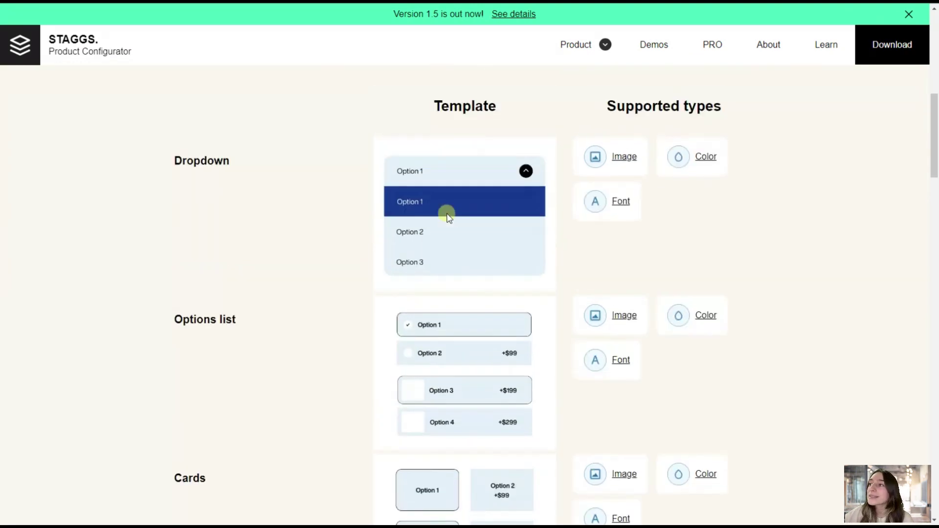
scroll(430, 239, "down", 2)
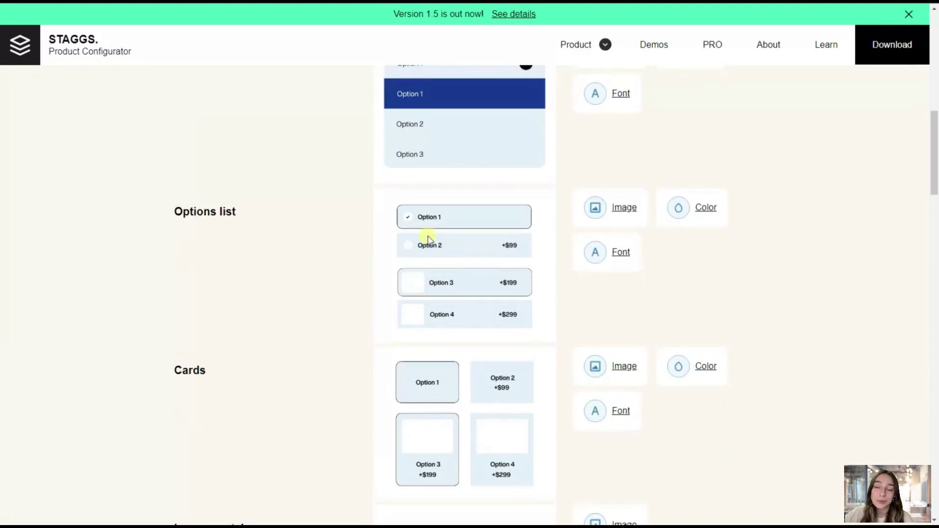
scroll(230, 194, "up", 2)
scroll(234, 243, "down", 1)
scroll(234, 243, "down", 5)
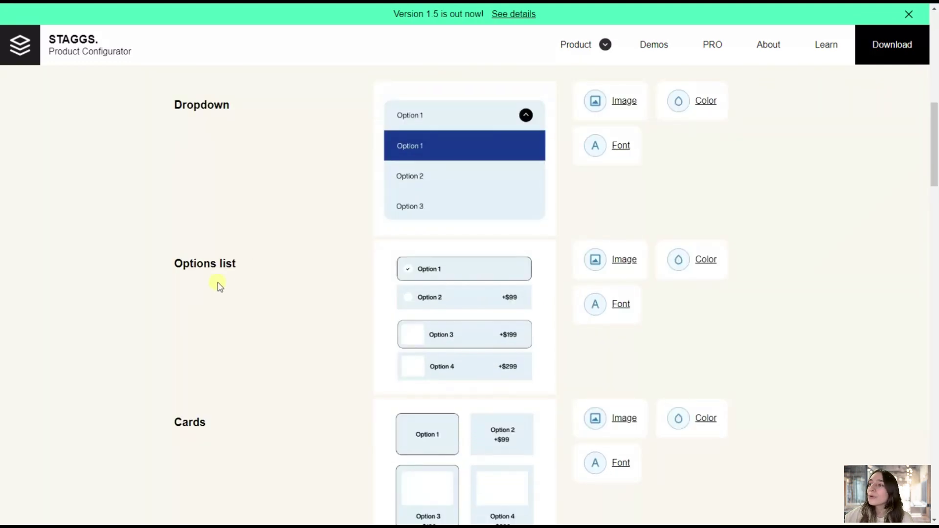
scroll(248, 322, "down", 2)
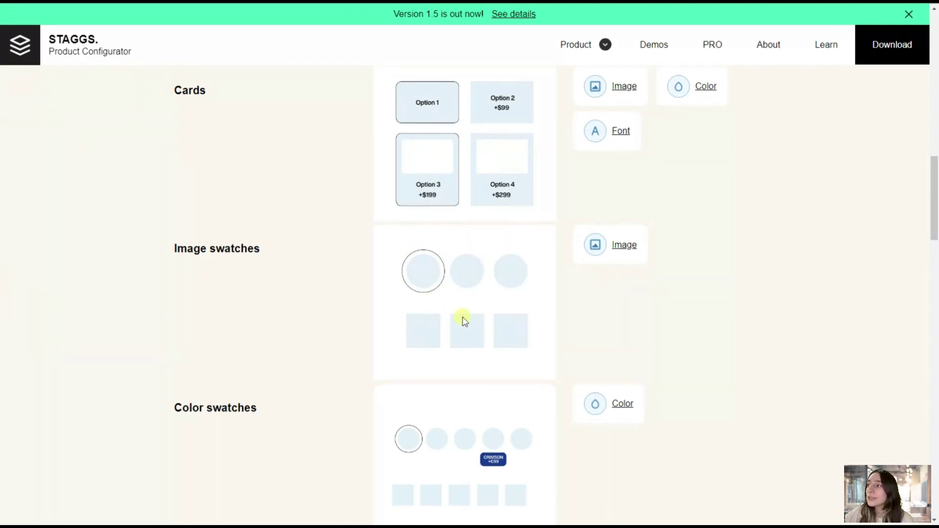
scroll(475, 303, "up", 5)
scroll(493, 210, "down", 5)
scroll(491, 229, "down", 7)
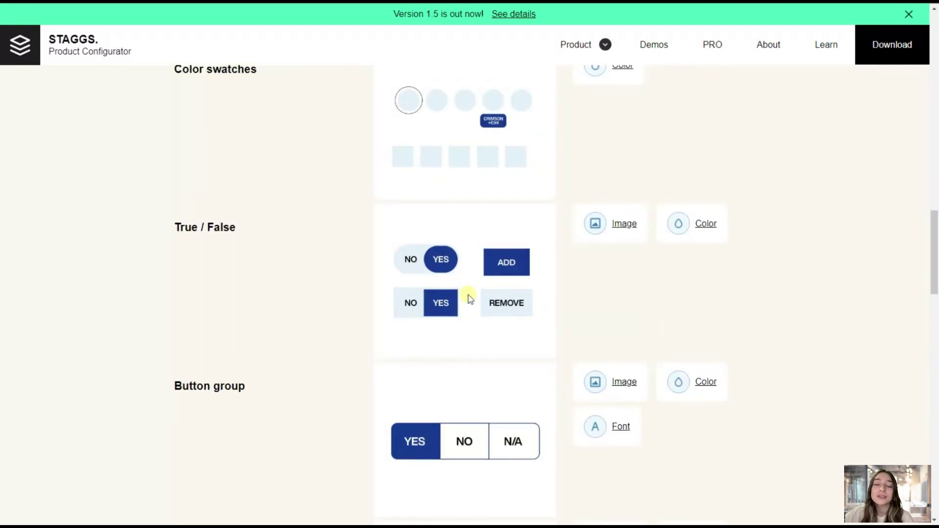
scroll(469, 298, "up", 13)
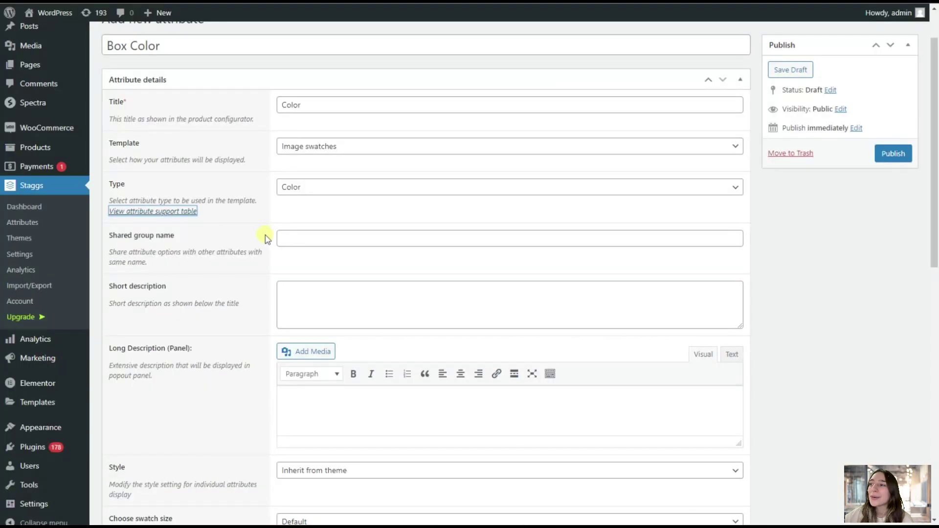
Add a first item to Box Color labelled White.
left_click(296, 258)
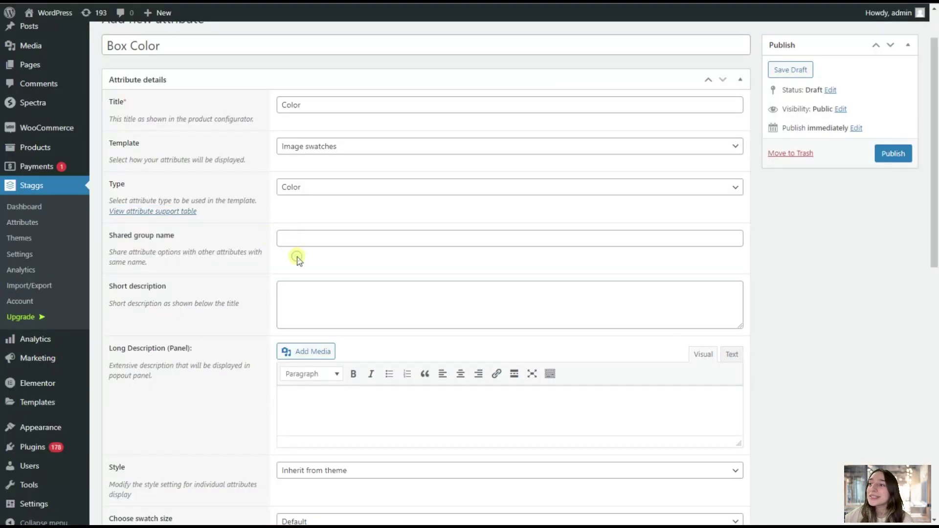
scroll(296, 258, "down", 3)
scroll(295, 278, "up", 4)
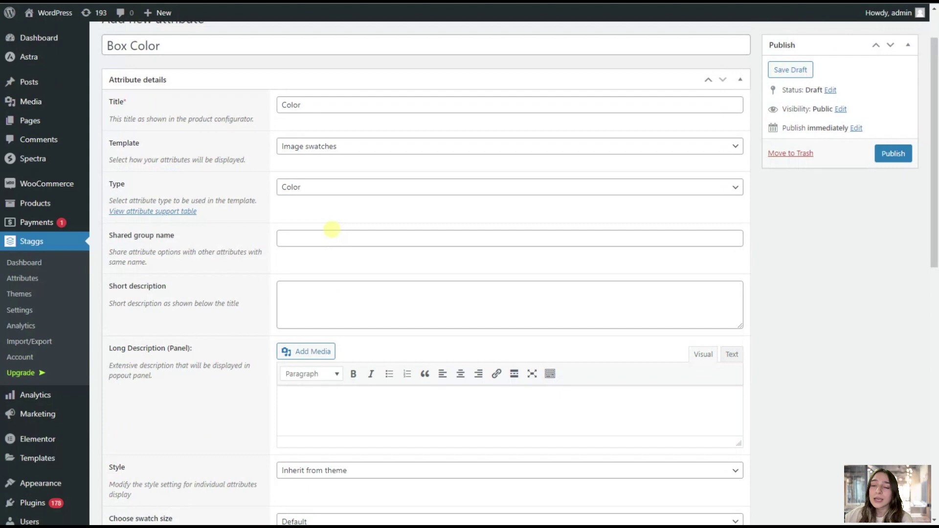
scroll(310, 300, "down", 6)
scroll(300, 382, "down", 5)
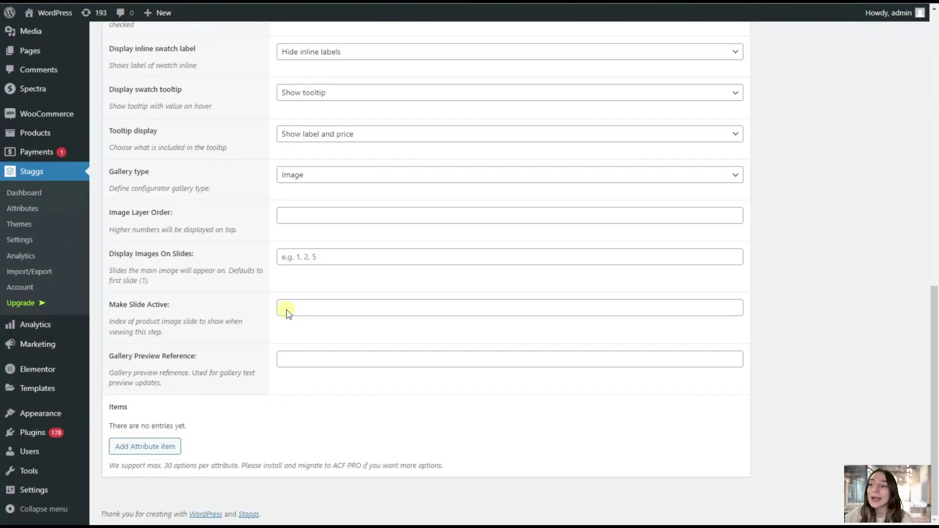
left_click(161, 445)
scroll(245, 352, "down", 3)
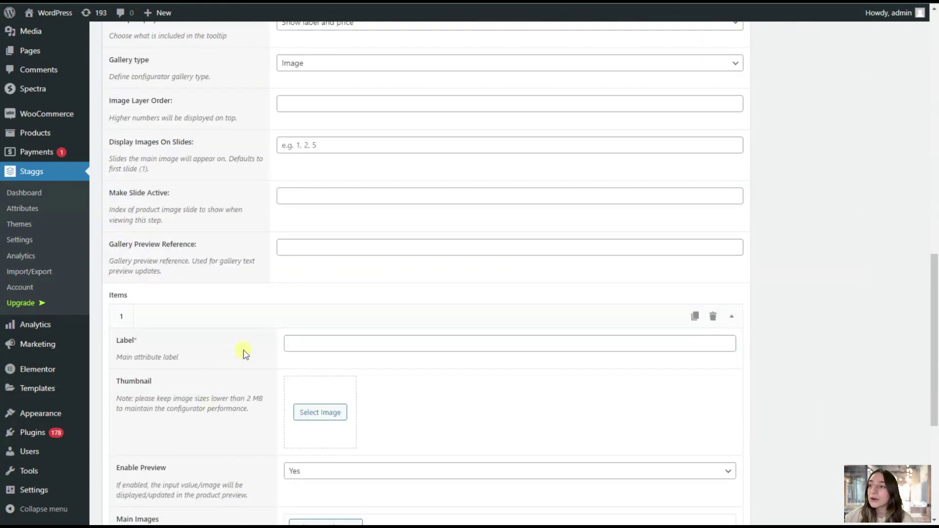
left_click(325, 289)
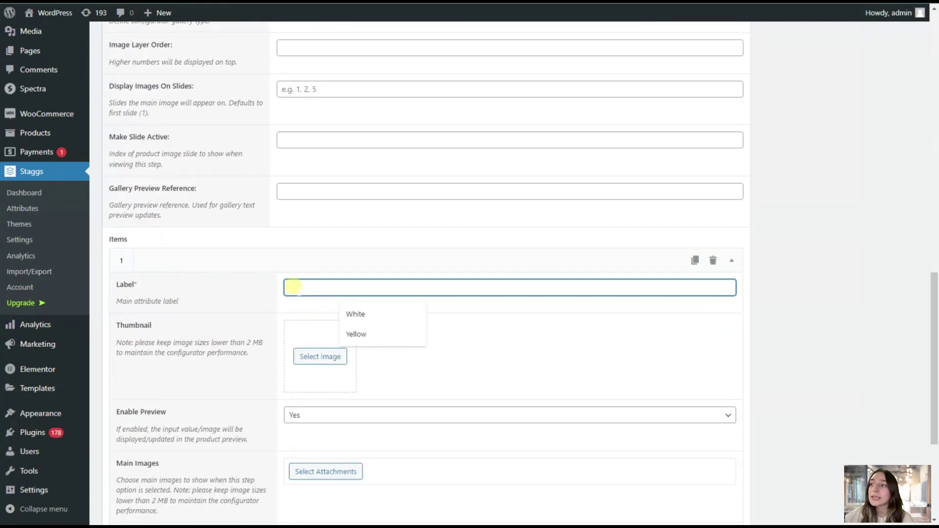
left_click(345, 313)
Give White the white-circle.jpg thumbnail and box-white.png main image.
scroll(398, 248, "down", 3)
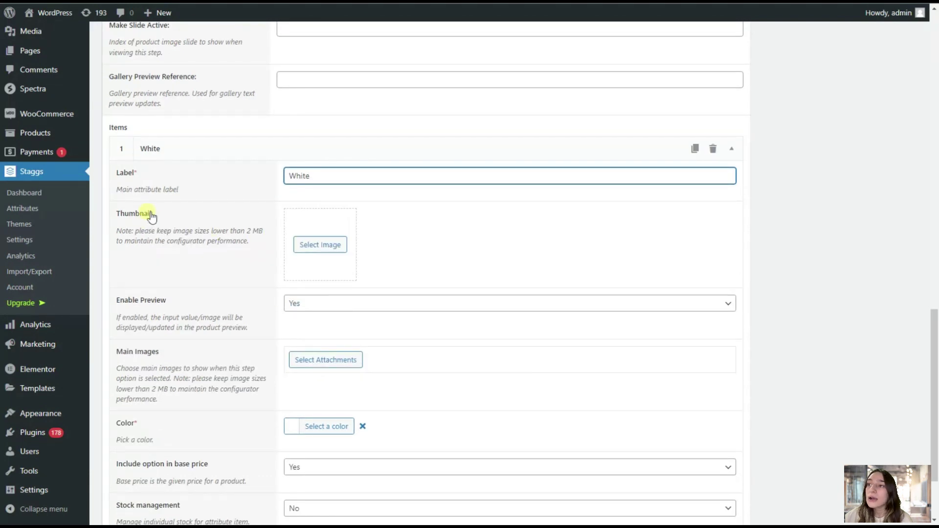
left_click(304, 245)
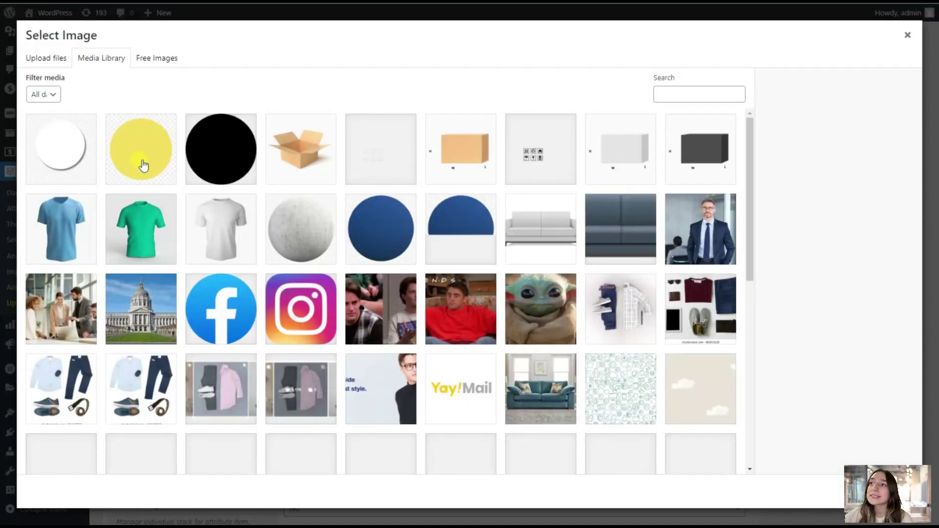
left_click(85, 161)
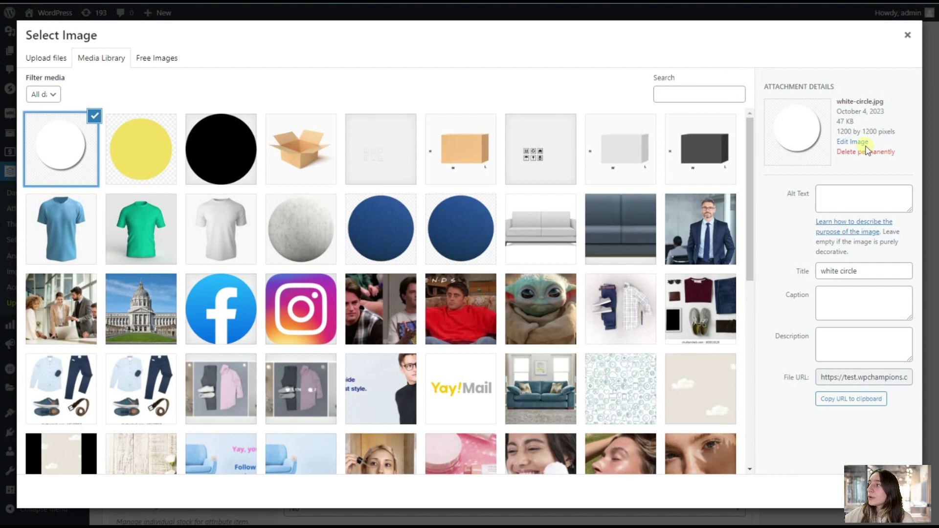
left_click(885, 491)
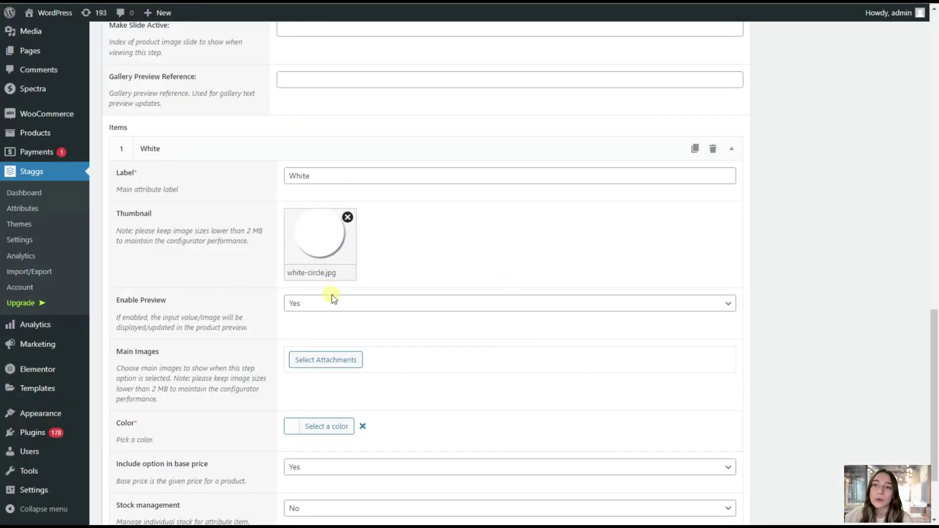
scroll(321, 318, "down", 2)
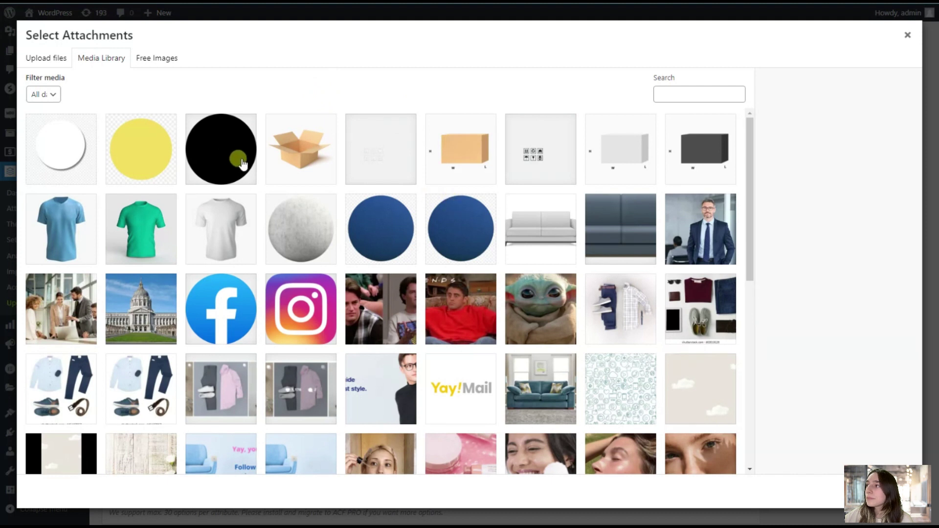
left_click(623, 137)
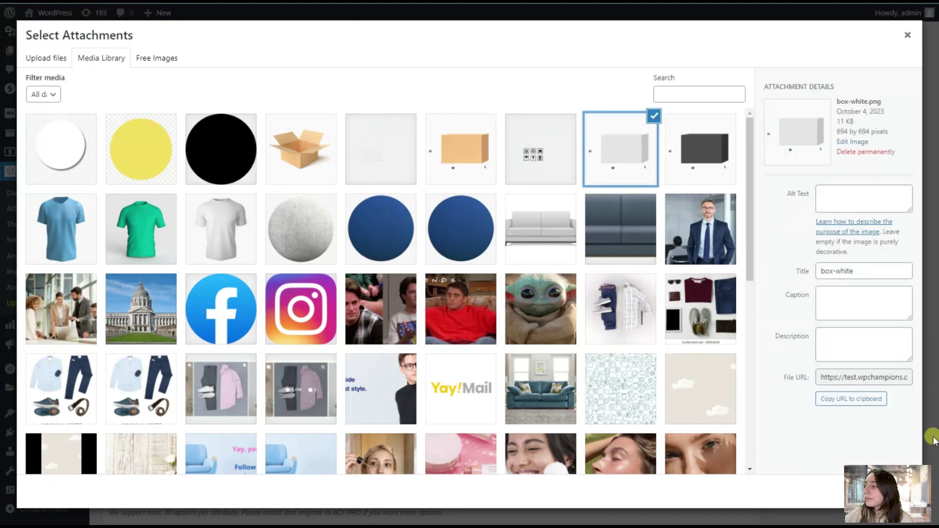
left_click(890, 491)
scroll(397, 335, "down", 2)
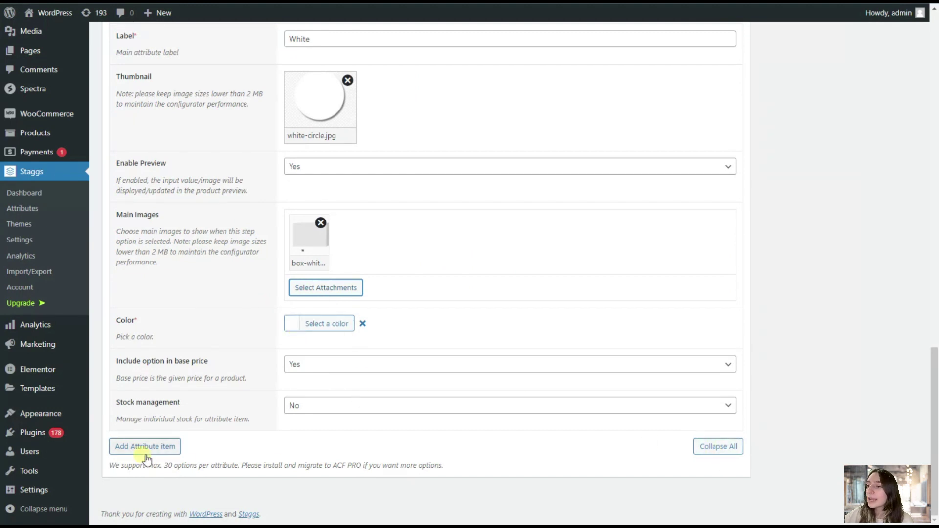
Add a second item labelled Black with the black circle thumbnail.
left_click(162, 446)
scroll(208, 404, "down", 1)
scroll(208, 403, "down", 2)
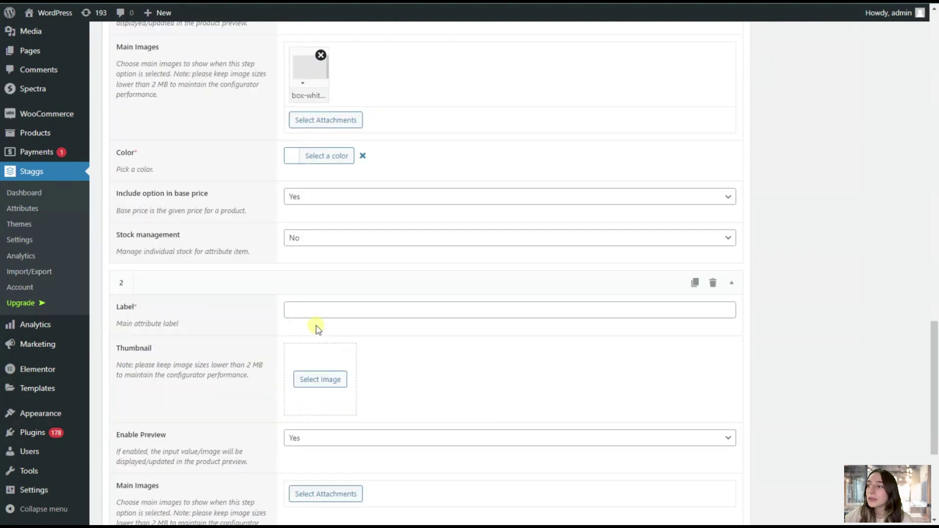
left_click(314, 310)
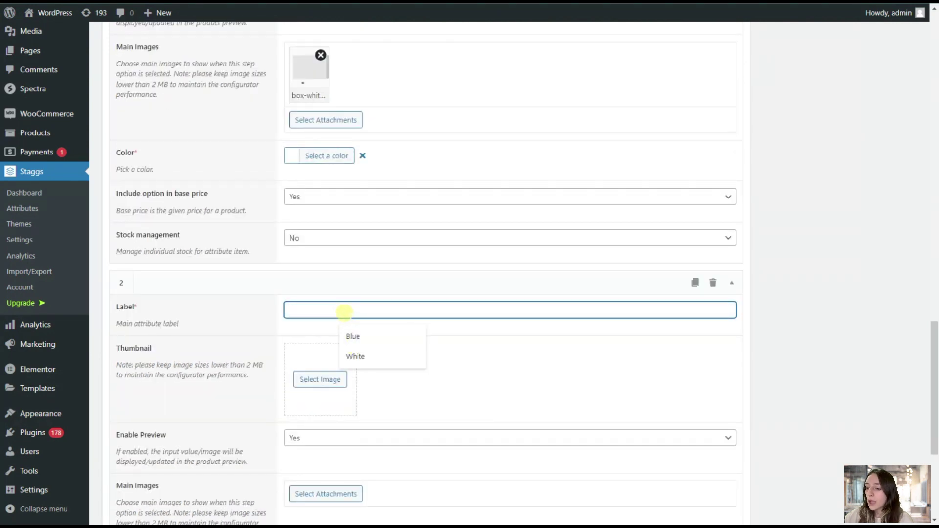
type("Black")
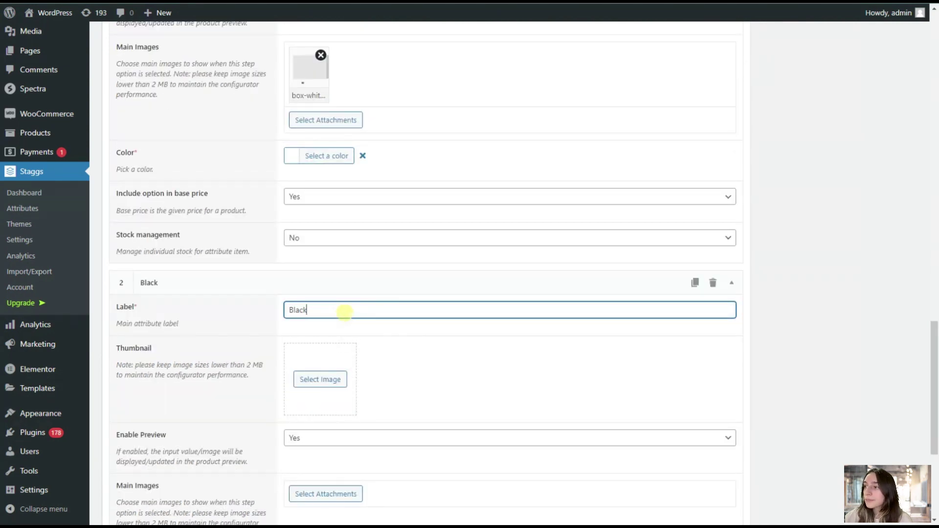
scroll(344, 311, "down", 1)
left_click(313, 325)
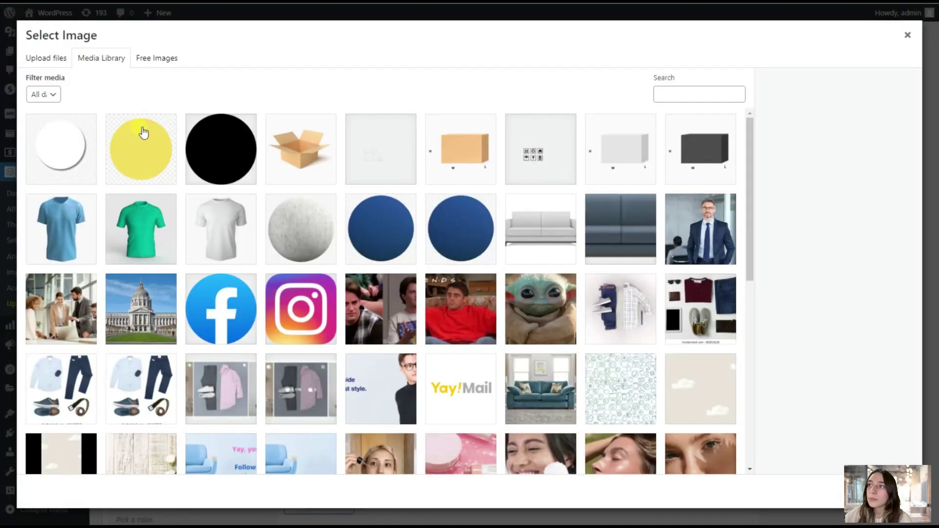
left_click(215, 142)
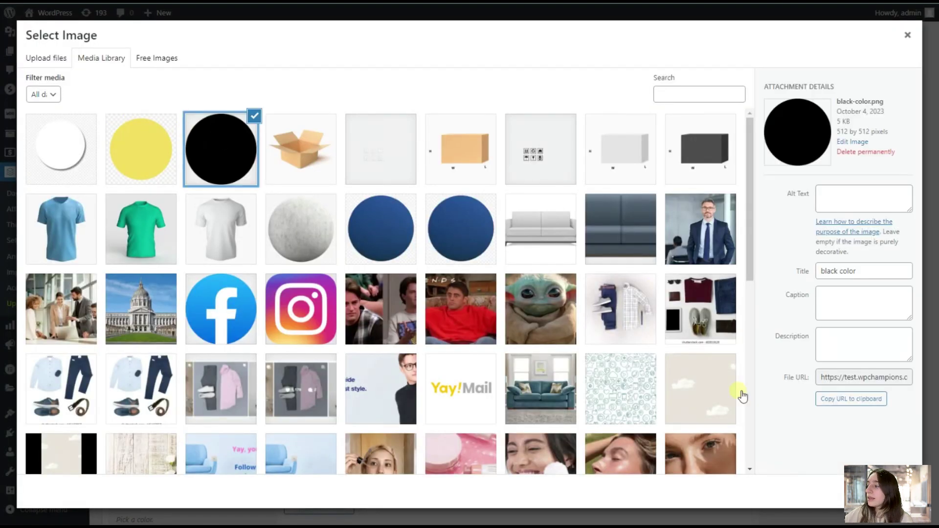
left_click(880, 491)
Set box-black as the Black item's main image and choose its colour.
scroll(350, 360, "down", 3)
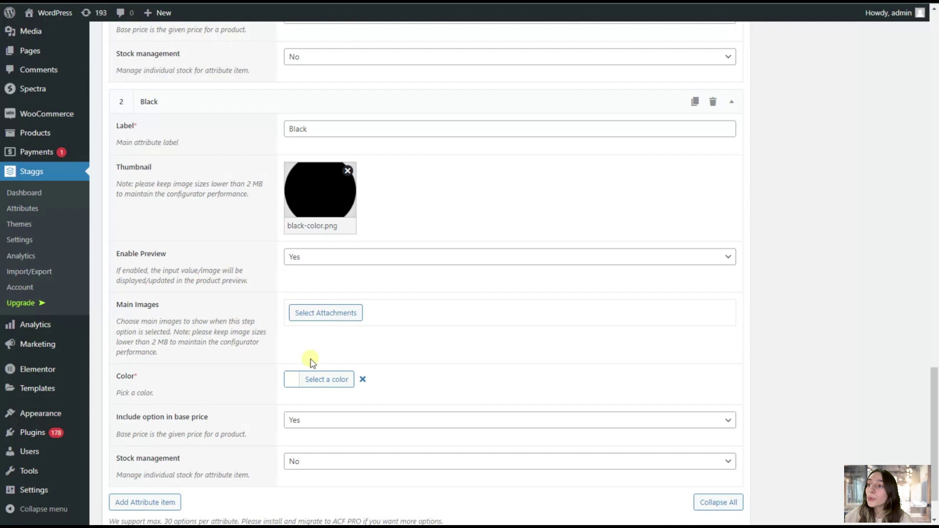
left_click(320, 271)
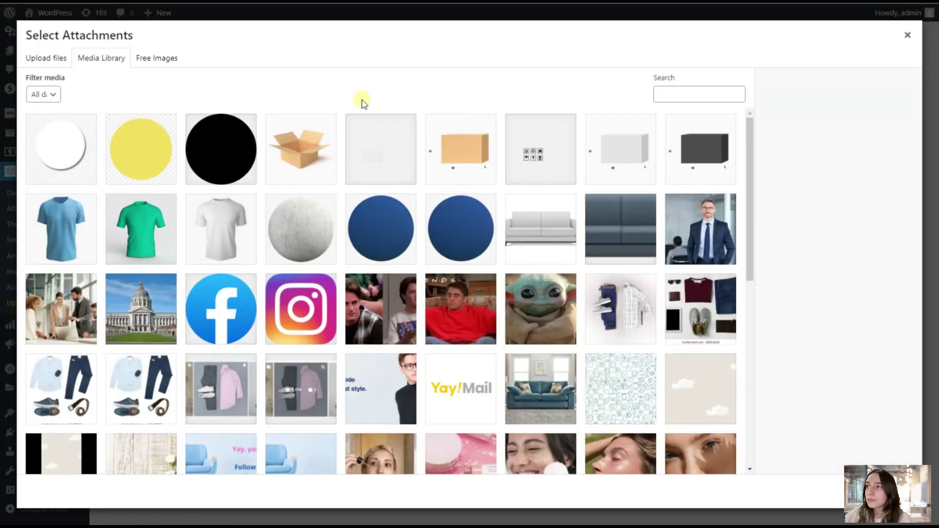
left_click(731, 149)
left_click(888, 491)
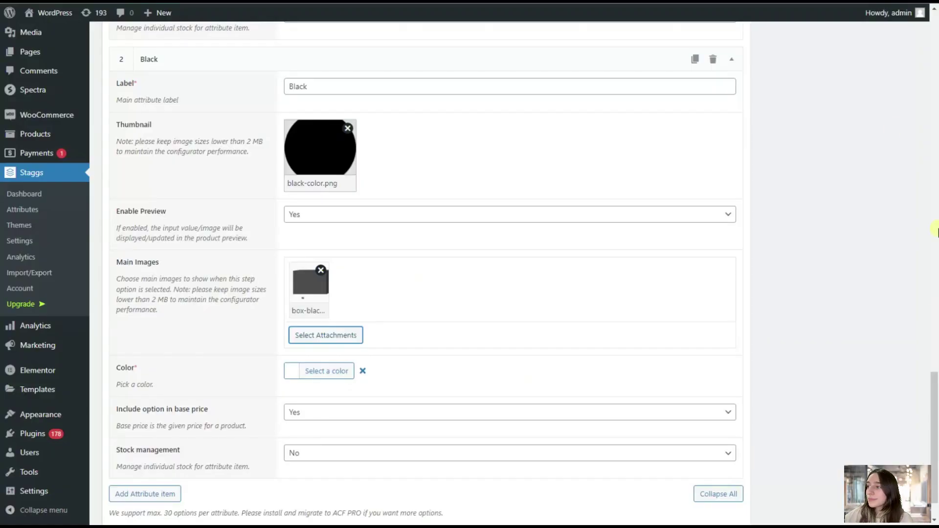
left_click(290, 371)
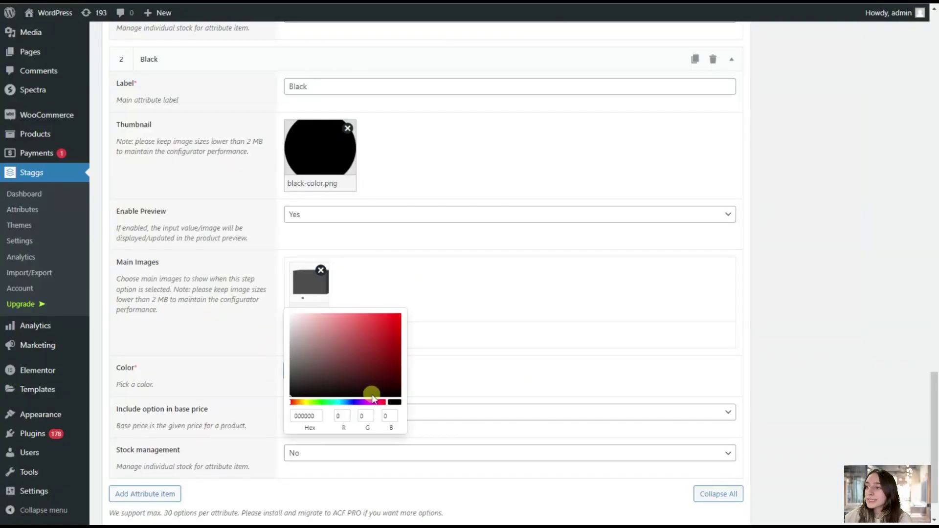
left_click(491, 383)
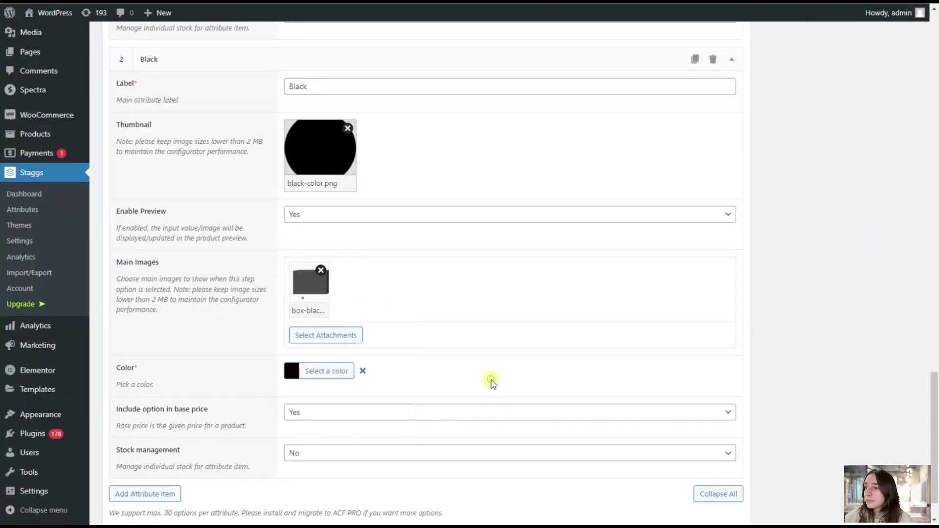
scroll(401, 386, "down", 1)
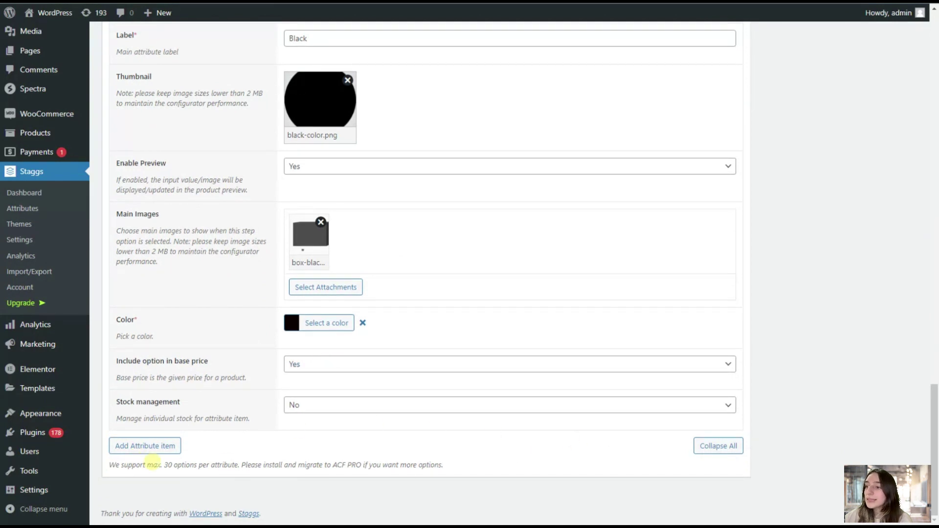
Add a third item labelled Yellow with the yellow circle thumbnail.
left_click(140, 446)
scroll(314, 342, "down", 1)
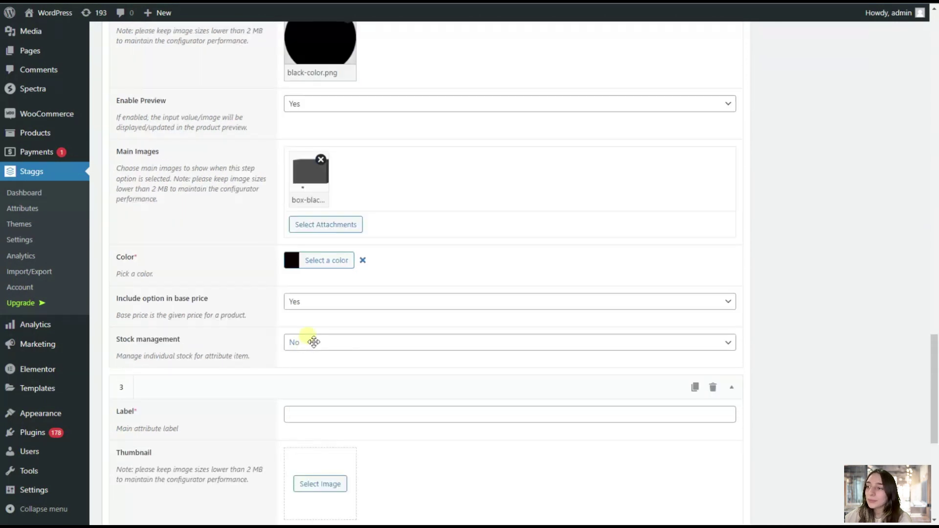
scroll(313, 342, "down", 3)
left_click(308, 253)
type("Yellow")
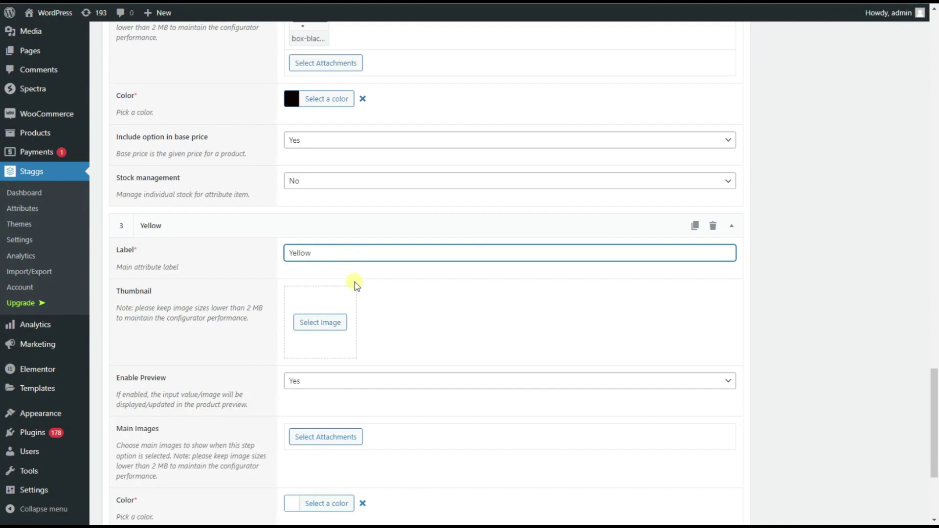
left_click(320, 322)
left_click(130, 160)
left_click(884, 490)
Set box-yellow as the Yellow item's main image and give it a light yellow colour.
scroll(859, 469, "down", 2)
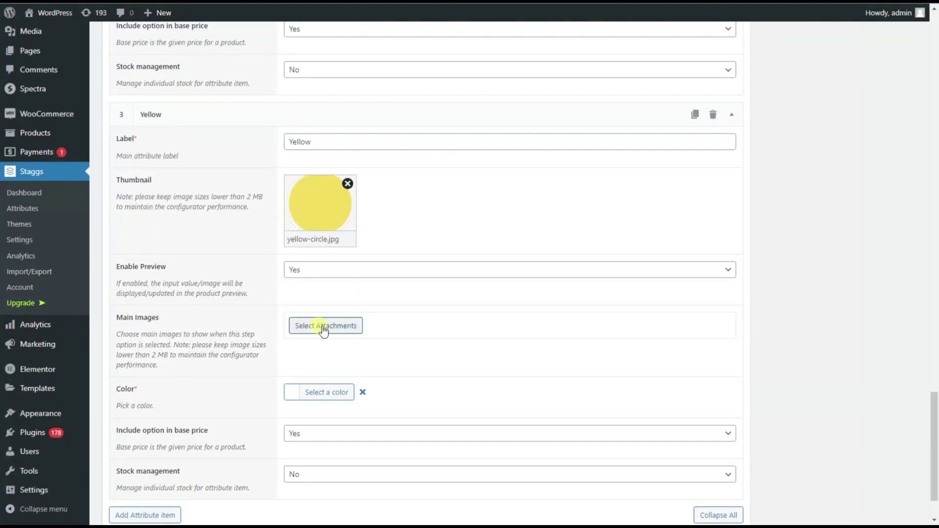
left_click(322, 326)
left_click(459, 147)
left_click(895, 491)
scroll(308, 376, "down", 1)
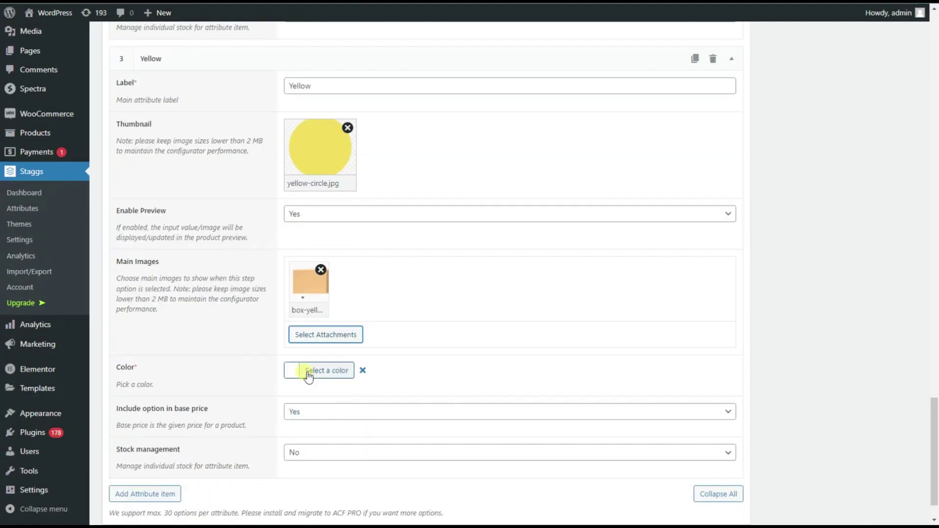
left_click(308, 376)
left_click_drag(295, 401, 300, 406)
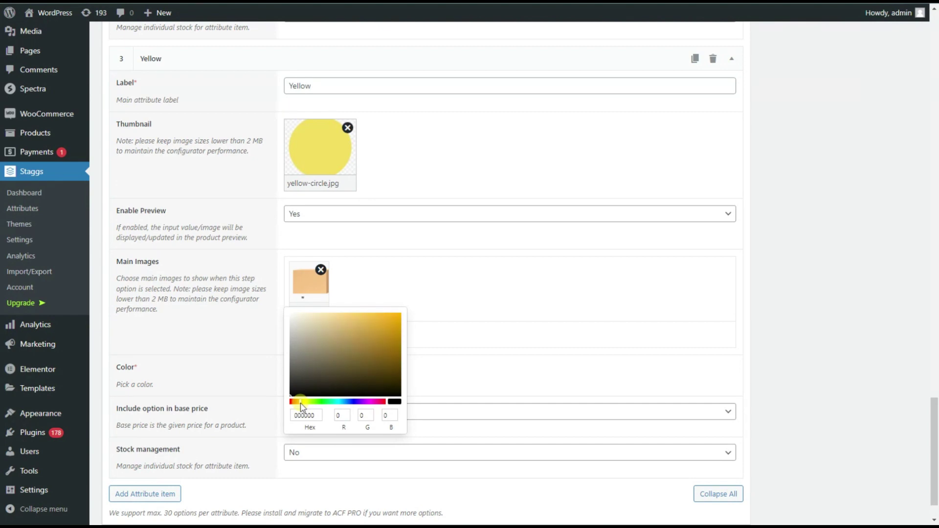
left_click(390, 377)
left_click(367, 391)
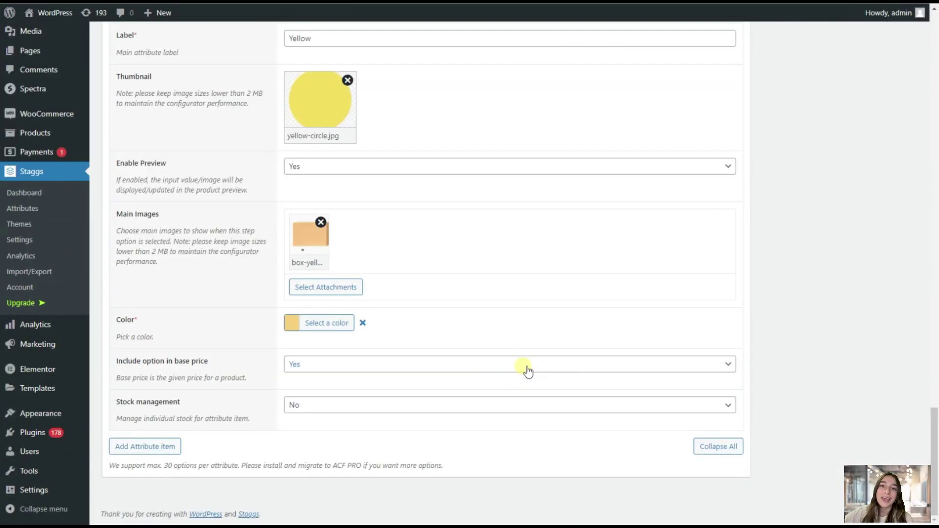
scroll(527, 370, "up", 20)
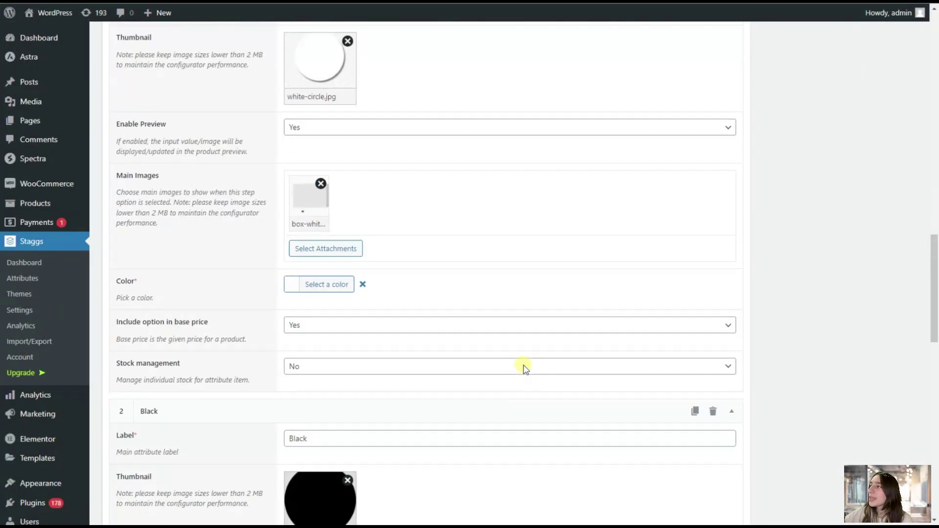
Publish Box Color with its White, Black and Yellow items.
scroll(527, 370, "up", 10)
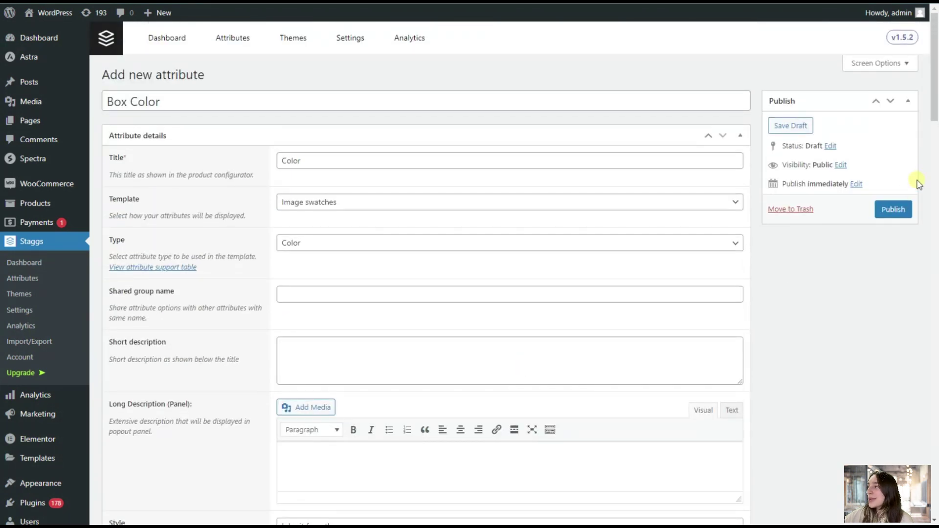
left_click(899, 209)
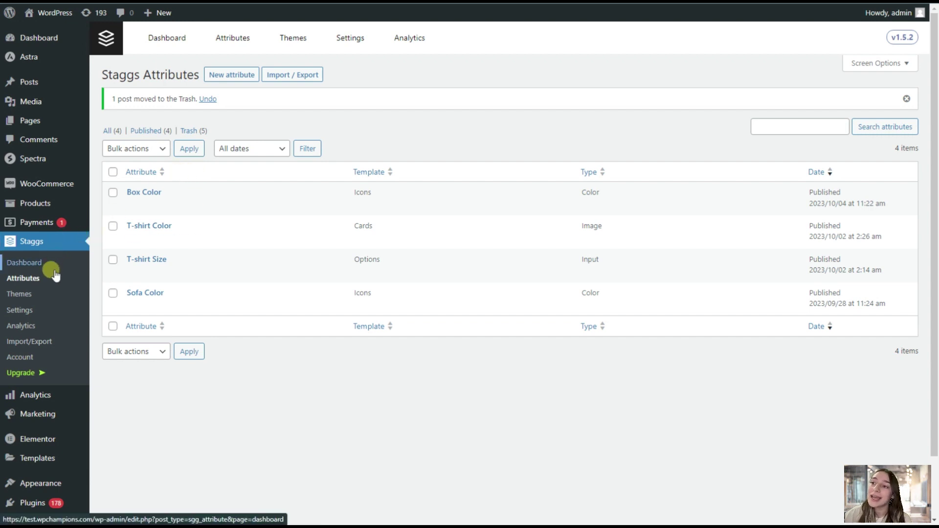
Create attribute 'Box Dimensions' titled 'Dimensions' with Measurements template and Input type.
left_click(234, 81)
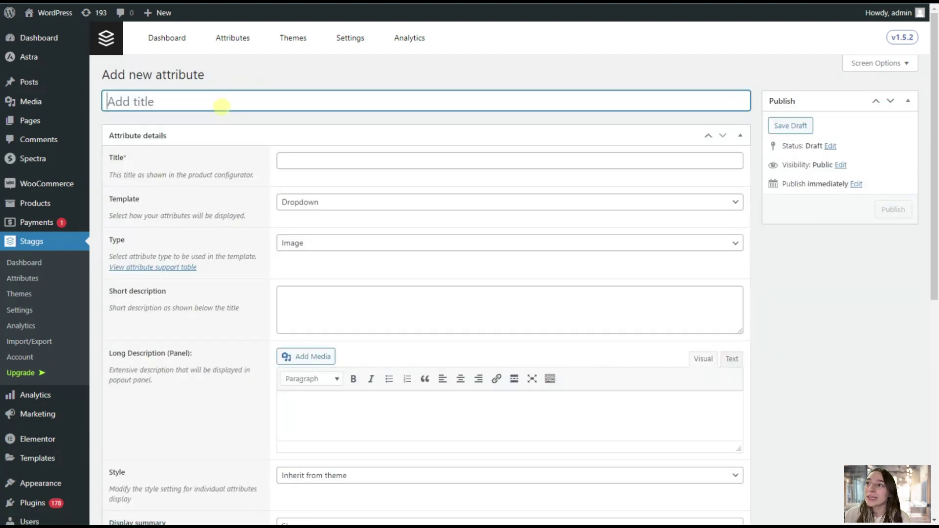
type("Box Dimen")
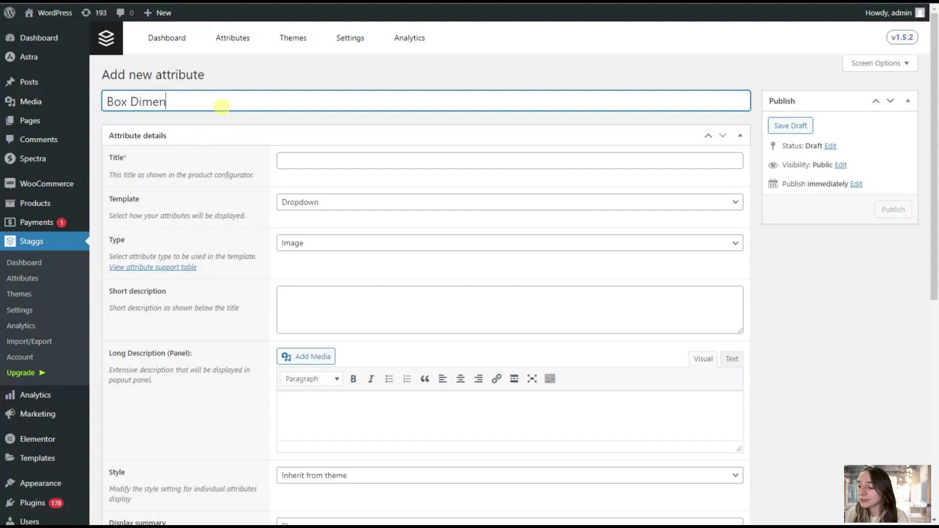
type("sions")
left_click(288, 162)
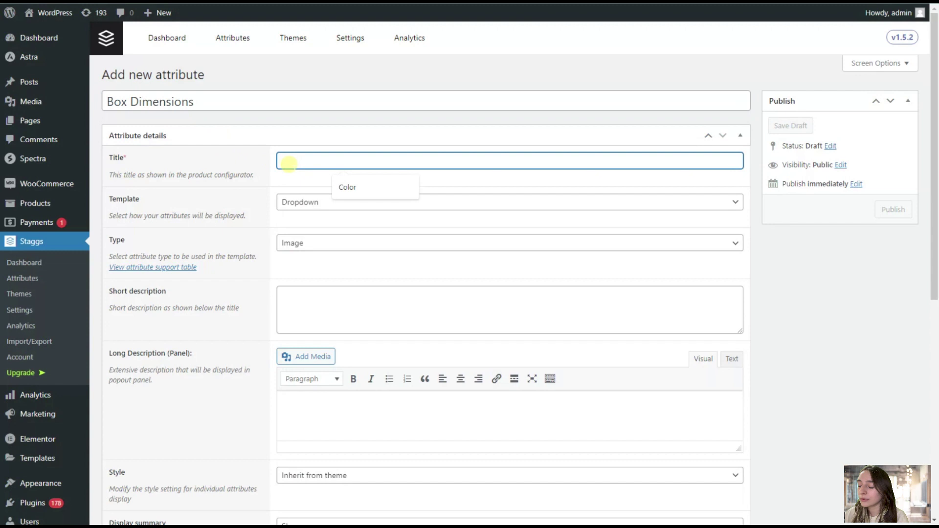
type("Dimensio")
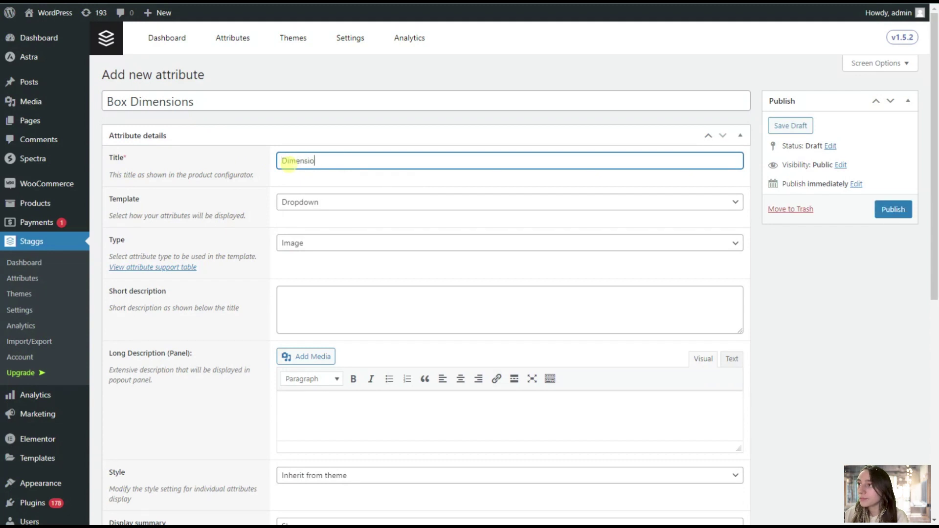
type("ns")
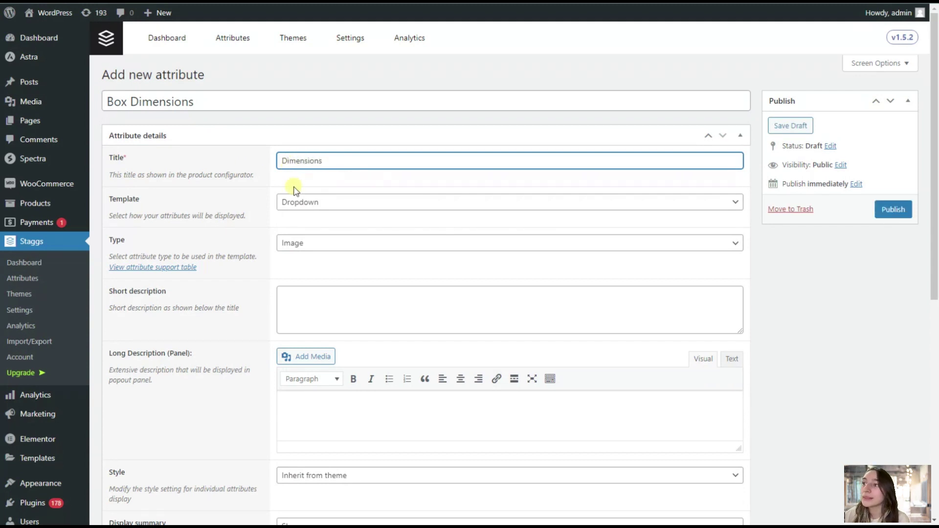
left_click(294, 202)
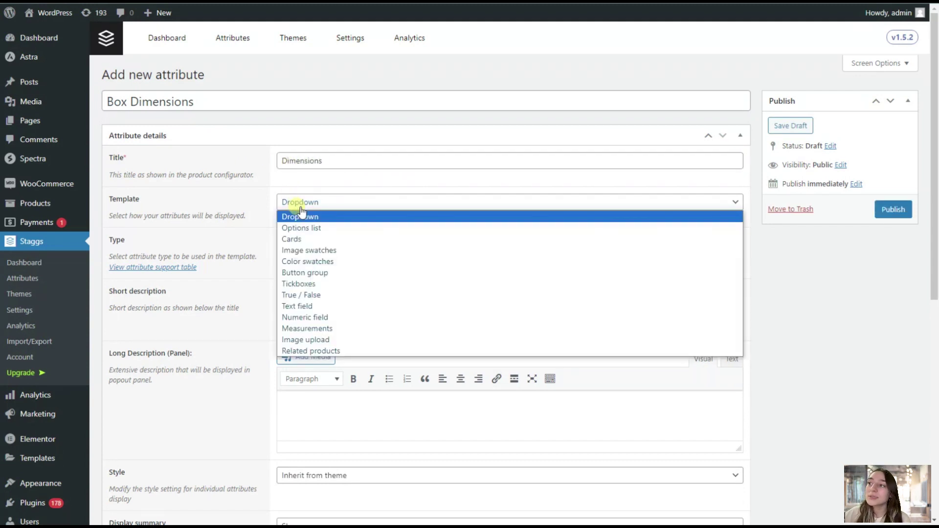
left_click(301, 326)
left_click(320, 243)
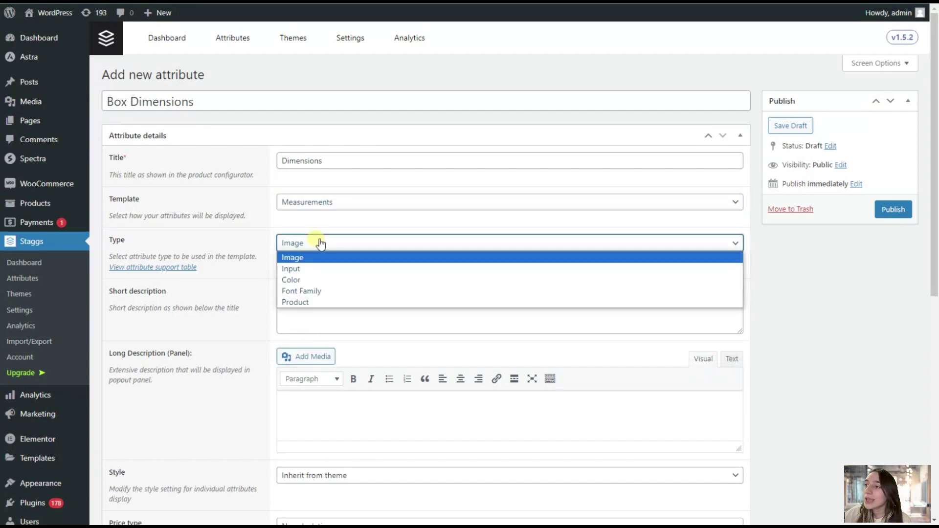
left_click(308, 268)
scroll(253, 289, "down", 10)
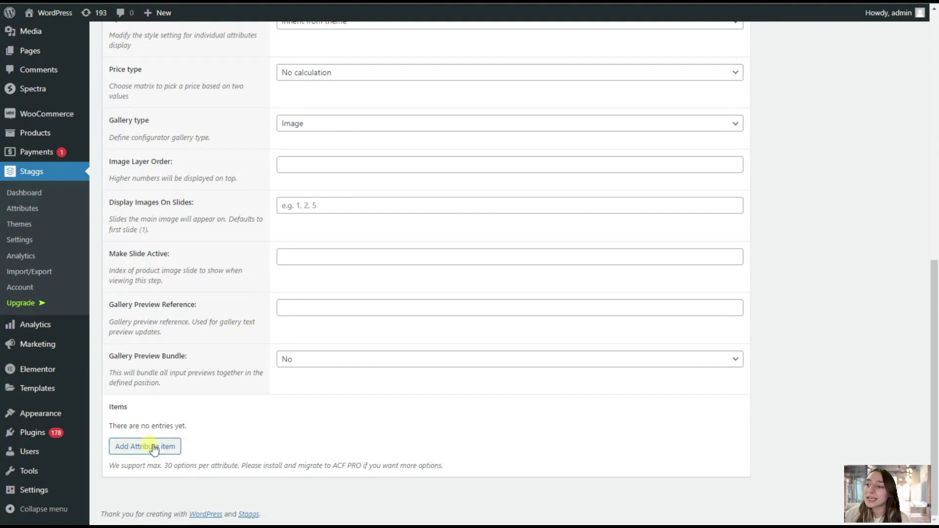
Add a first dimension item labelled Width as a Number input.
left_click(152, 446)
scroll(192, 401, "down", 5)
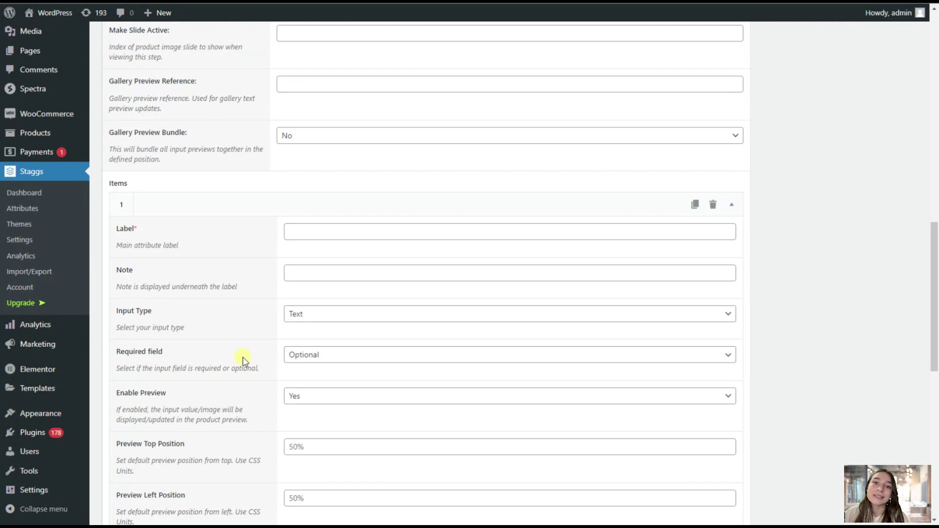
left_click(345, 231)
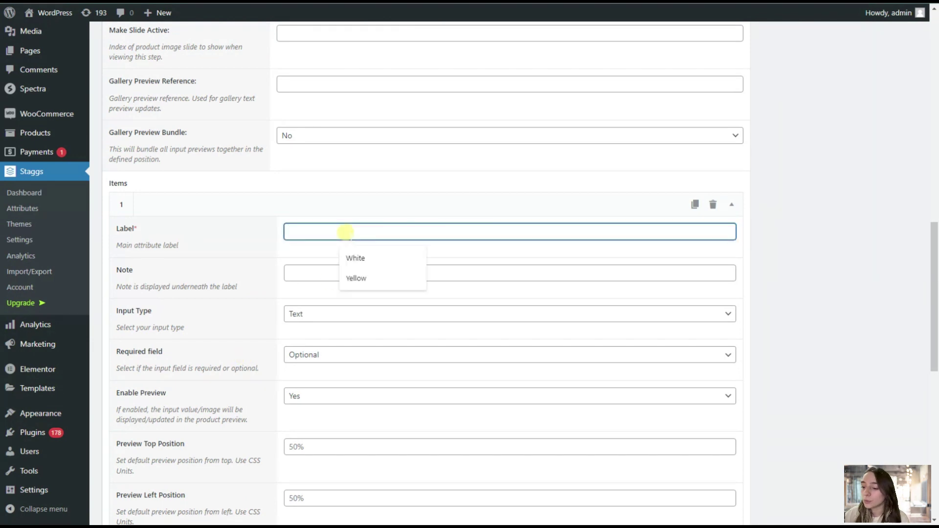
type("Width")
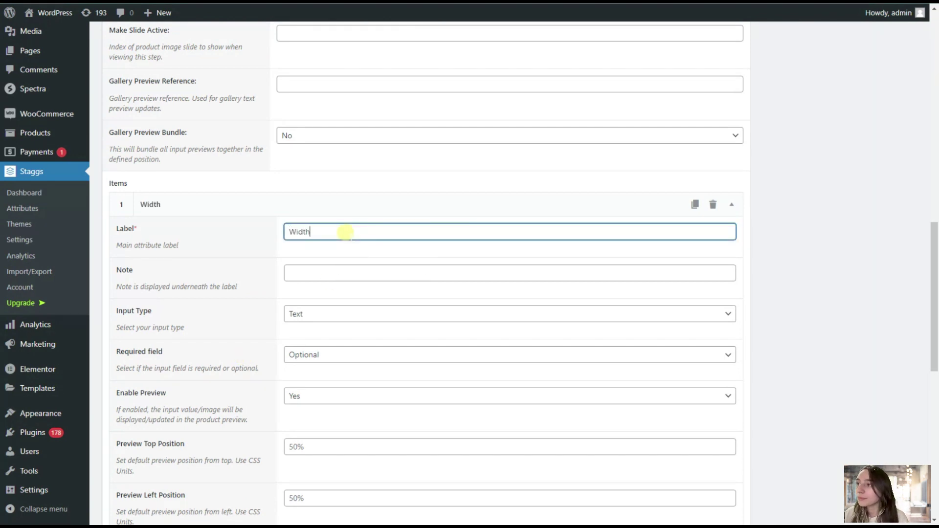
scroll(324, 270, "down", 1)
left_click(305, 259)
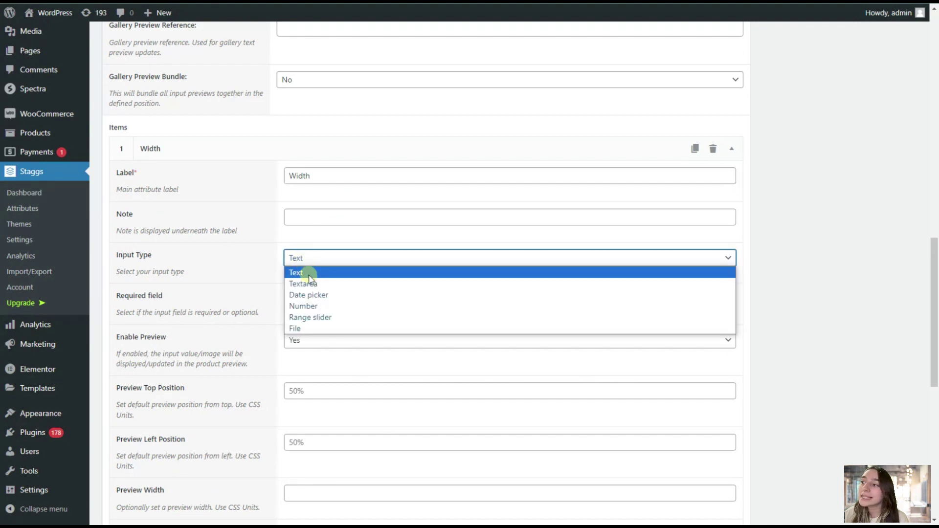
left_click(310, 306)
scroll(288, 302, "down", 2)
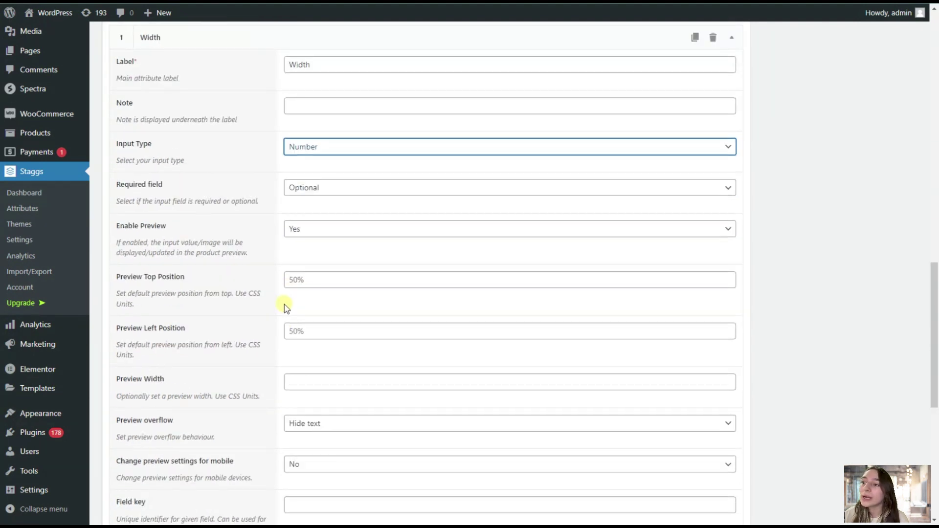
scroll(286, 306, "down", 4)
Give Width field key 'Width', unit cm, and preview positions (75% from top).
left_click(293, 279)
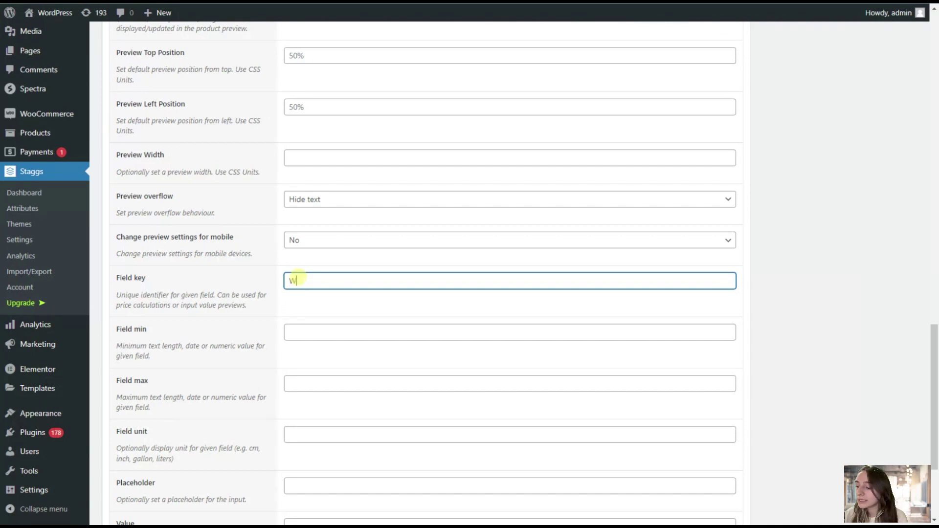
type("Width")
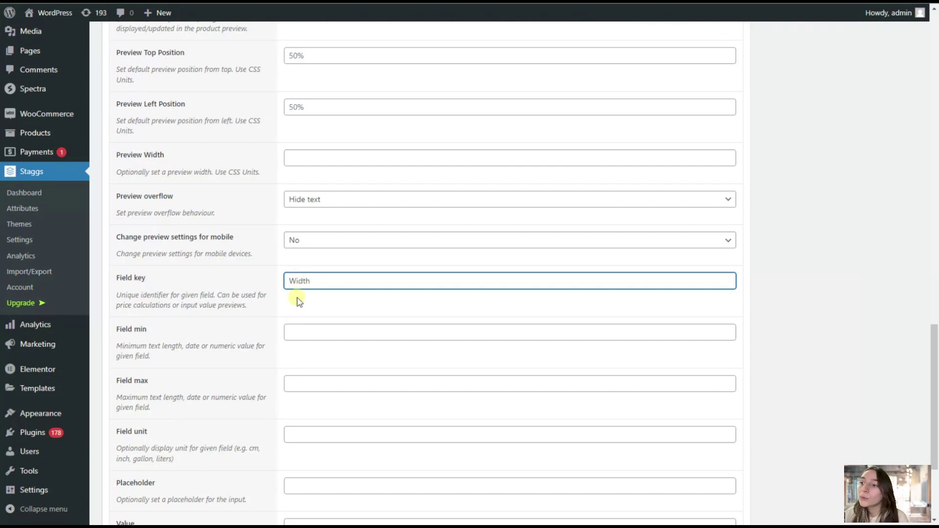
scroll(292, 371, "down", 1)
left_click(293, 379)
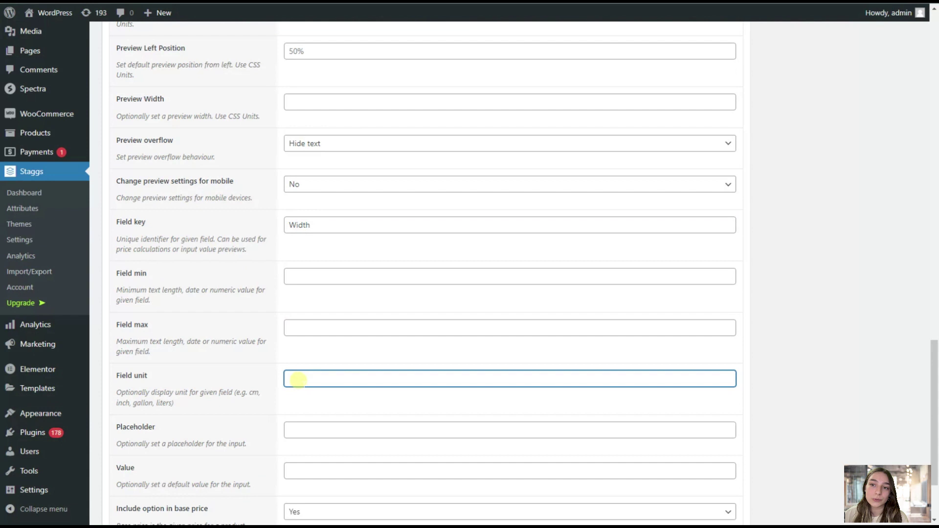
scroll(300, 362, "up", 4)
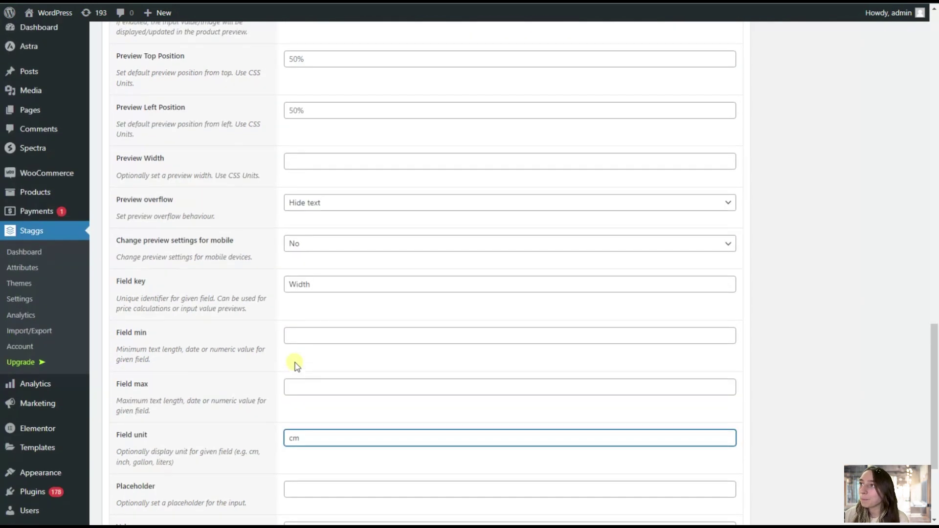
left_click(296, 223)
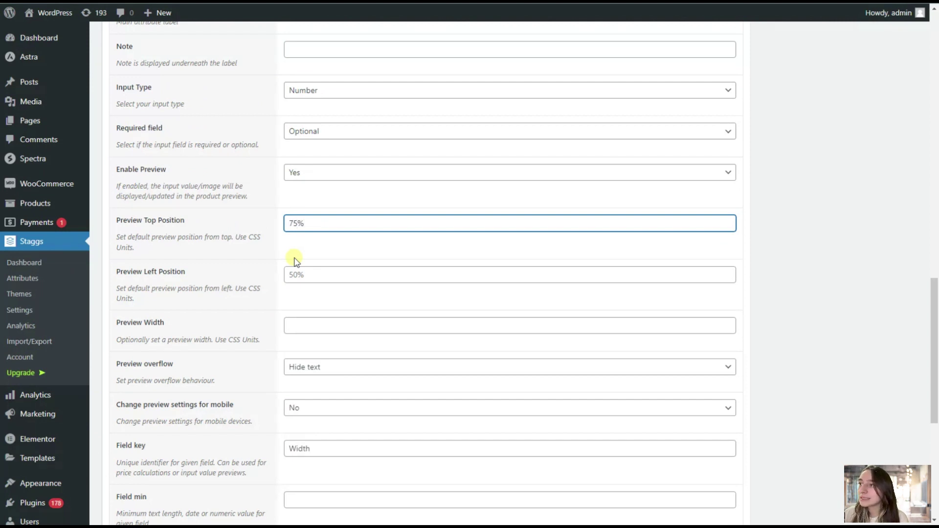
left_click(296, 274)
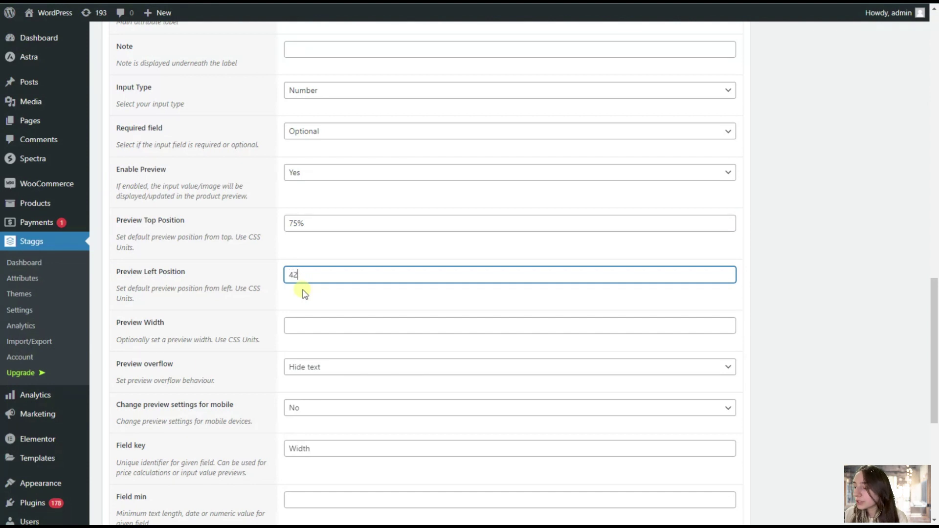
scroll(303, 292, "down", 7)
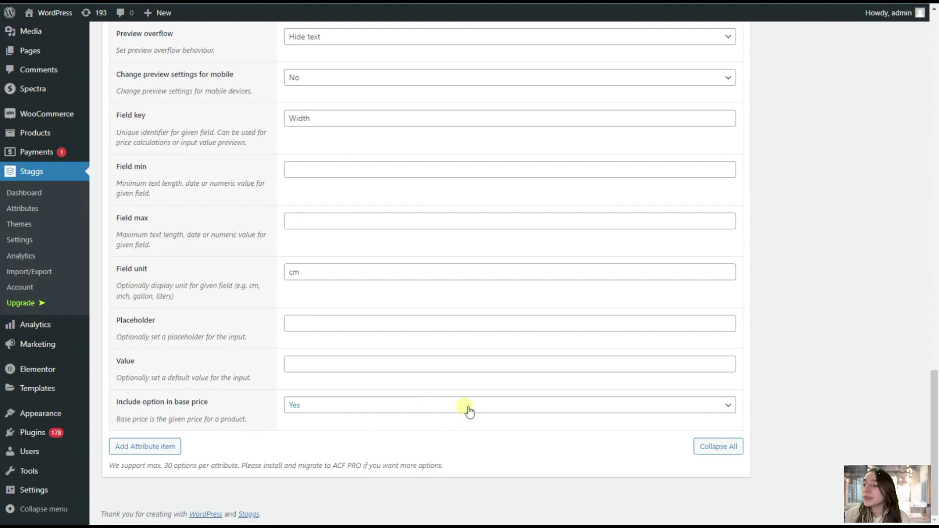
Add a second dimension item labelled Length as a Number input.
left_click(165, 447)
scroll(168, 455, "down", 3)
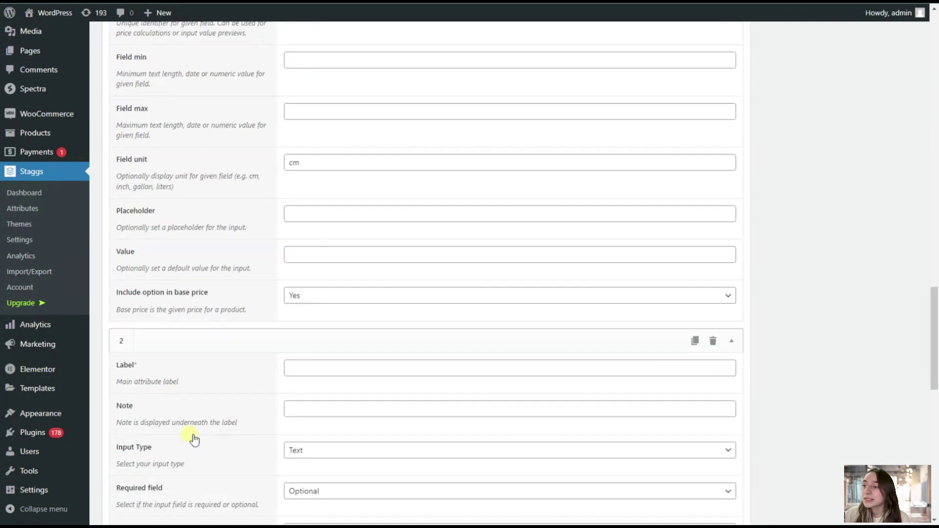
left_click(288, 309)
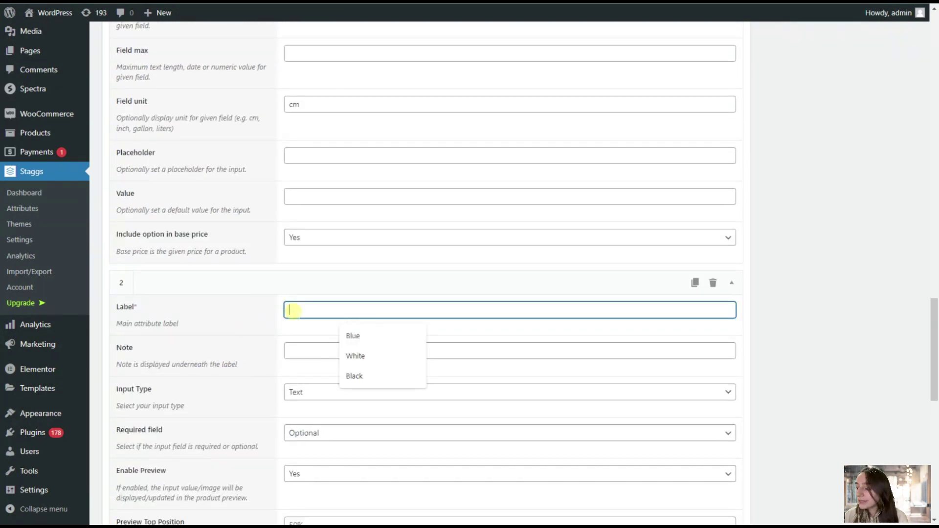
type("Length")
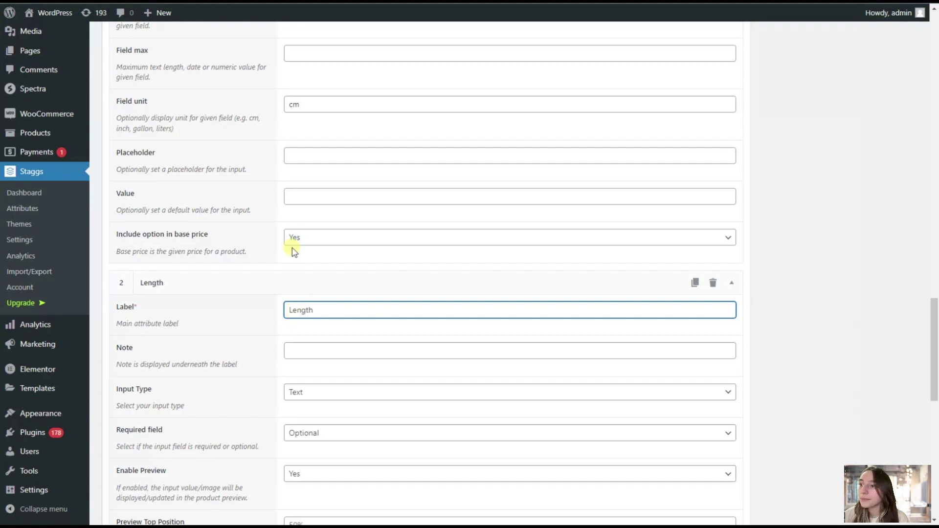
scroll(296, 273, "down", 1)
left_click(309, 336)
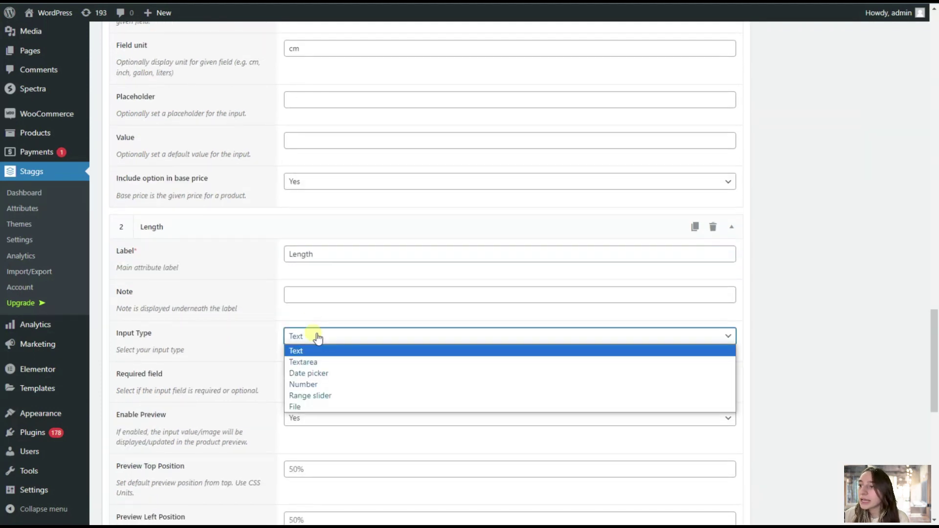
left_click(310, 384)
scroll(303, 382, "down", 3)
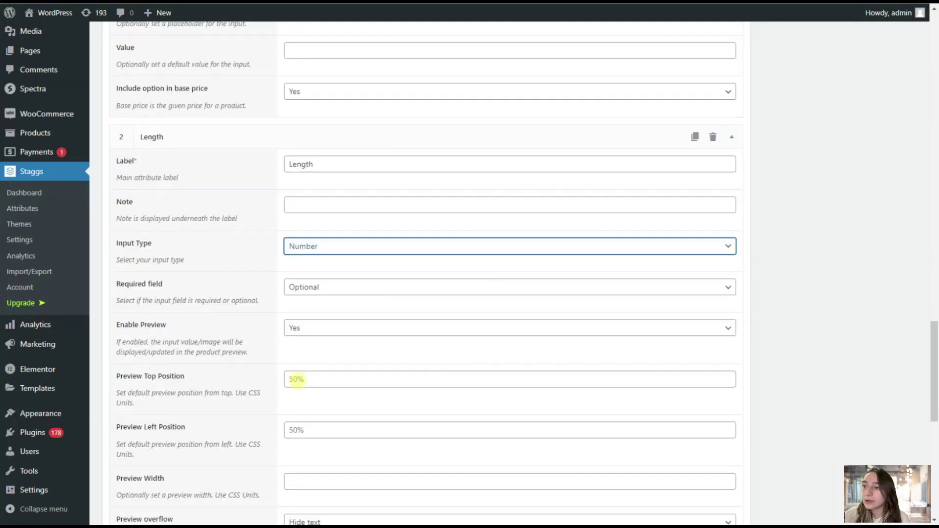
scroll(282, 372, "down", 3)
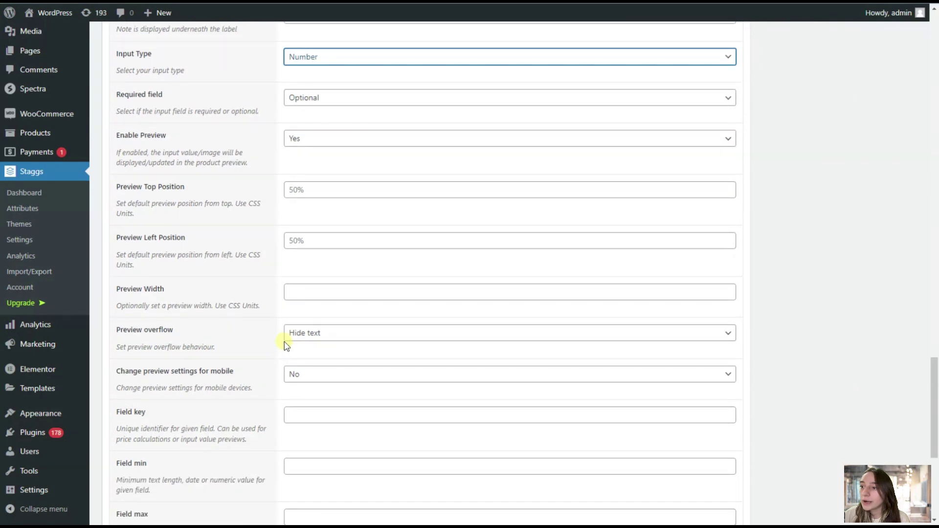
Give Length field key 'length', unit cm, and preview at 75% top, 87% left.
left_click(294, 414)
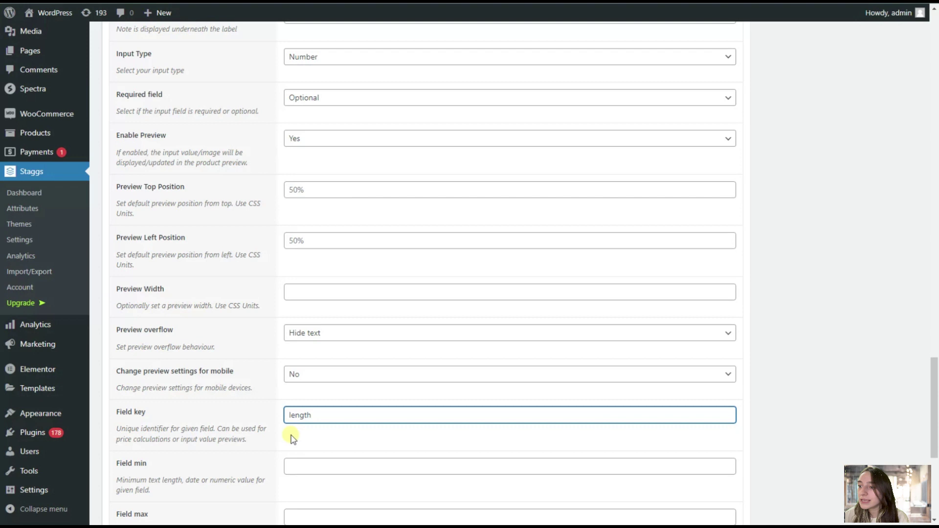
scroll(273, 469, "down", 2)
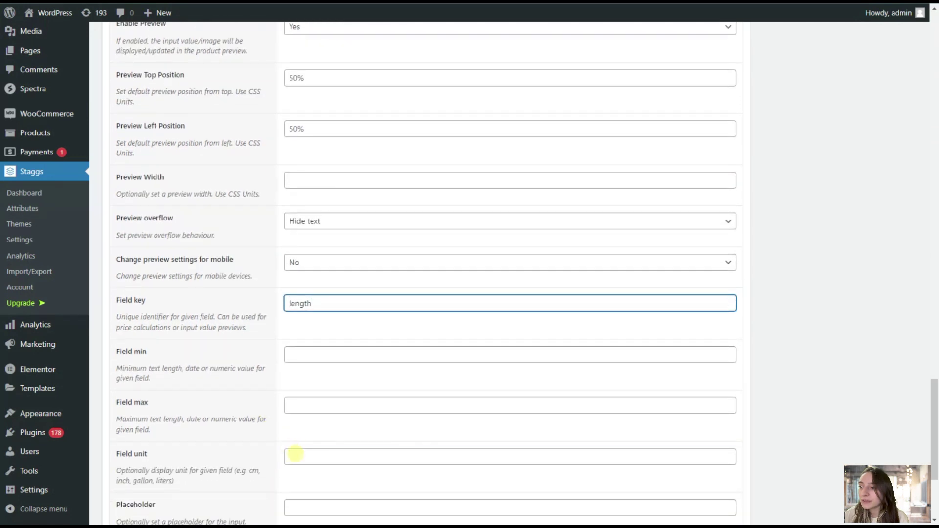
left_click(295, 456)
type("cm")
scroll(293, 456, "up", 3)
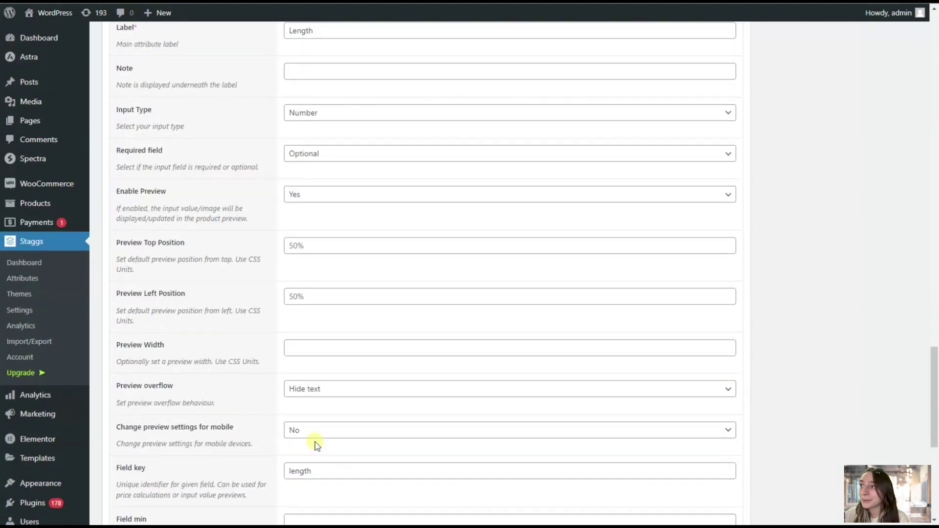
left_click(300, 245)
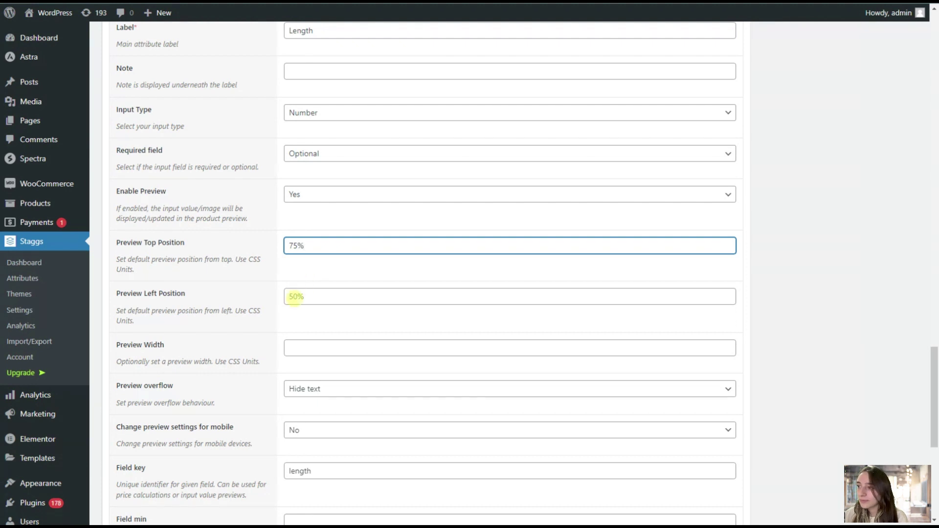
left_click(294, 296)
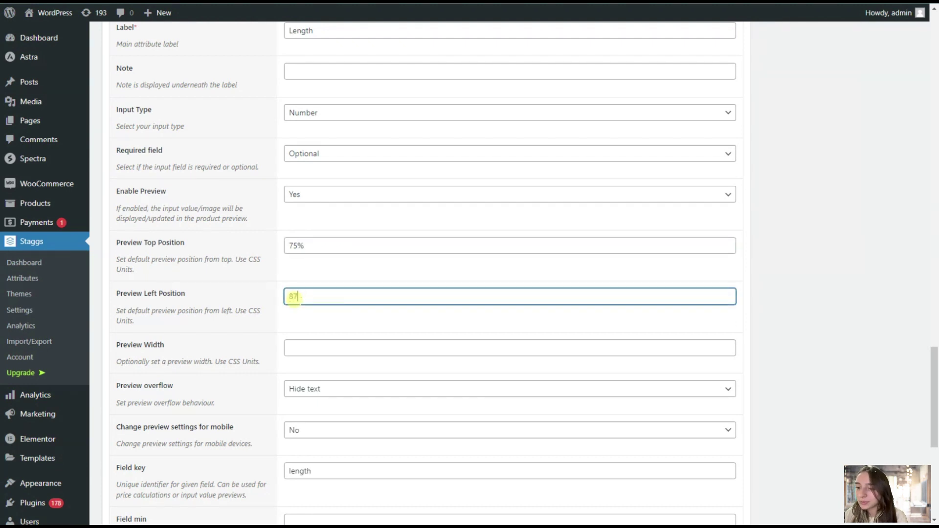
scroll(293, 303, "down", 7)
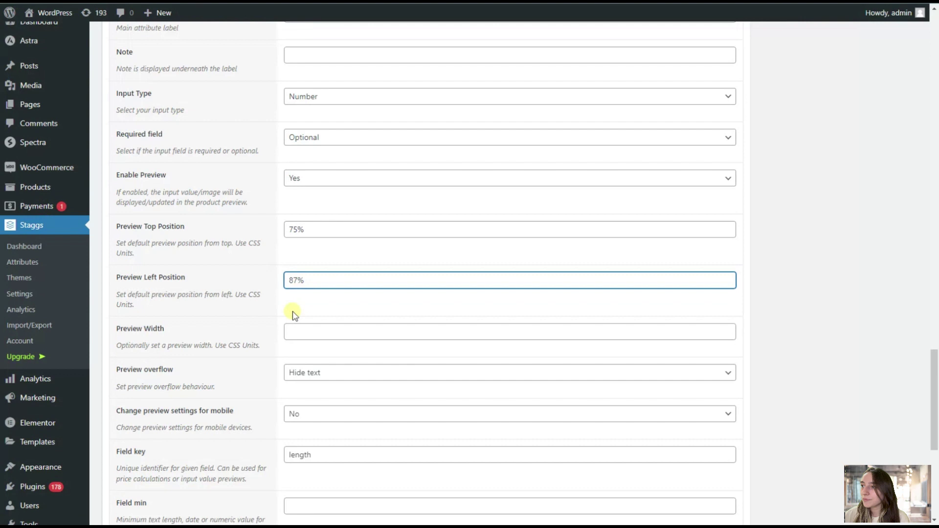
Add a third item labelled 'Heigth' as a Number field with field key Heigth.
left_click(179, 446)
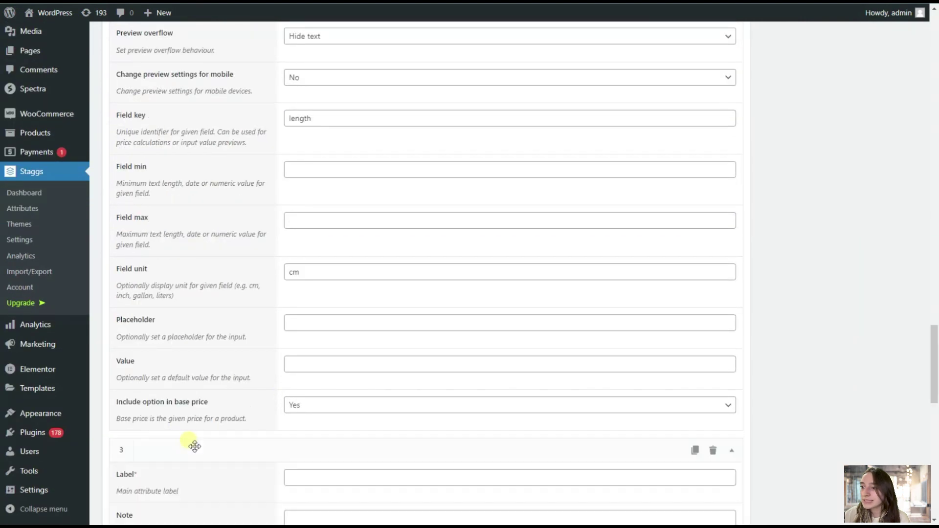
scroll(210, 455, "down", 5)
left_click(305, 255)
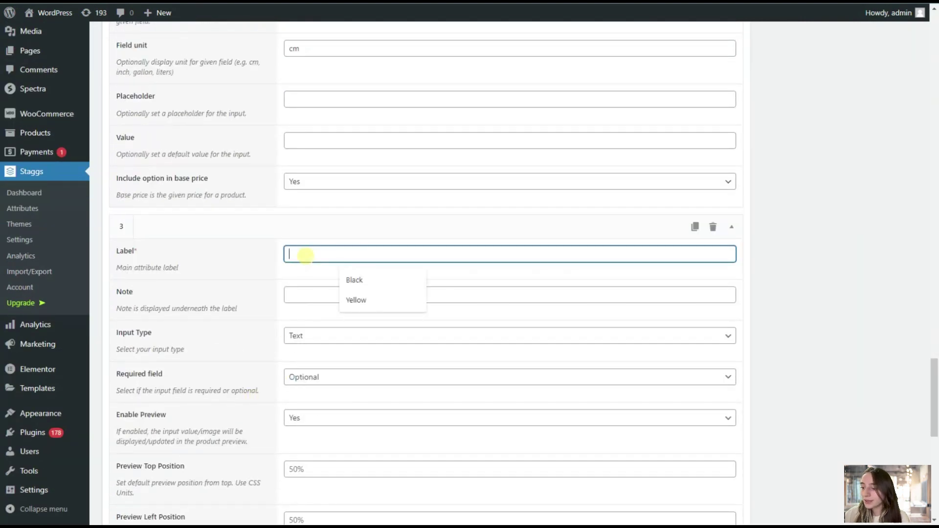
type("Heigth")
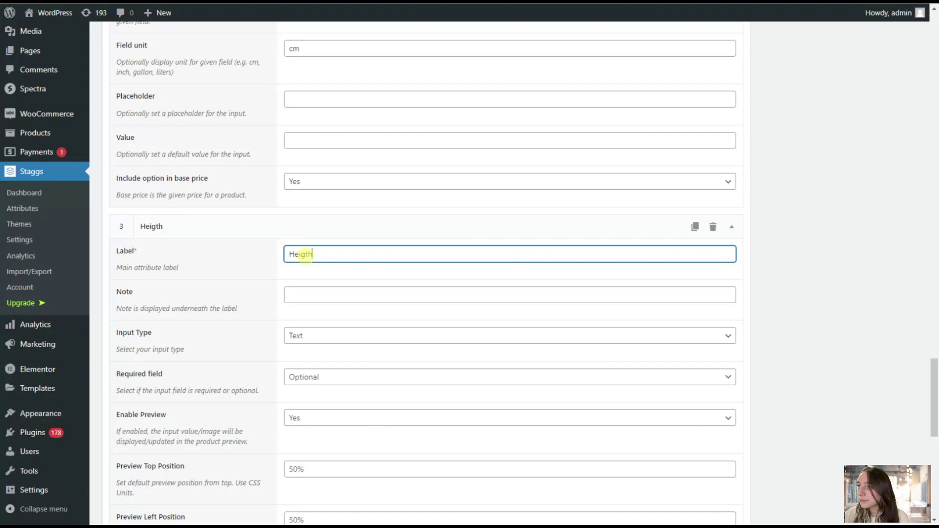
scroll(301, 267, "down", 3)
left_click(313, 224)
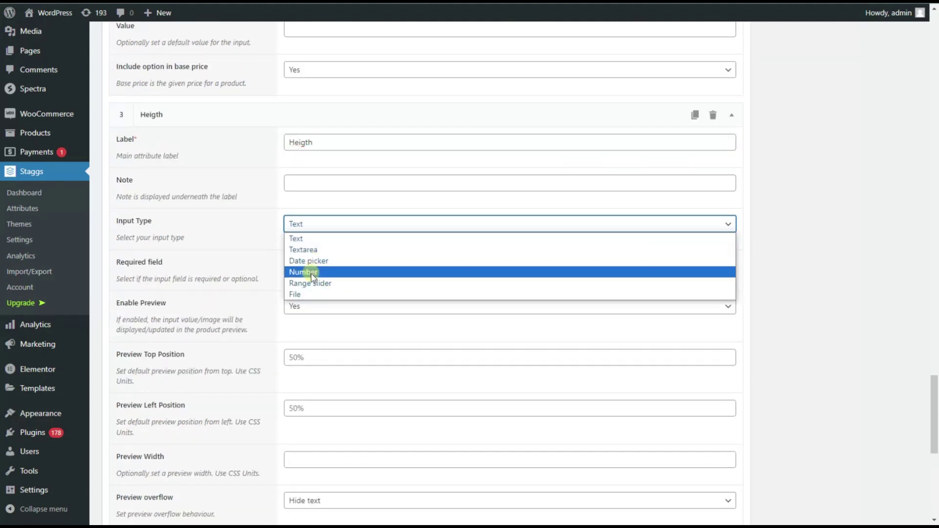
left_click(311, 273)
scroll(304, 300, "down", 6)
left_click(305, 304)
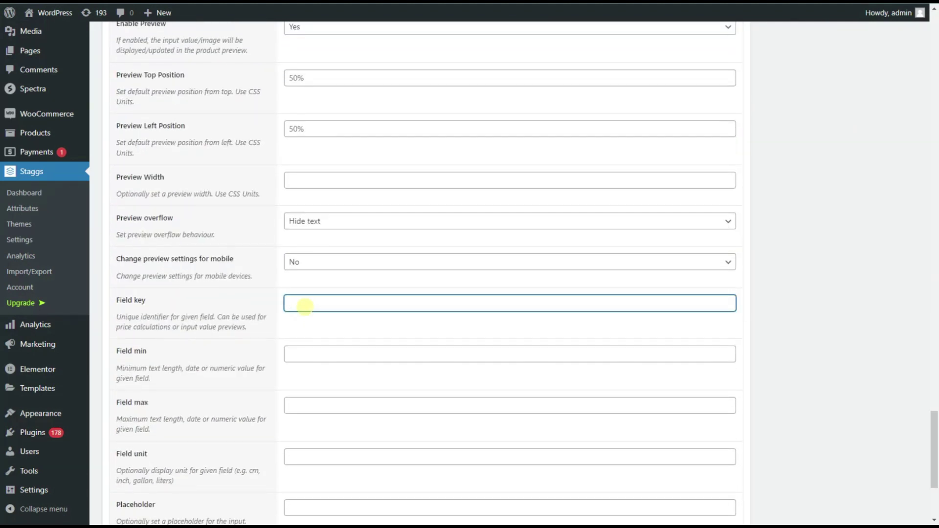
left_click(301, 303)
key("BackSpace")
type("i")
Give Heigth the unit cm and a preview position of 51% top, 5% left.
scroll(314, 327, "down", 1)
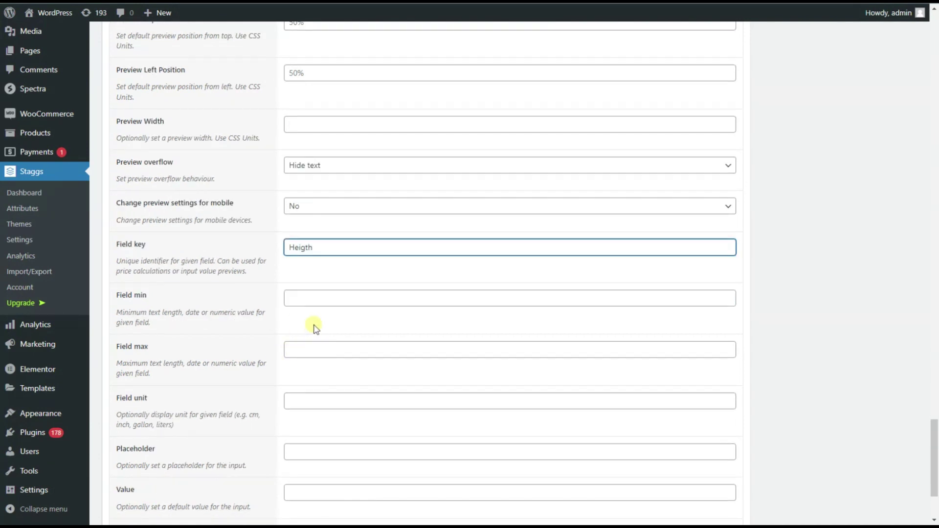
scroll(274, 376, "down", 1)
left_click(300, 344)
type("cm")
scroll(272, 340, "up", 5)
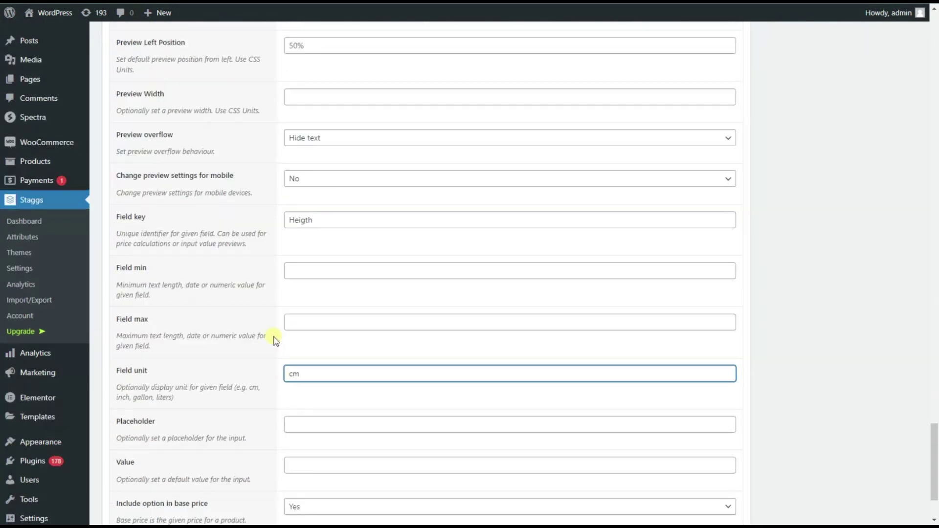
left_click(293, 246)
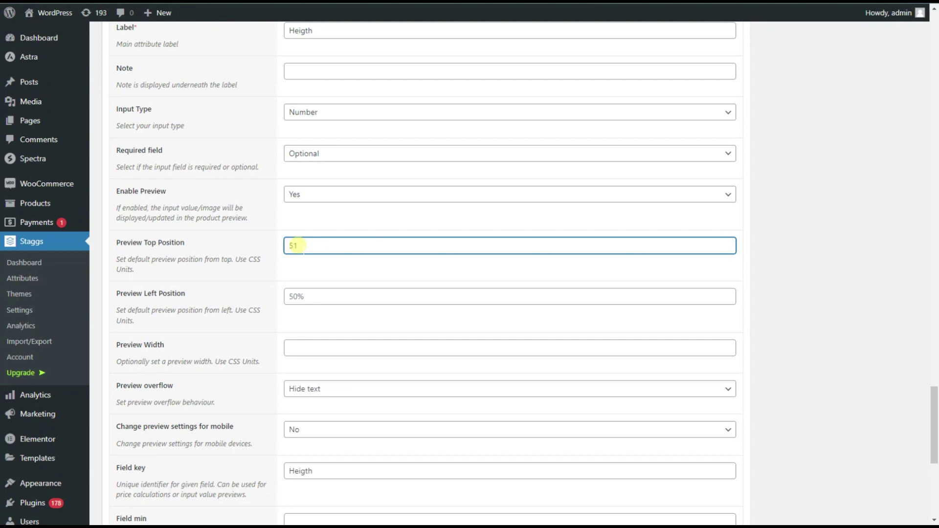
type("51%")
left_click(294, 296)
type("5%")
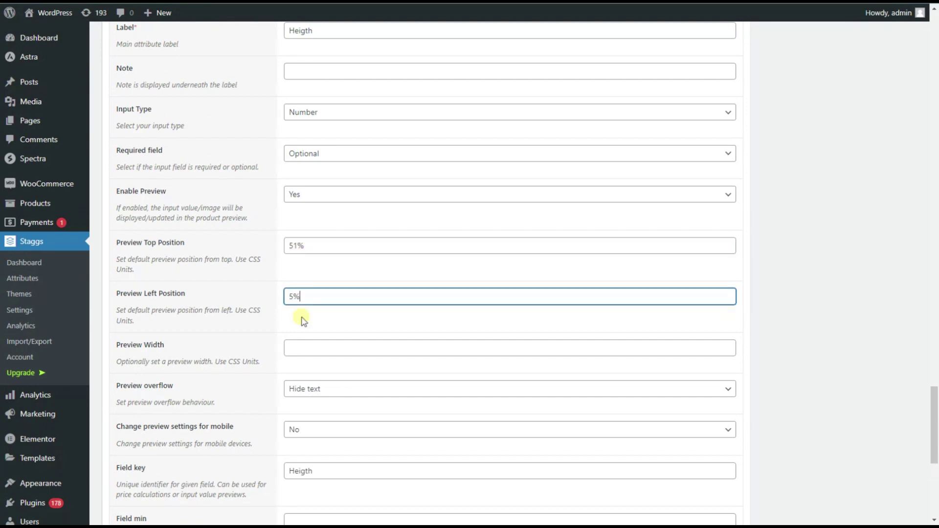
Publish the Box Dimensions attribute and start a blank new attribute.
scroll(377, 349, "down", 2)
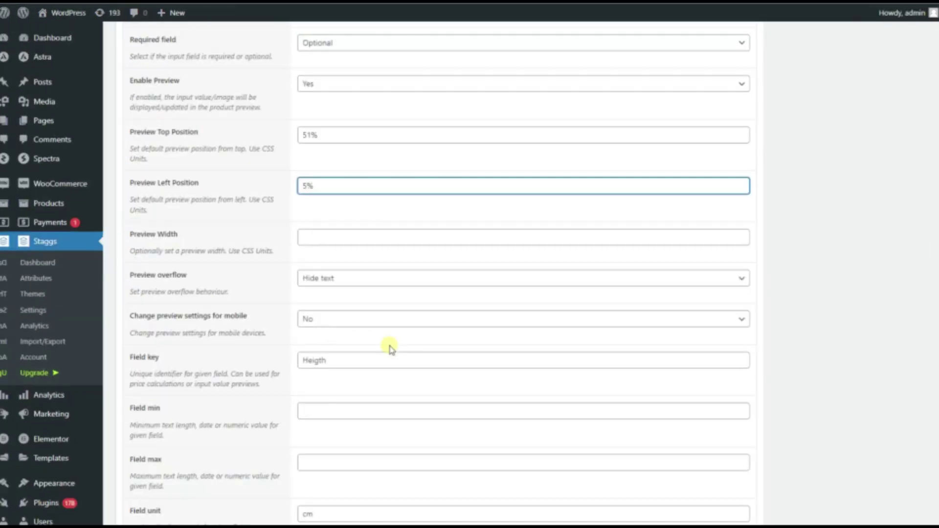
scroll(390, 348, "down", 15)
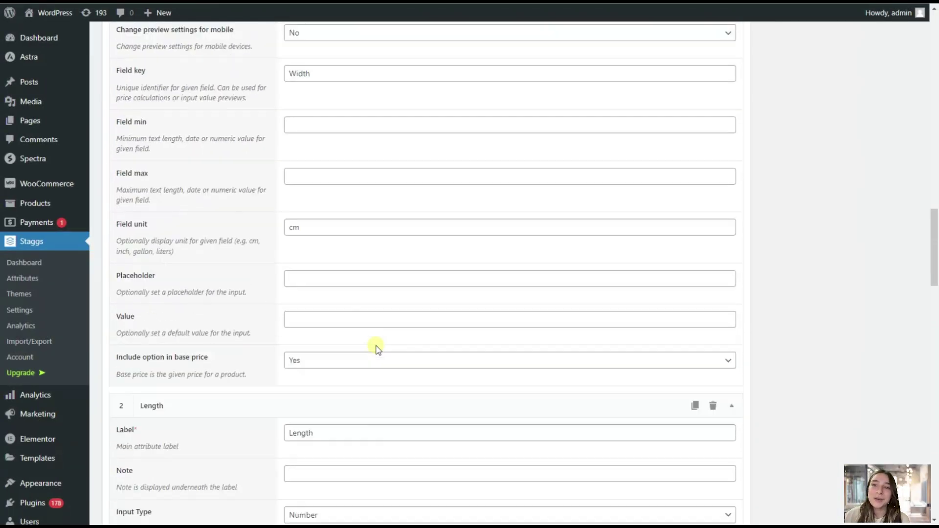
scroll(377, 349, "up", 7)
scroll(377, 349, "up", 20)
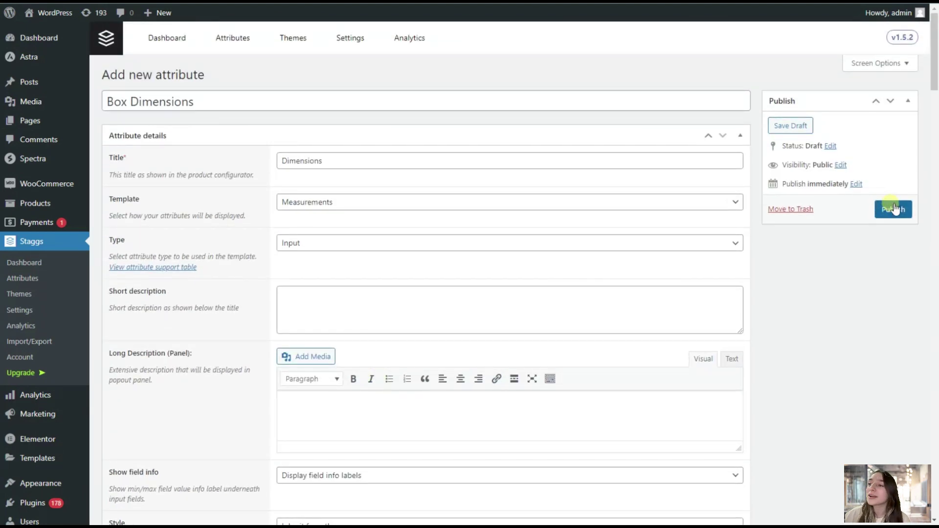
left_click(894, 209)
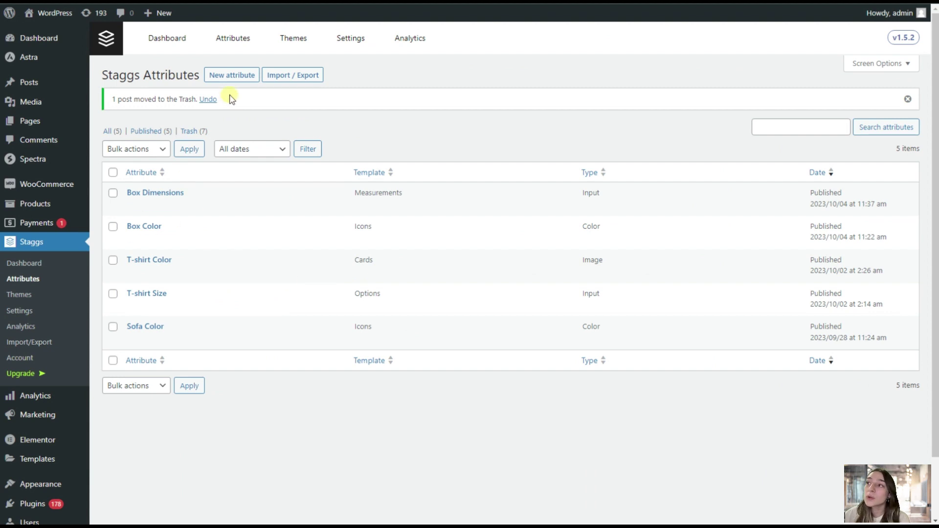
left_click(233, 79)
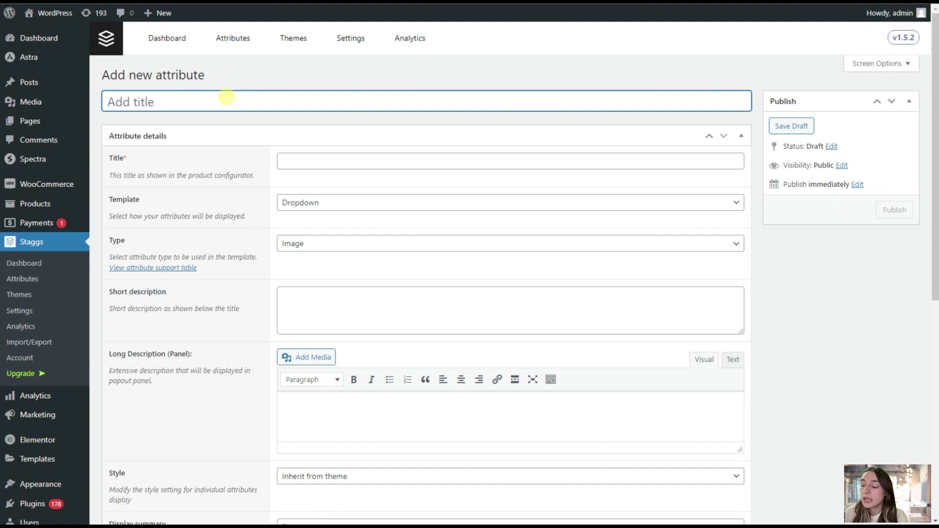
Name the attribute Box Label Light with title 'Light Label', Options list template, Color type.
type("Box Label Light")
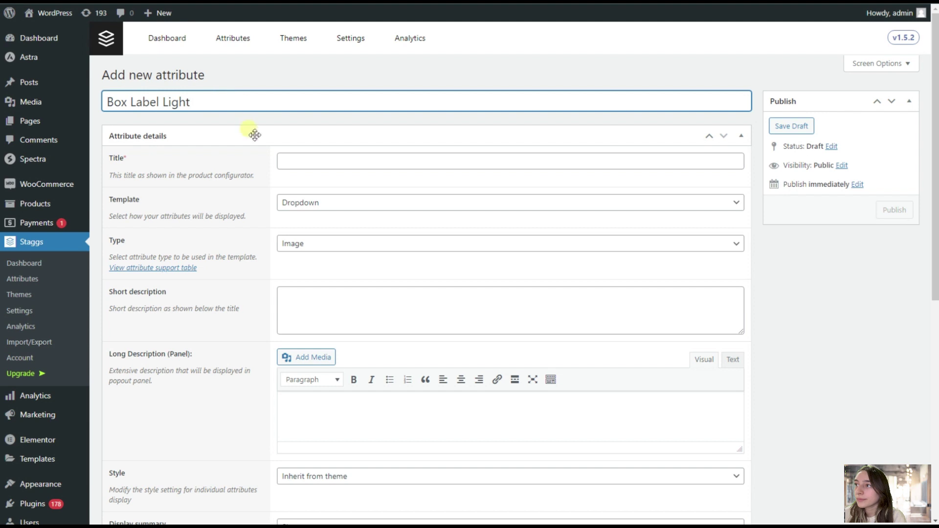
left_click(289, 161)
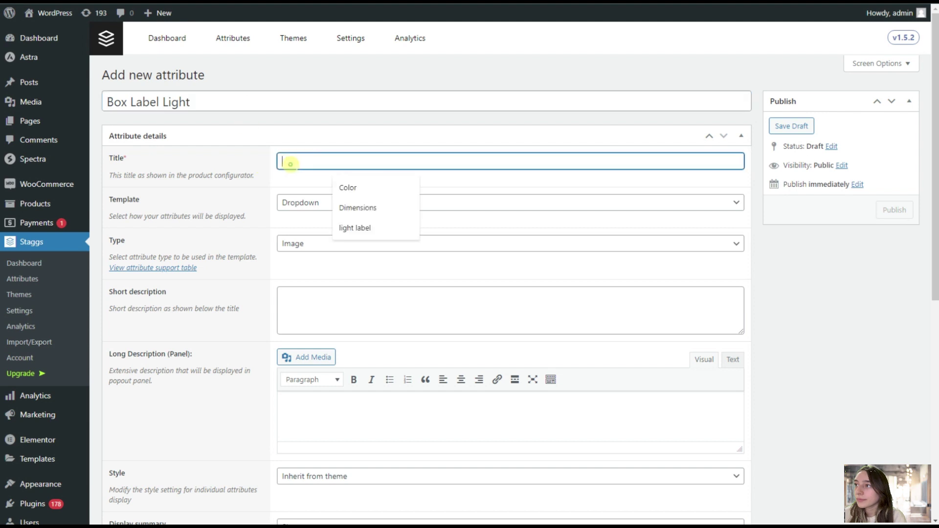
type("Light ")
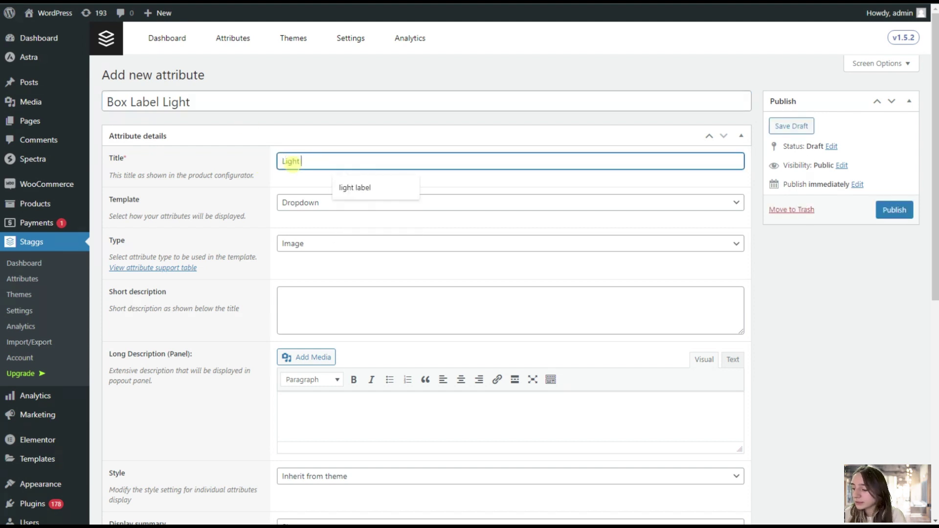
type("Ls")
key("BackSpace")
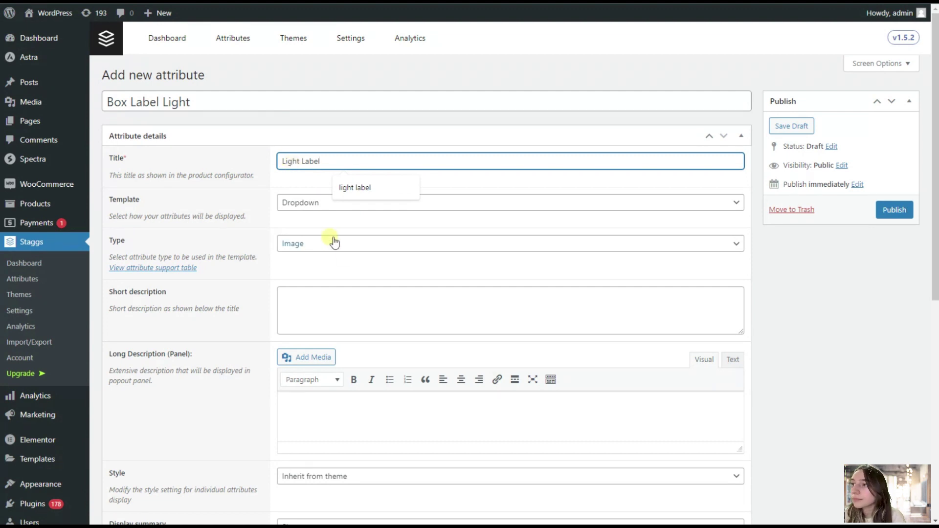
left_click(302, 203)
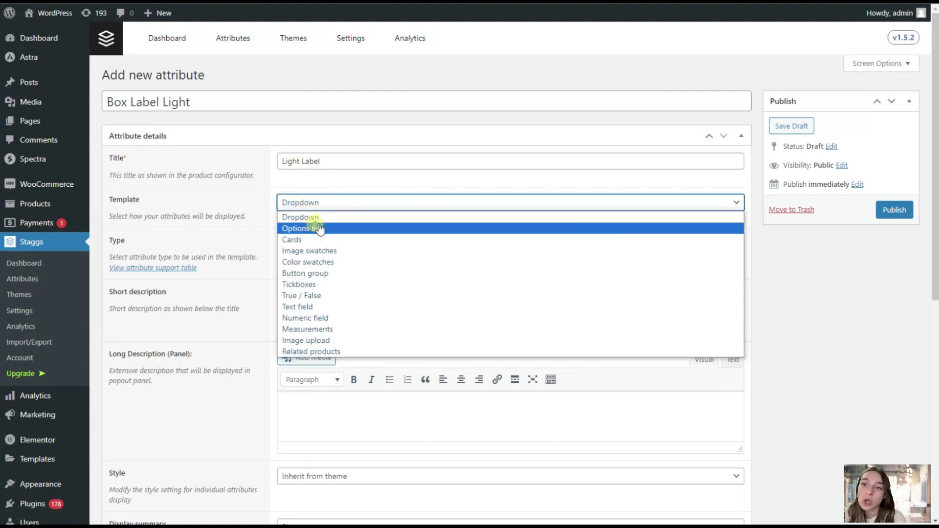
left_click(319, 228)
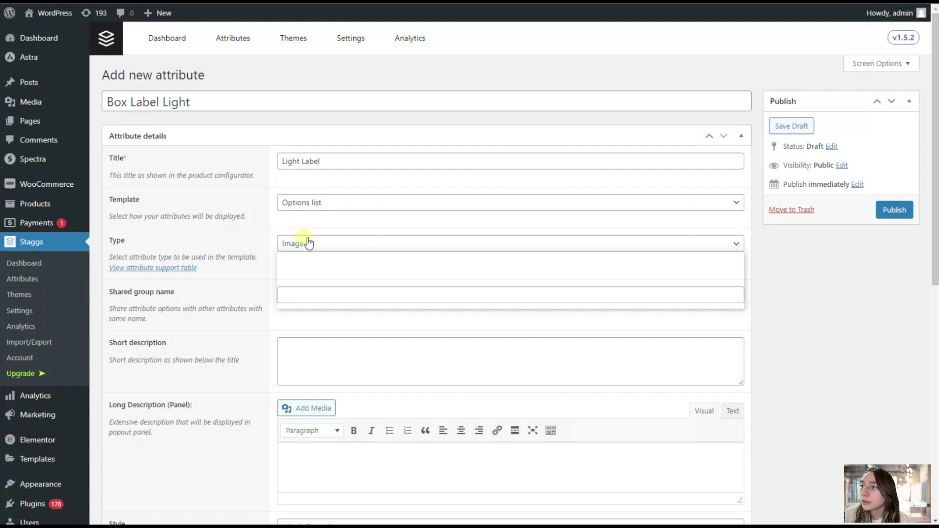
left_click(312, 276)
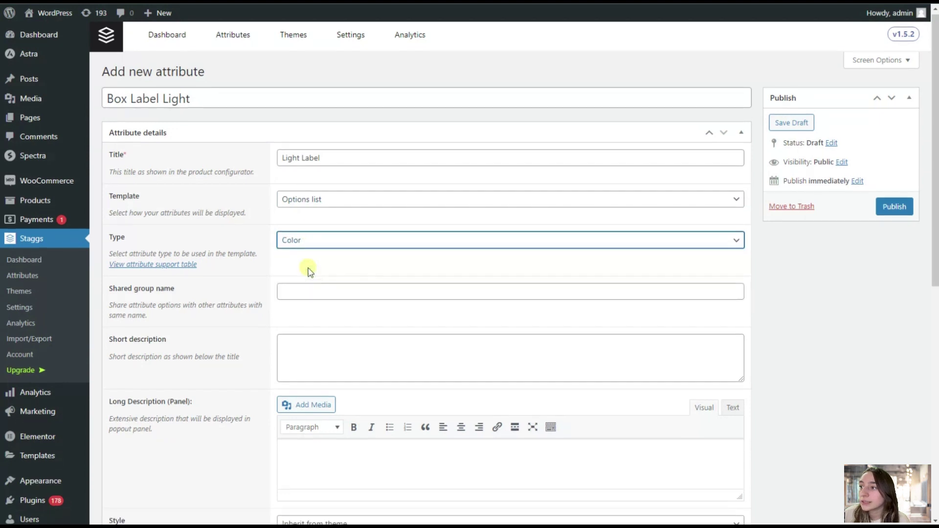
scroll(310, 272, "down", 9)
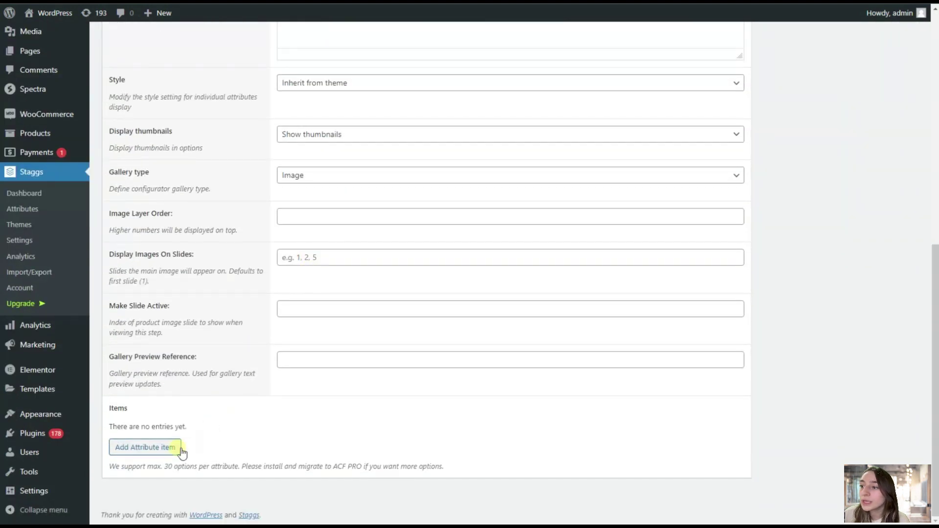
Add an item labelled 'Light' with labels-white as its main image.
left_click(175, 447)
scroll(310, 383, "down", 2)
left_click(310, 344)
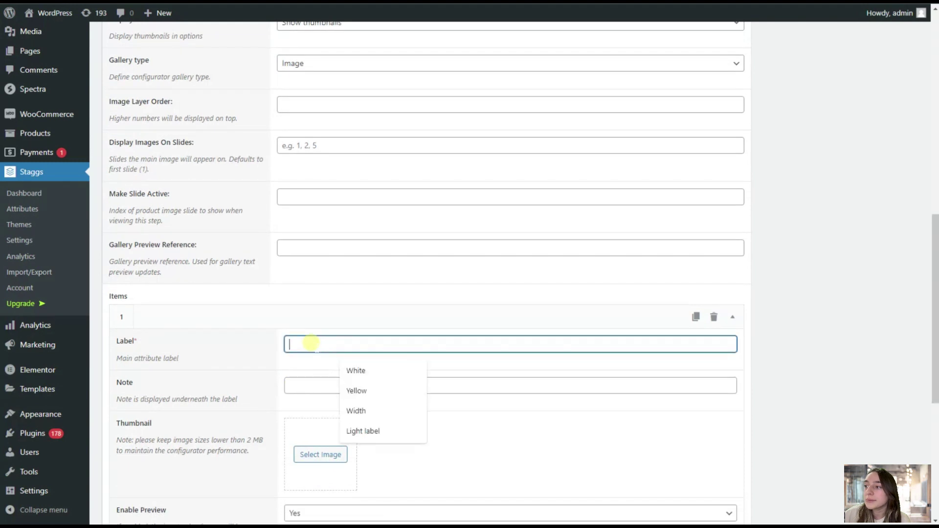
type("Light")
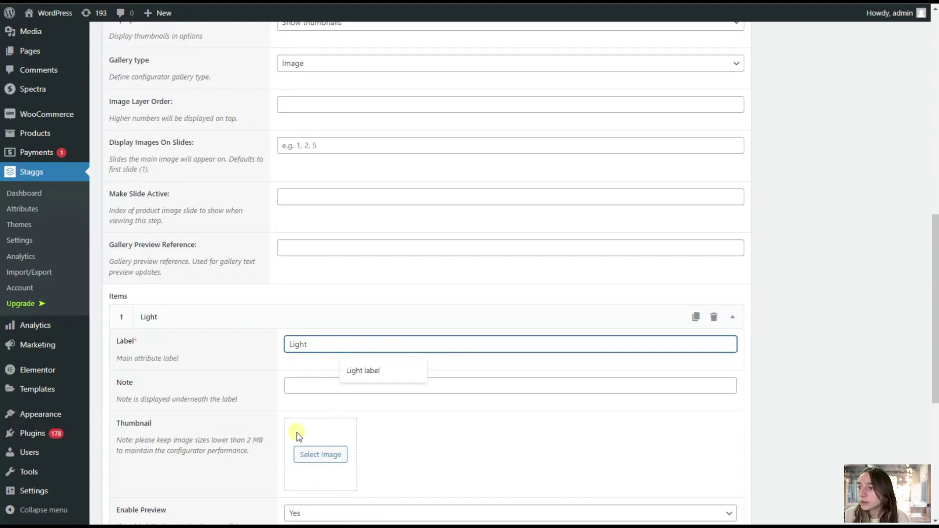
scroll(299, 435, "down", 3)
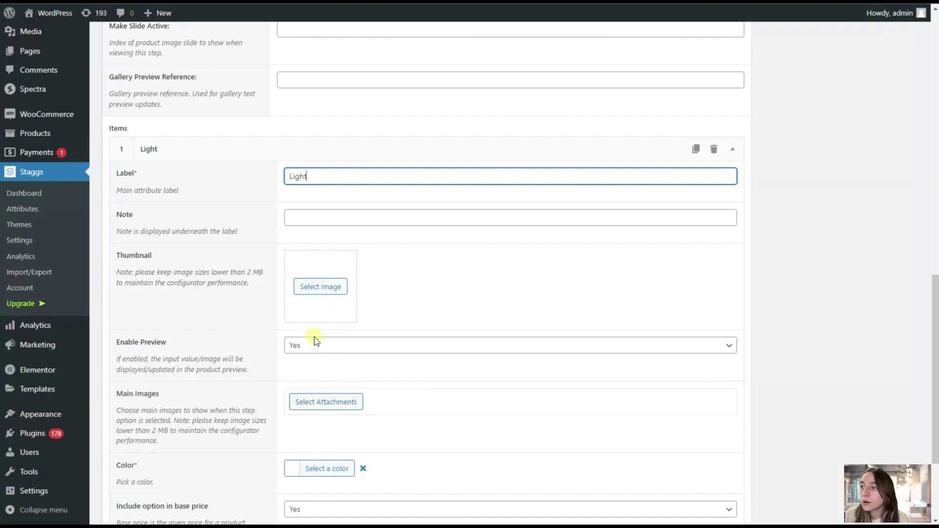
left_click(312, 406)
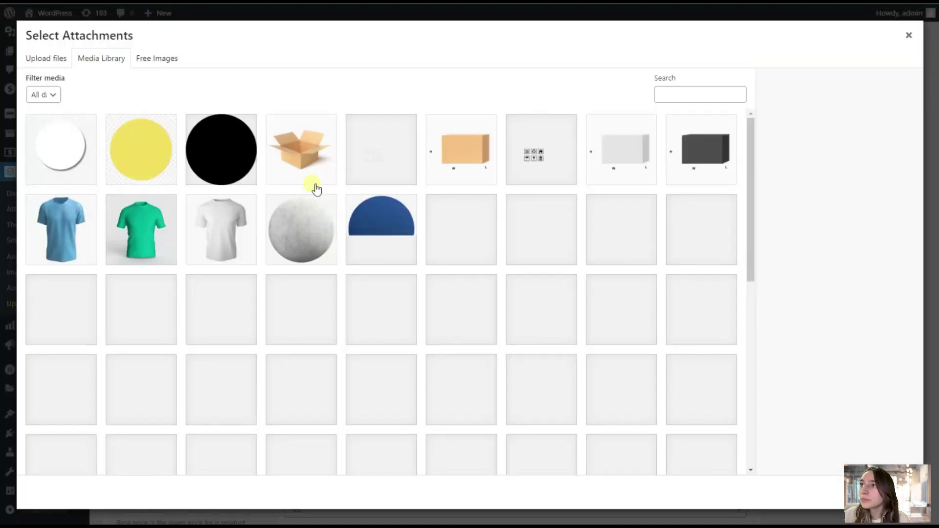
left_click(362, 155)
left_click(887, 492)
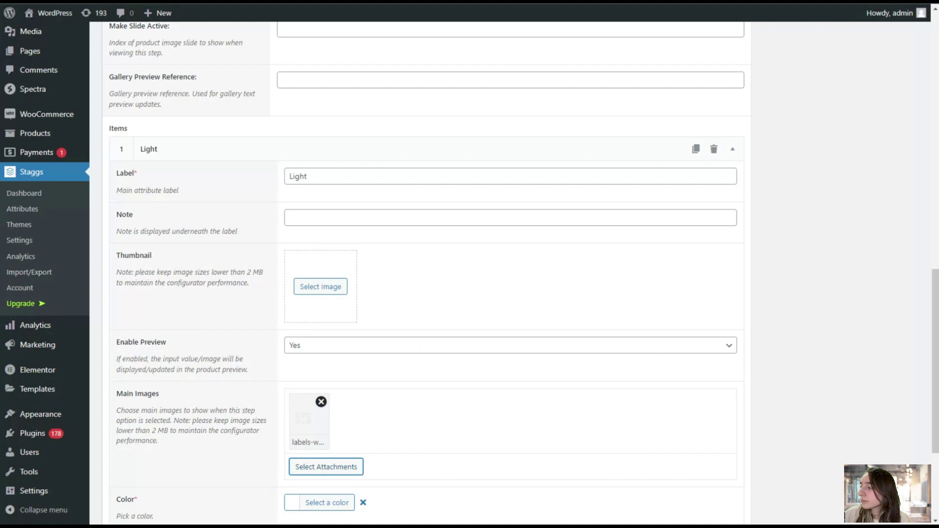
Leave the Light item's colour unset and publish Box Label Light.
scroll(369, 338, "down", 3)
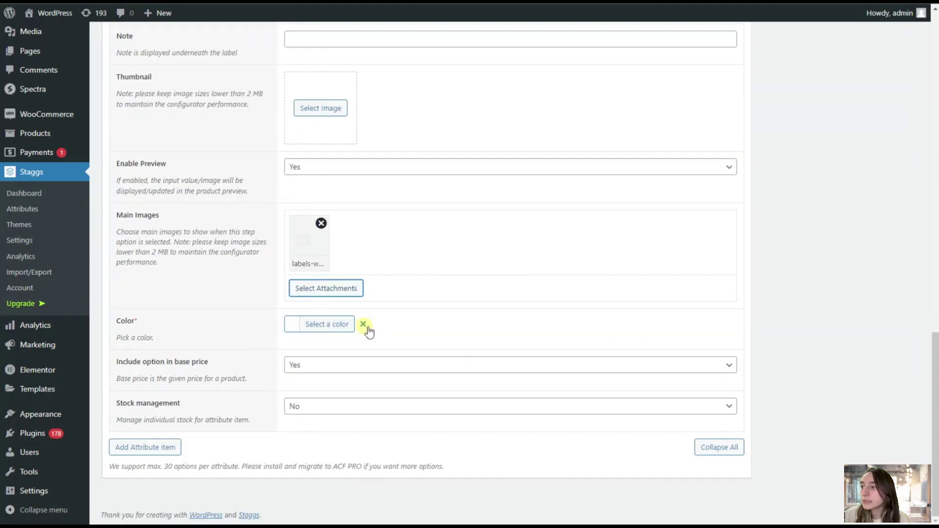
left_click(293, 327)
left_click_drag(299, 274, 425, 348)
left_click(425, 349)
scroll(425, 348, "up", 15)
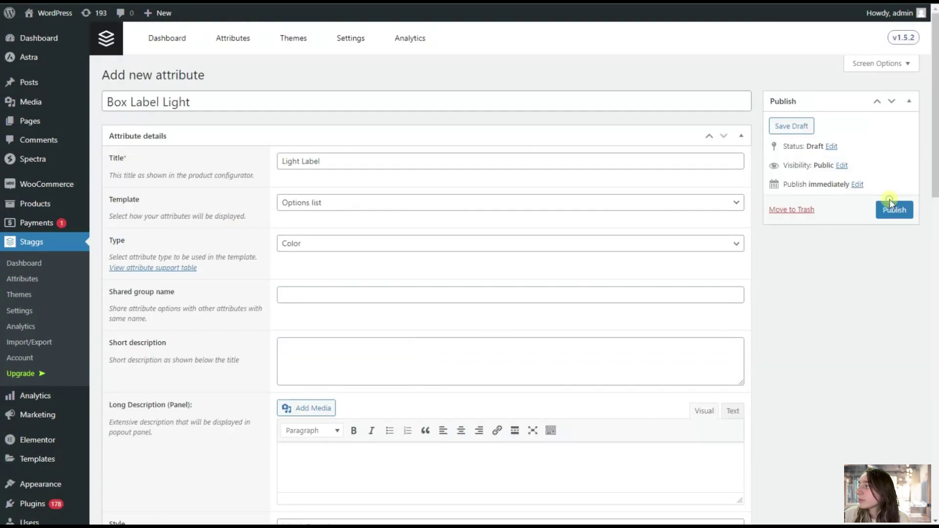
left_click(890, 205)
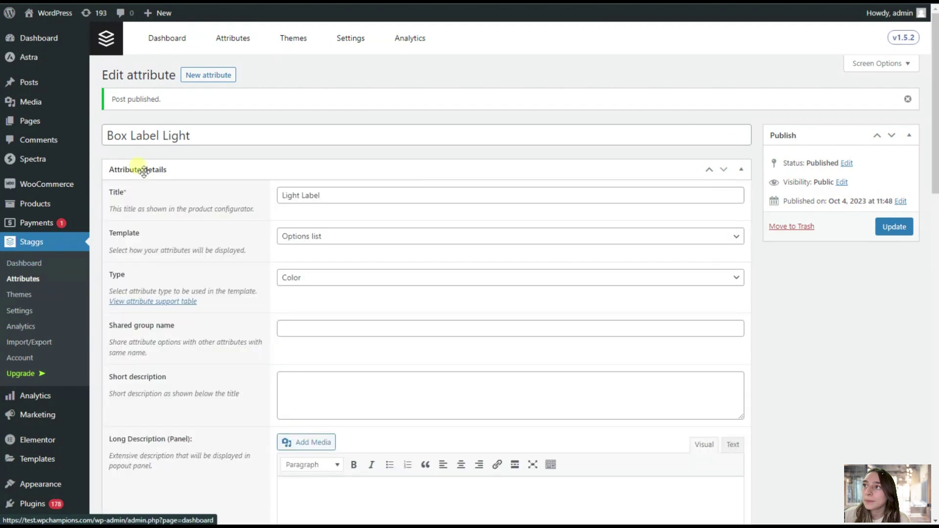
Create attribute Box Label Dark titled 'Label Dark', as a Color-type options list.
left_click(225, 74)
type("Box Label Dark")
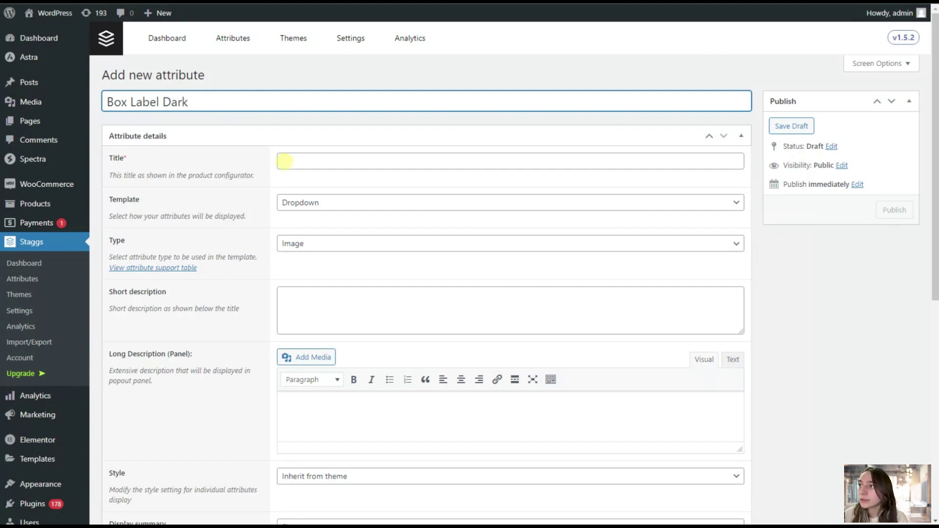
left_click(284, 160)
type("D")
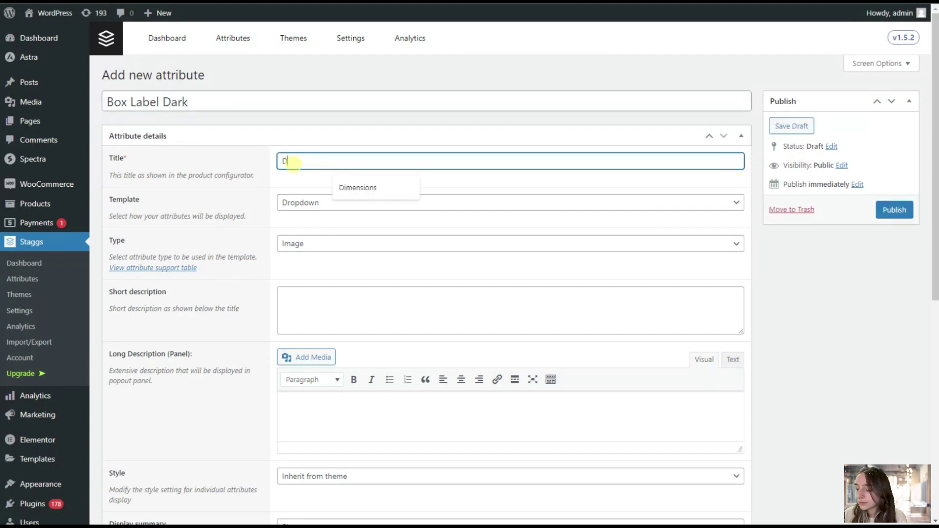
type("Label Dark")
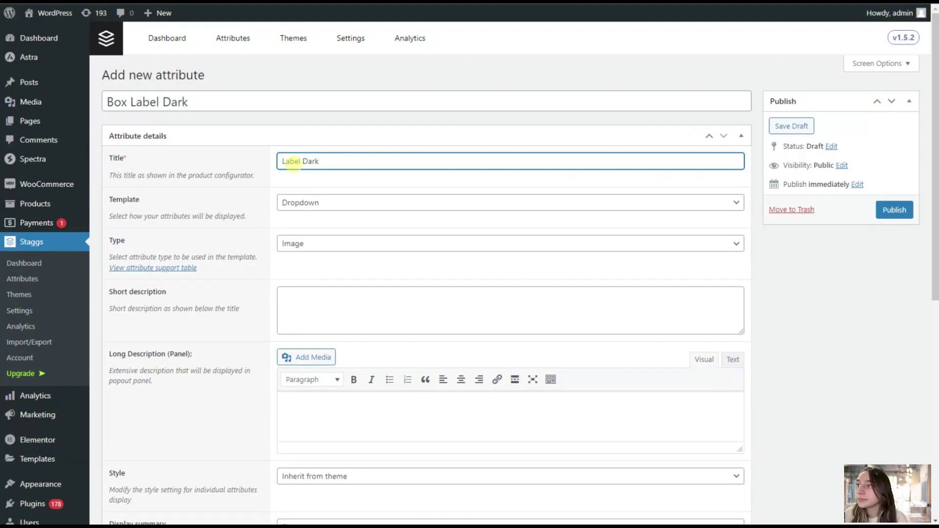
left_click(315, 202)
left_click(314, 227)
left_click(320, 243)
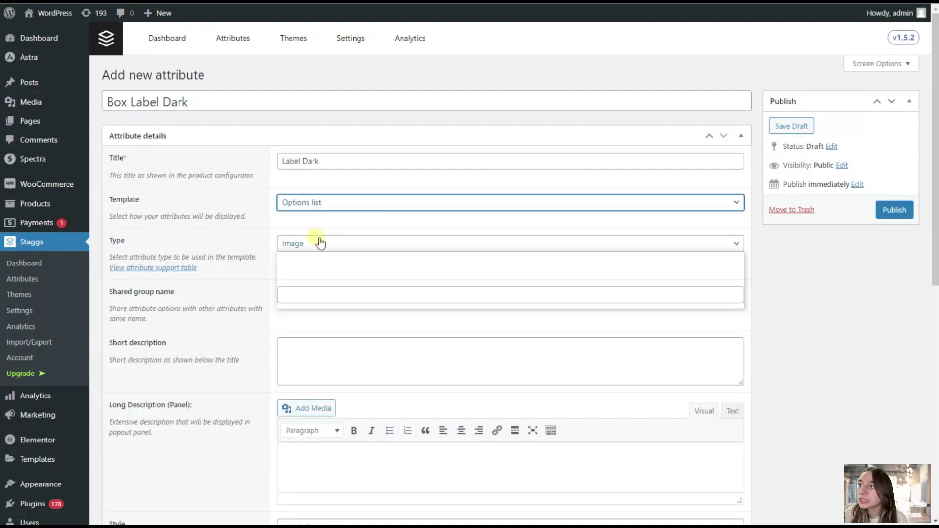
left_click(303, 268)
scroll(295, 281, "down", 9)
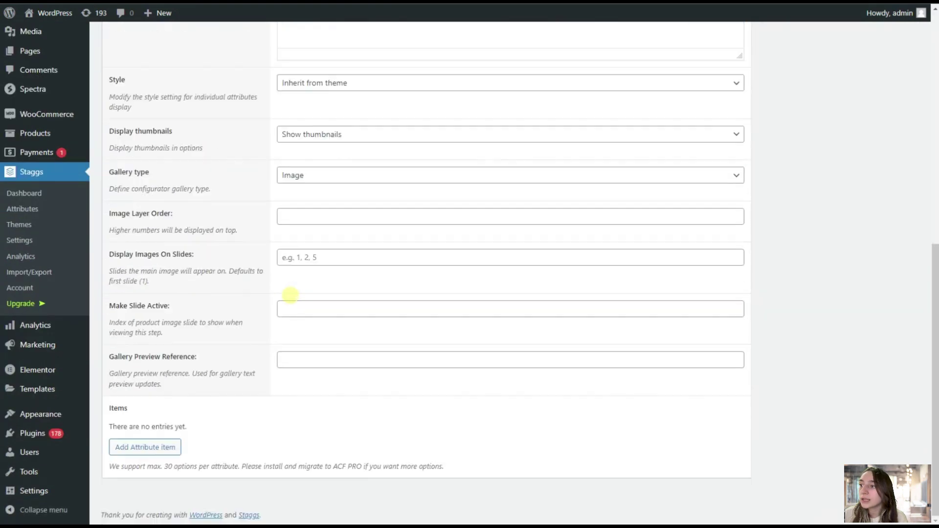
Add a 'Dark' item with the labels-black main image and black colour.
left_click(145, 446)
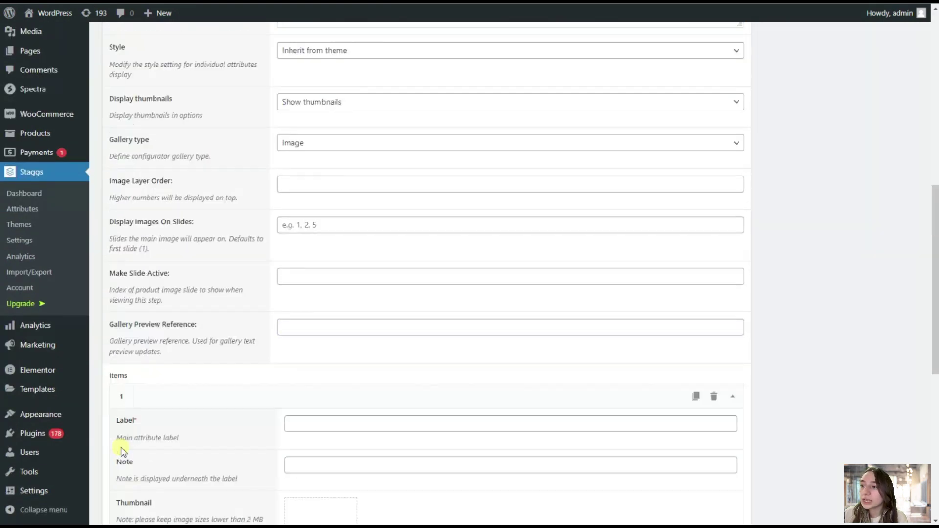
scroll(264, 352, "down", 3)
left_click(310, 289)
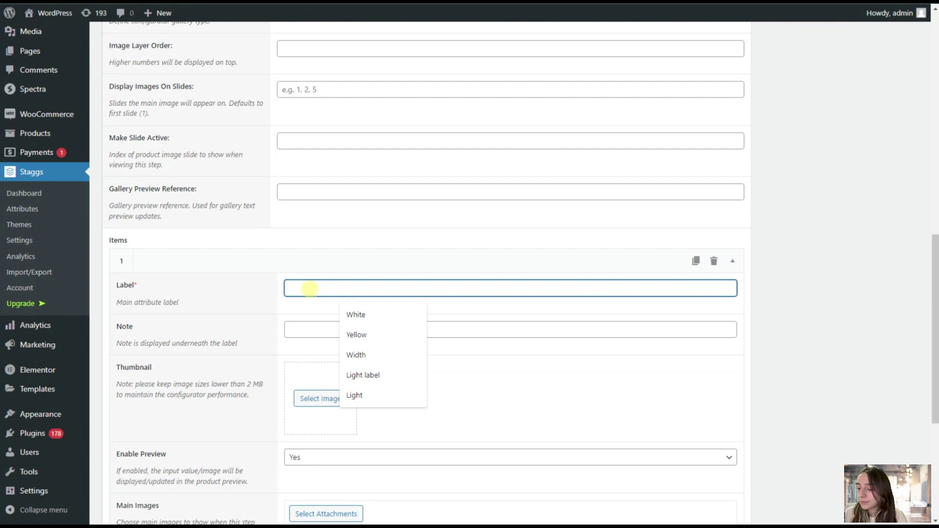
type("Dark")
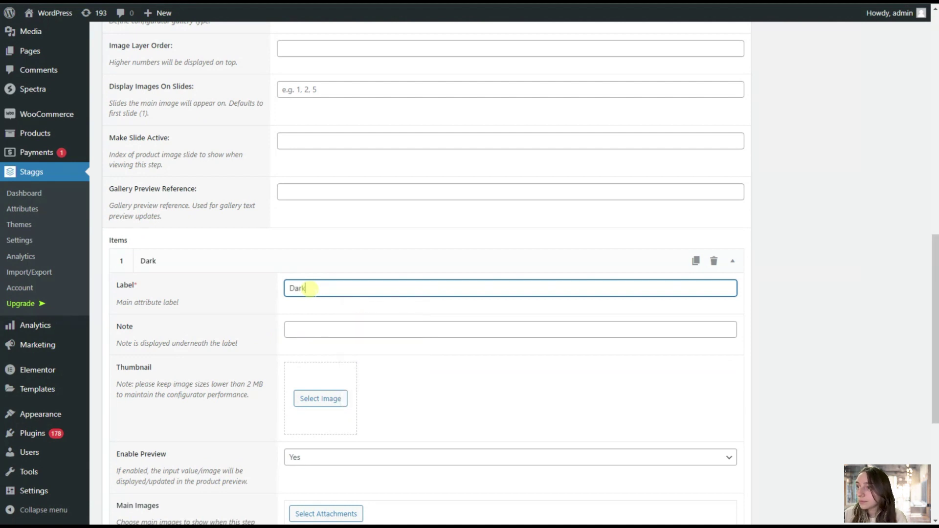
scroll(296, 308, "down", 4)
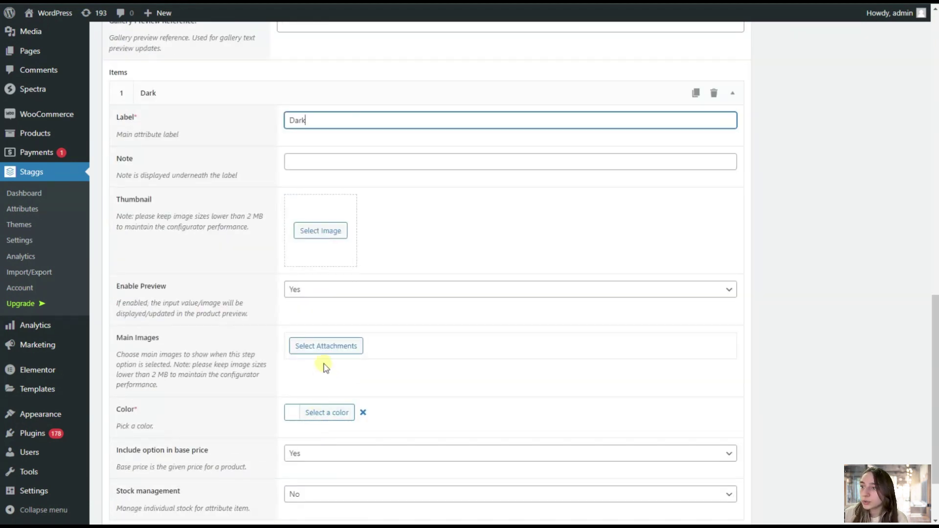
left_click(326, 347)
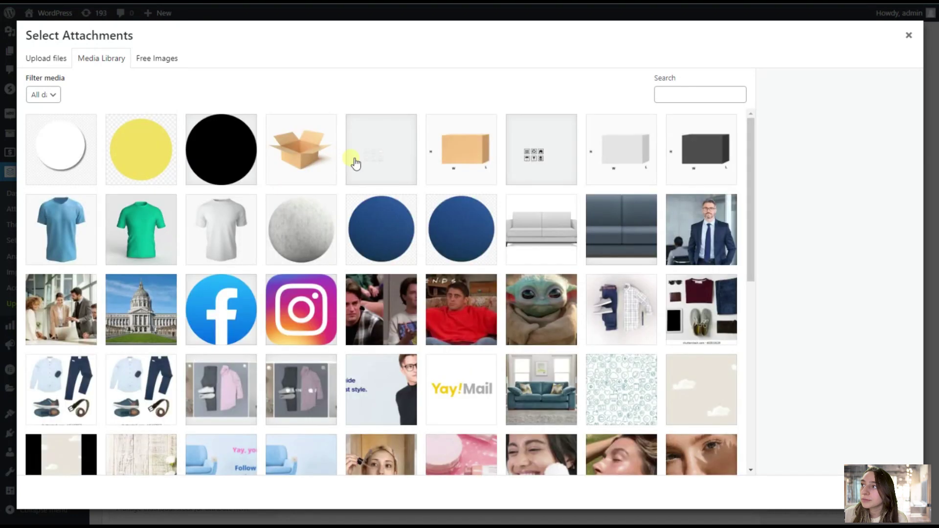
left_click(548, 167)
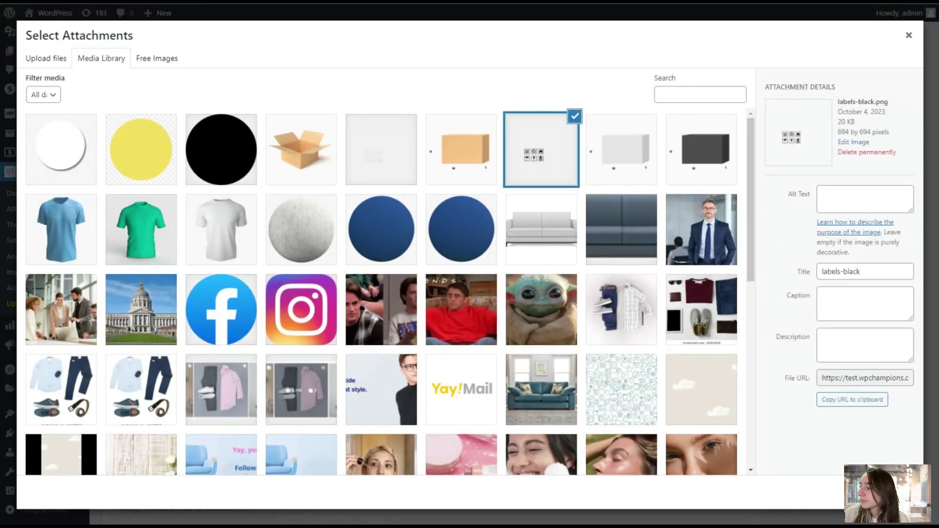
left_click(885, 492)
scroll(306, 341, "down", 2)
left_click(292, 333)
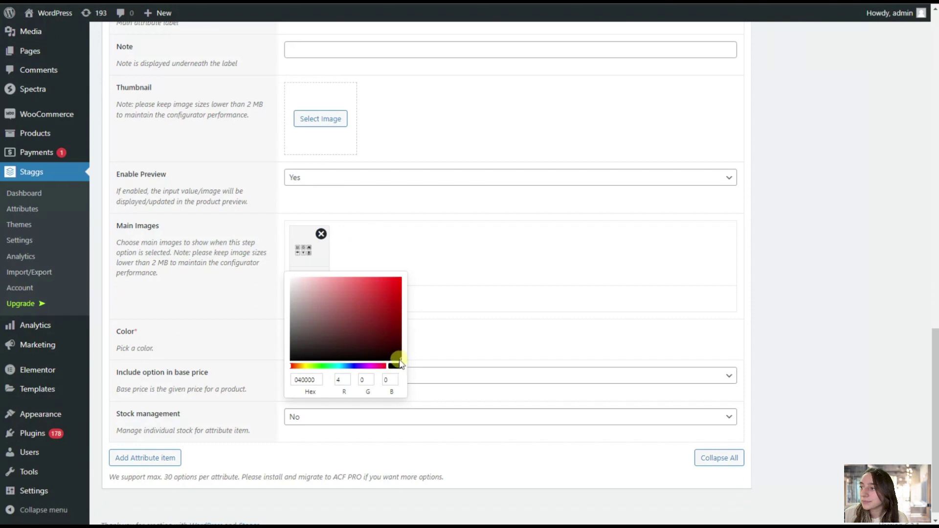
left_click(414, 352)
scroll(415, 352, "up", 15)
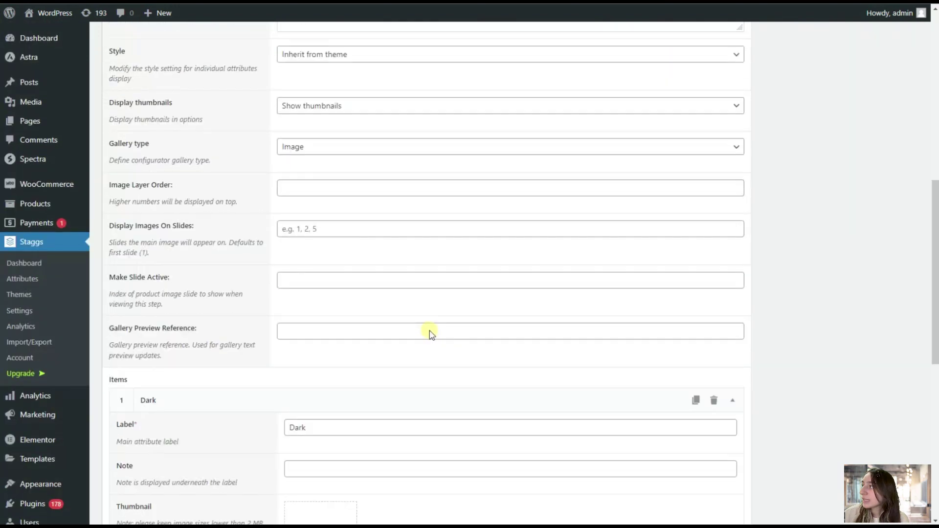
scroll(433, 337, "up", 2)
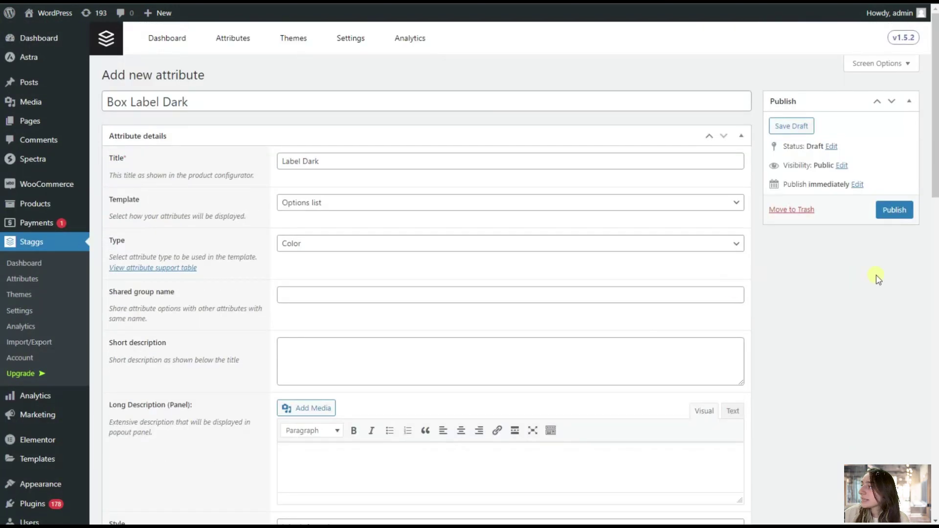
Publish Box Label Dark, then tick 'Enable Staggs Product Configurator' on the Box product.
left_click(898, 204)
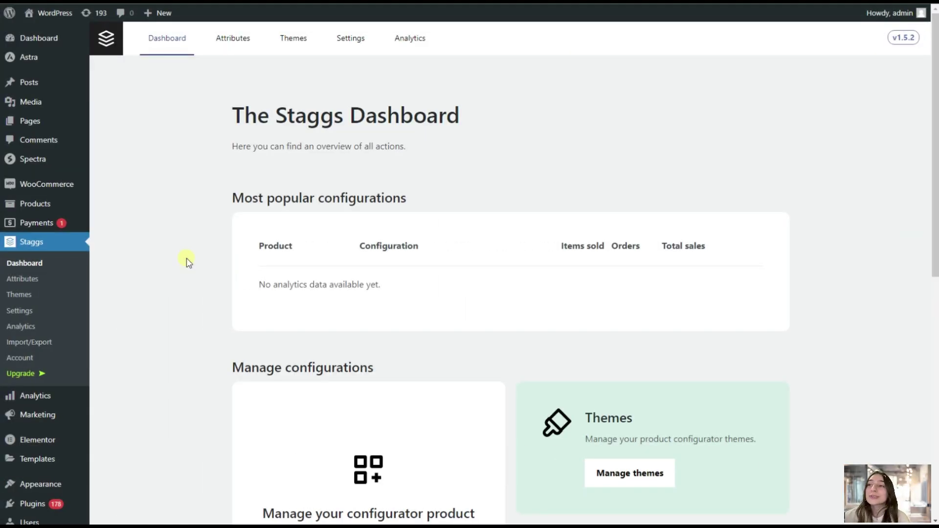
left_click(61, 203)
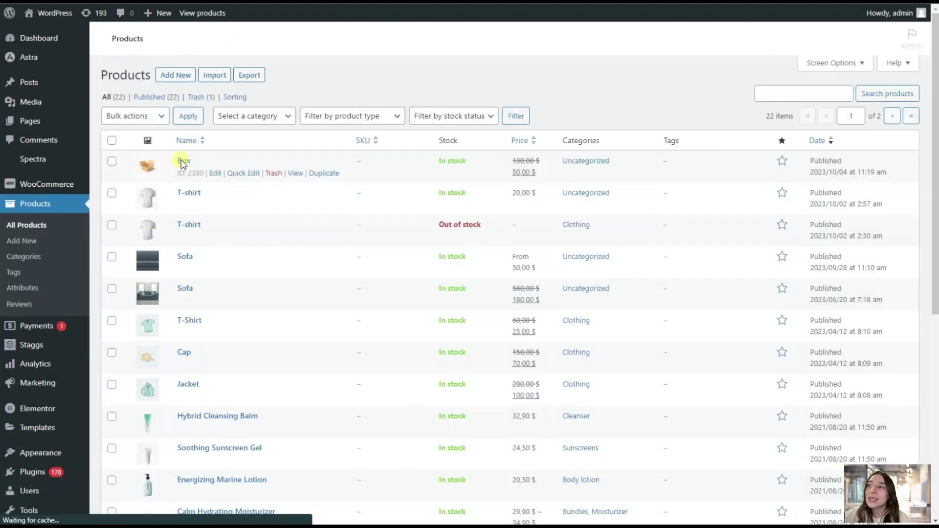
left_click(184, 162)
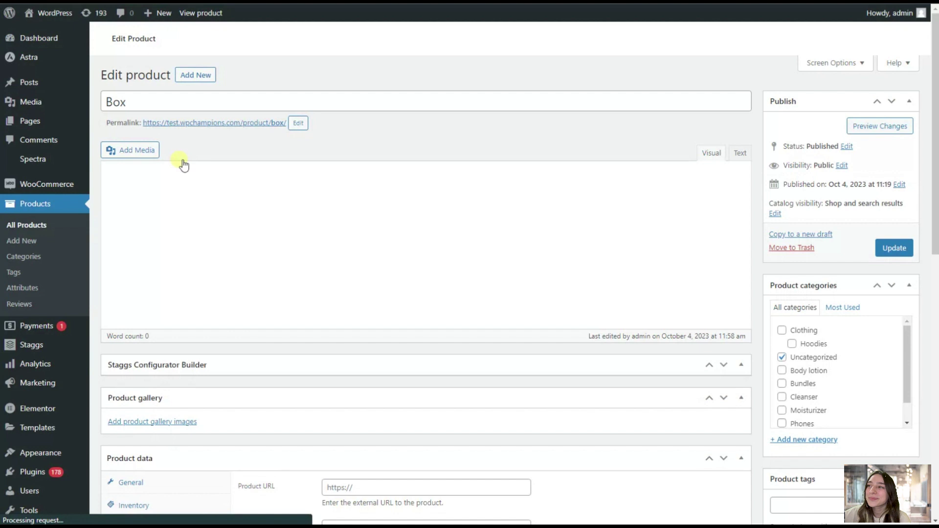
scroll(216, 199, "down", 6)
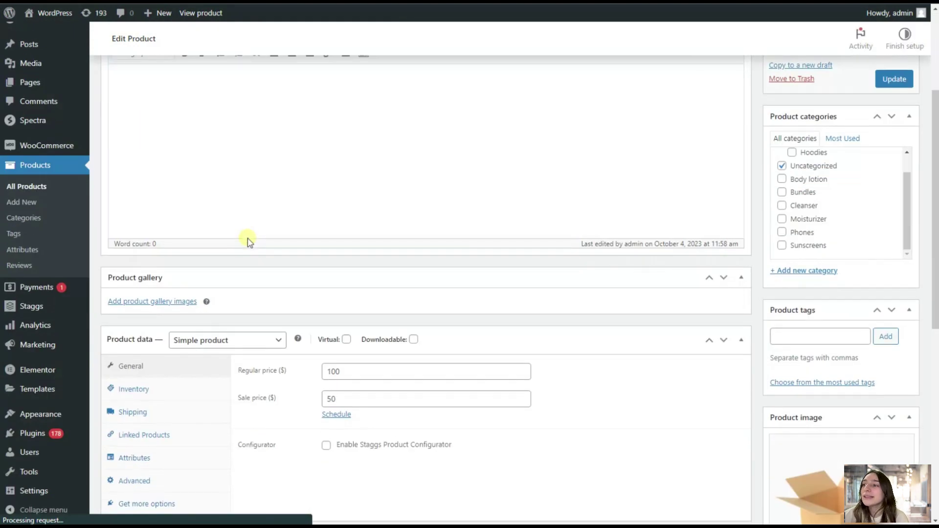
scroll(250, 244, "down", 1)
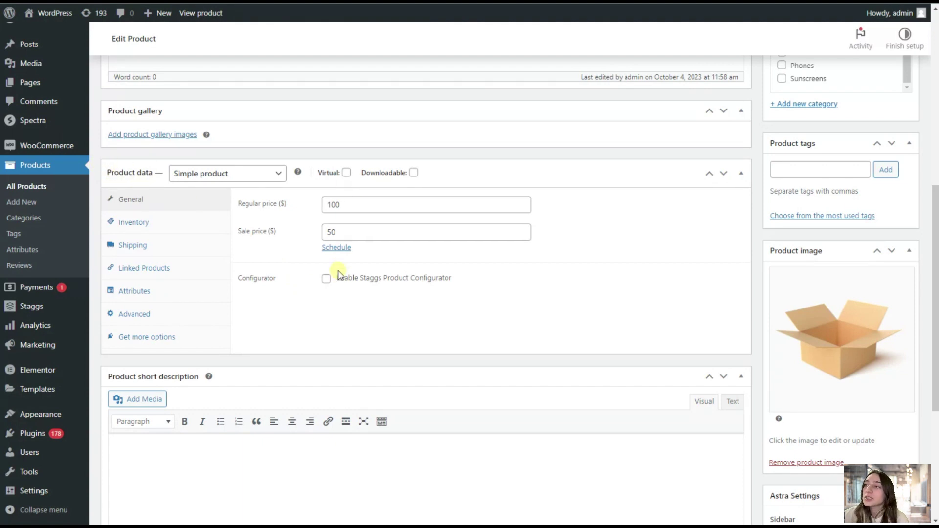
left_click(324, 278)
Add Box Color and Box Dimensions as the first two configurator attributes.
scroll(312, 293, "up", 2)
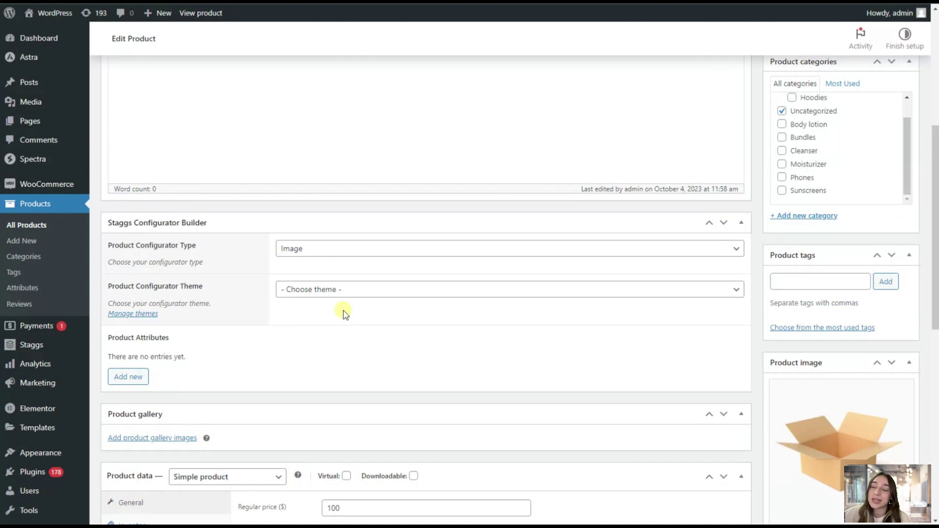
scroll(274, 308, "down", 1)
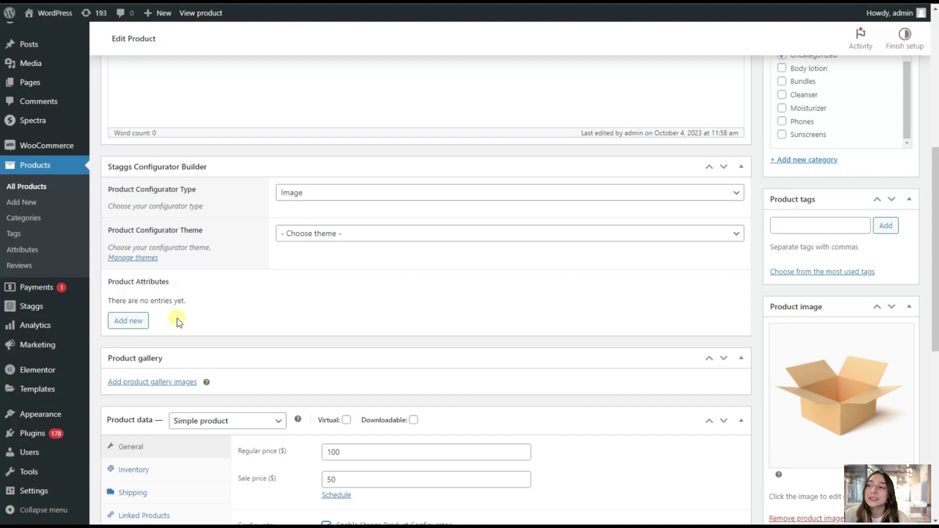
left_click(134, 330)
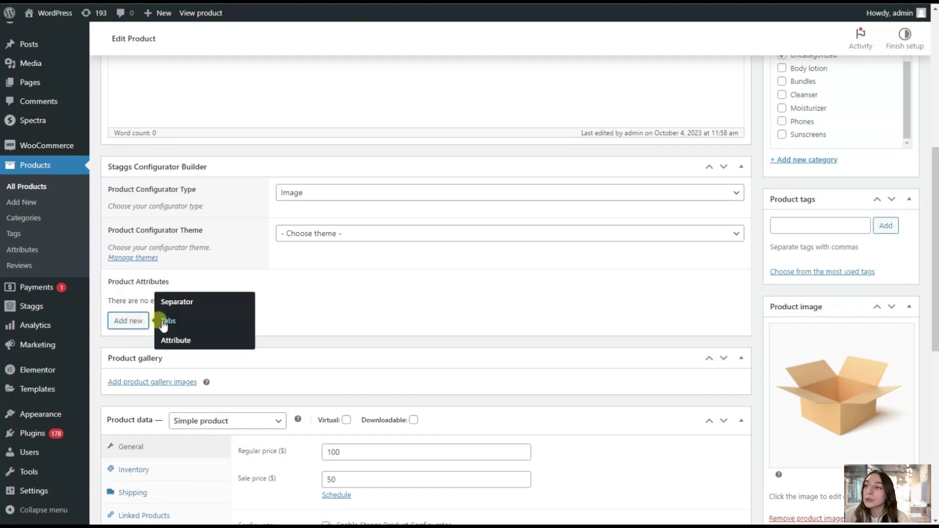
left_click(176, 341)
scroll(289, 340, "down", 1)
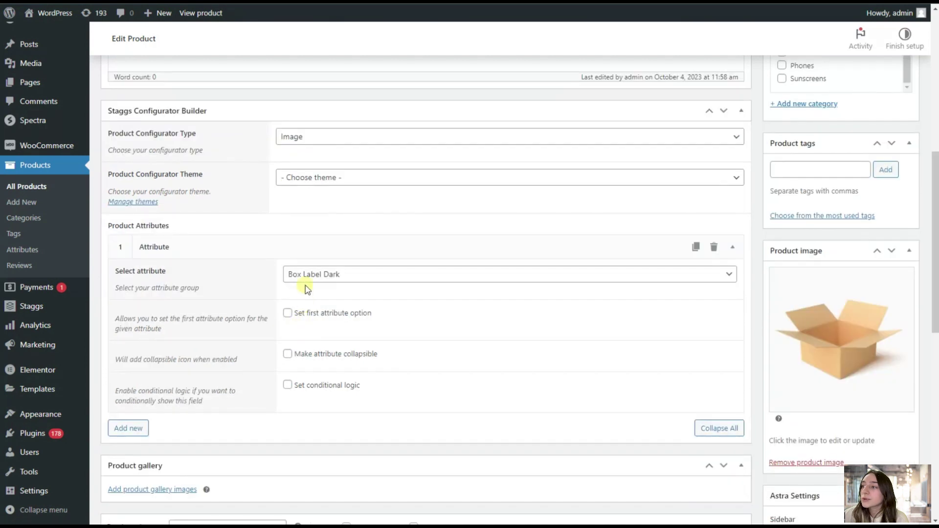
left_click(302, 278)
left_click(315, 320)
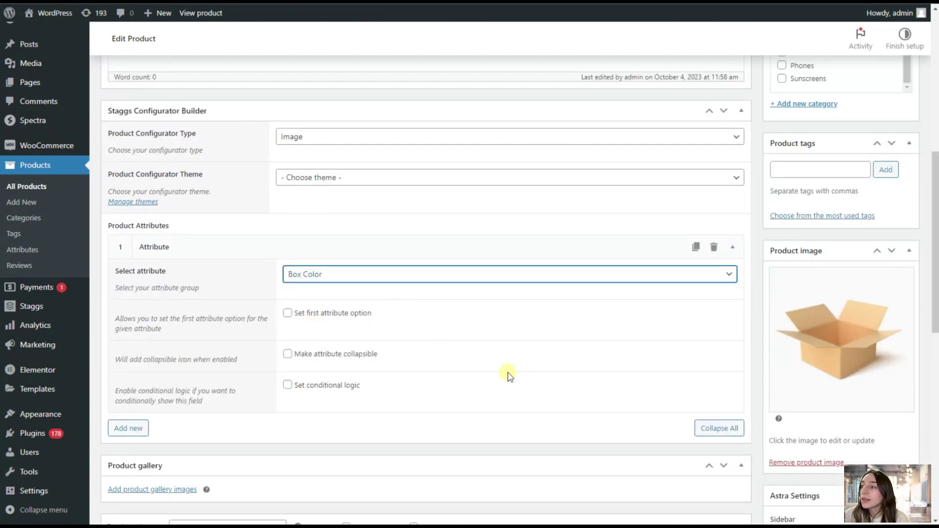
scroll(363, 388, "down", 2)
left_click(140, 318)
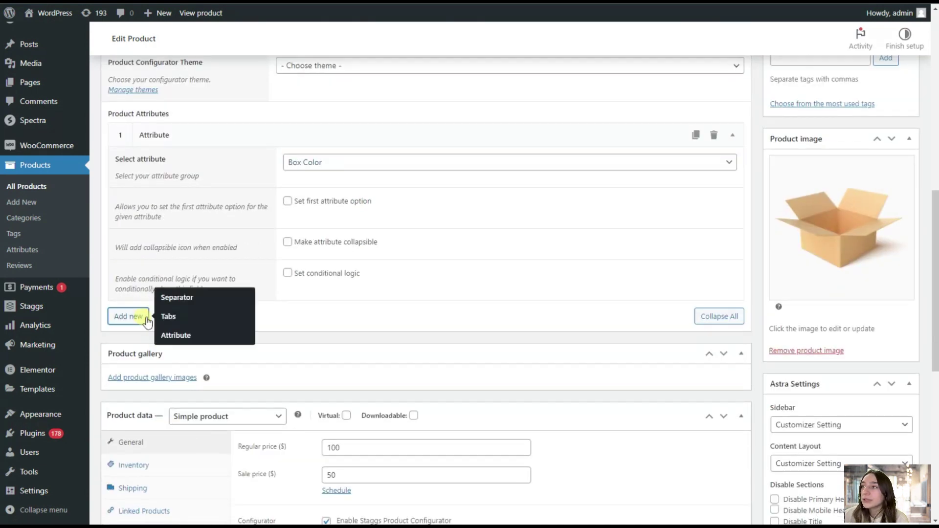
left_click(183, 338)
left_click(342, 350)
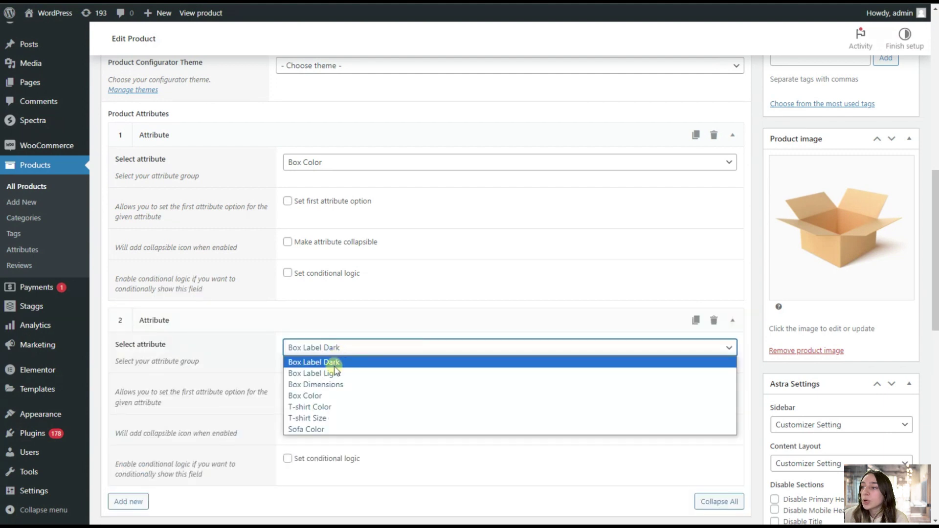
left_click(329, 383)
Add Box Label Light and Box Label Dark as the third and fourth attributes.
scroll(313, 377, "down", 3)
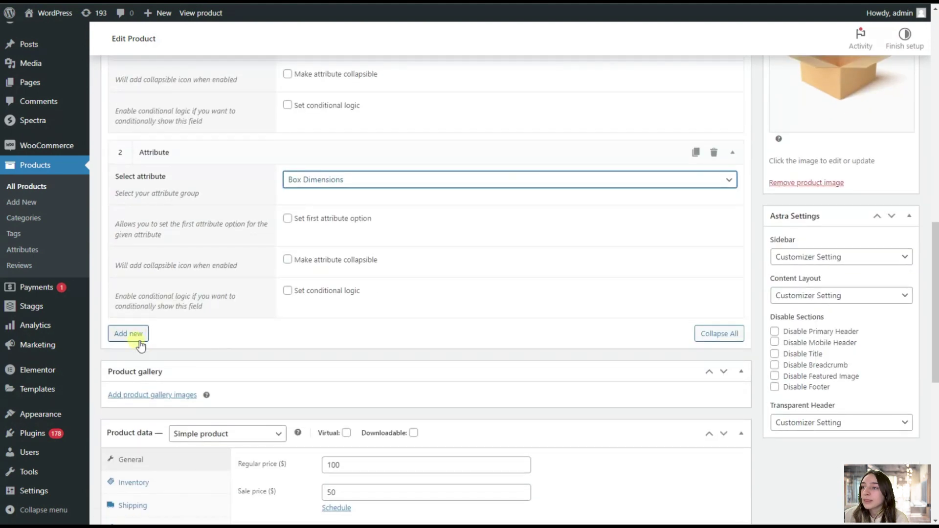
left_click(127, 334)
left_click(180, 351)
left_click(299, 365)
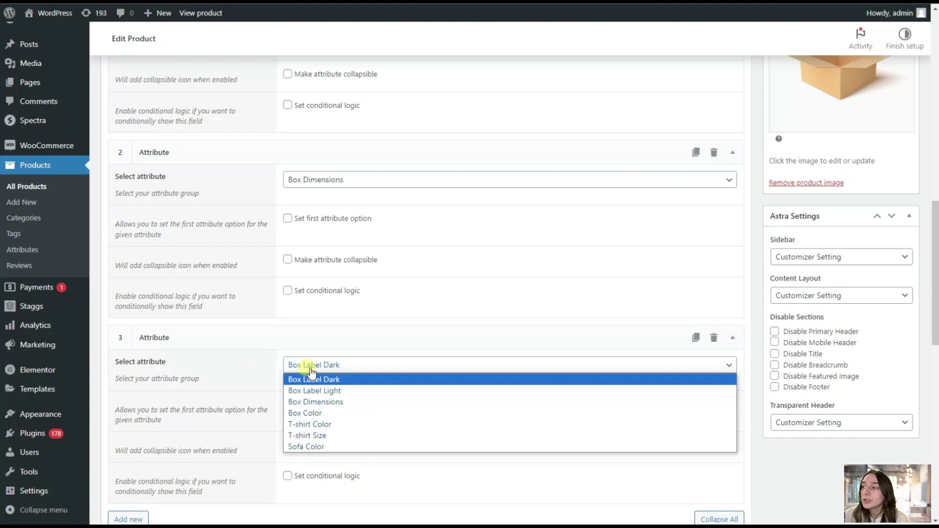
left_click(336, 391)
scroll(303, 317, "down", 2)
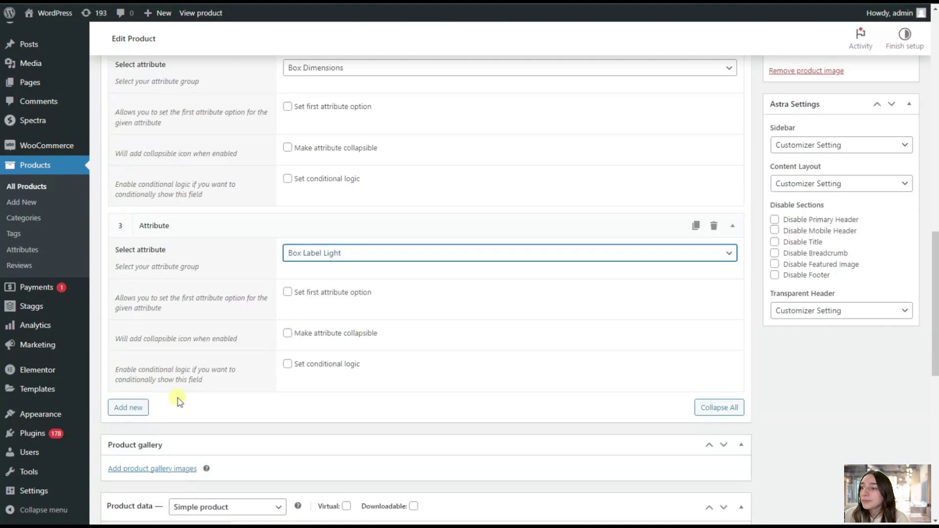
left_click(142, 411)
left_click(171, 425)
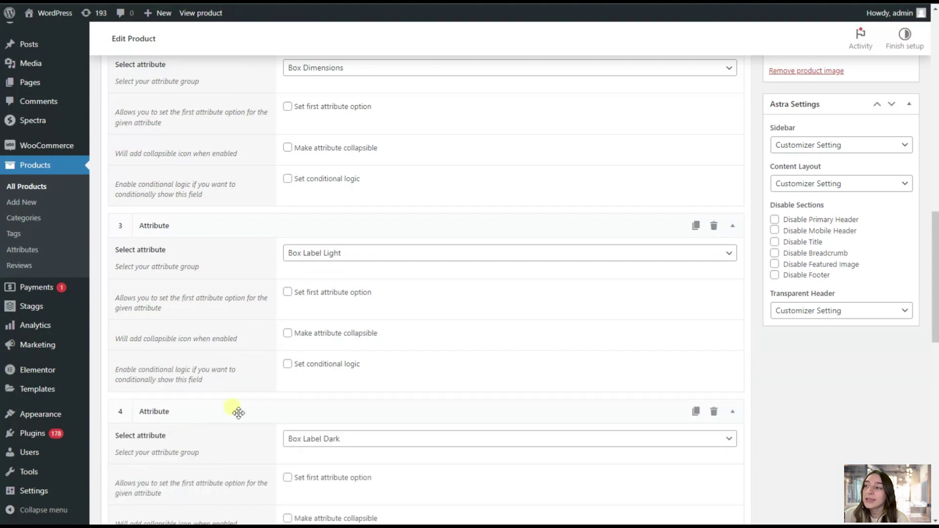
left_click(327, 444)
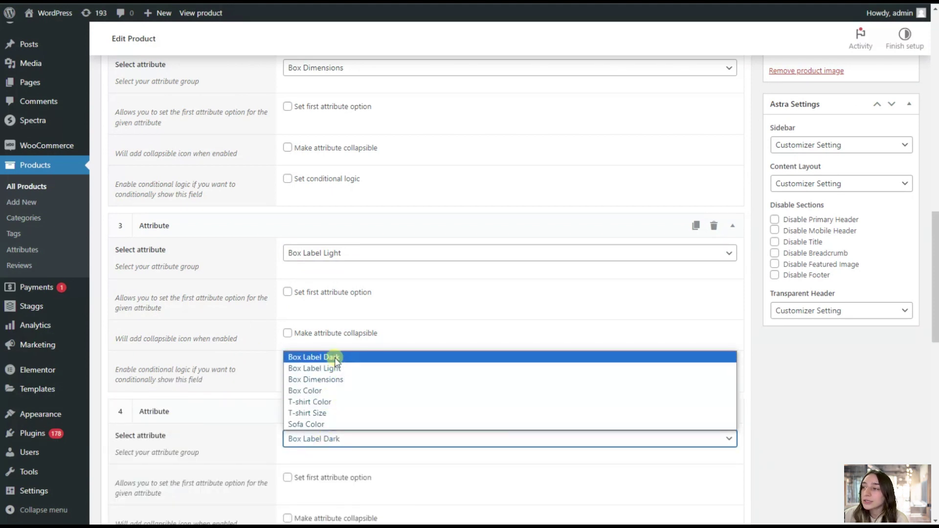
left_click(336, 358)
scroll(356, 394, "down", 1)
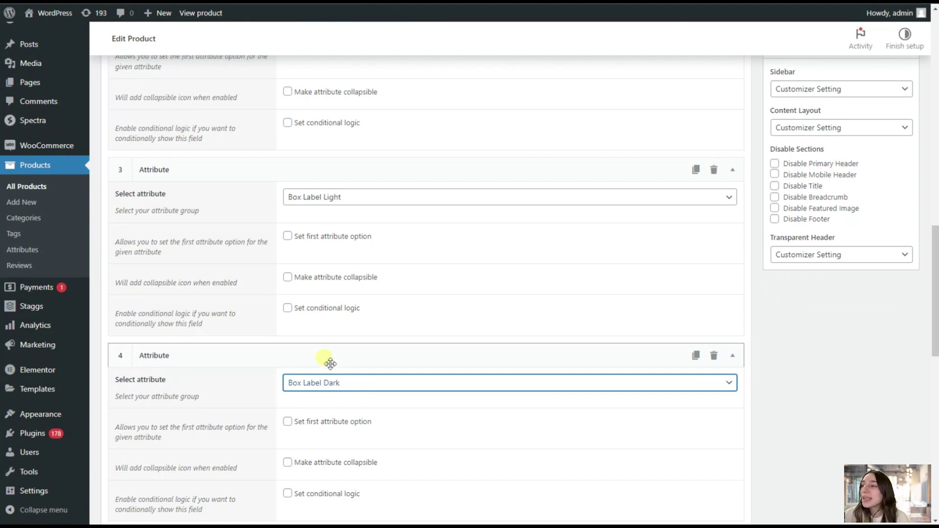
Turn on conditional logic for Box Label Light with rule Box Label Light equals Light.
scroll(343, 302, "up", 1)
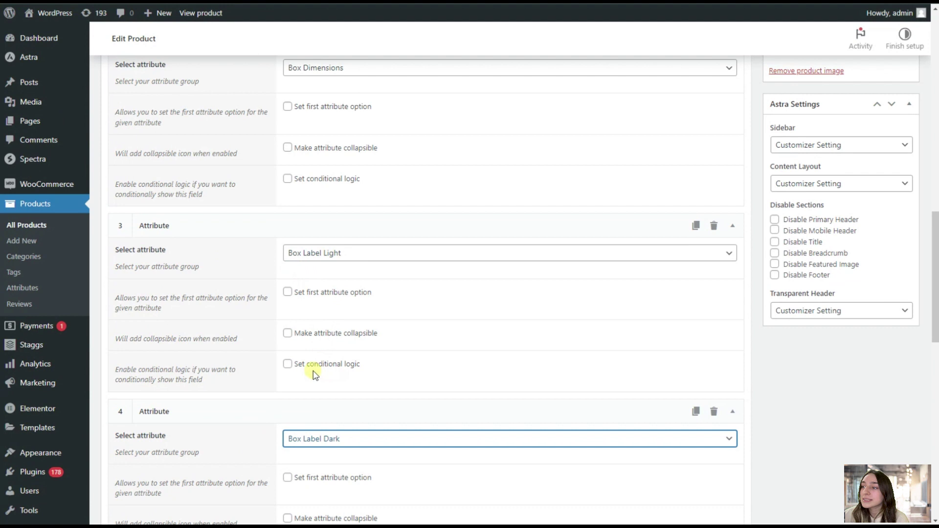
left_click(288, 365)
scroll(298, 374, "down", 1)
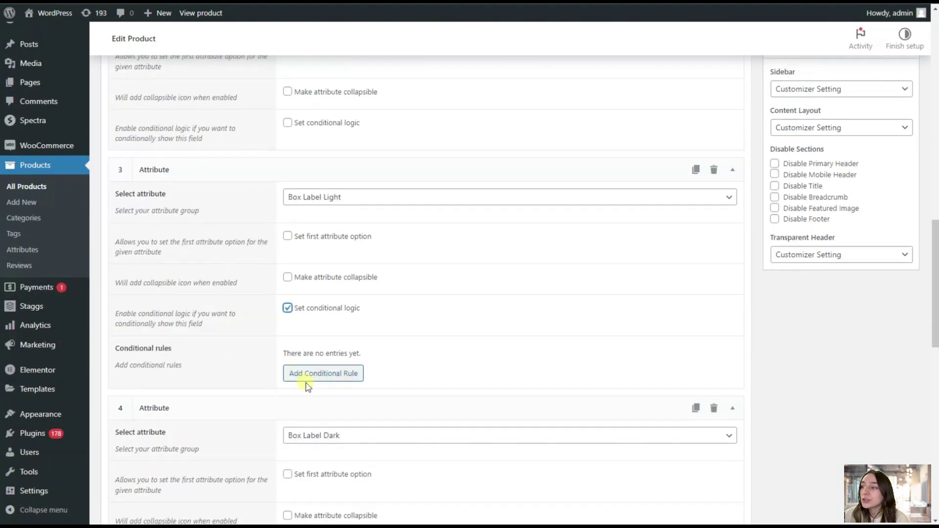
left_click(335, 382)
scroll(330, 364, "down", 1)
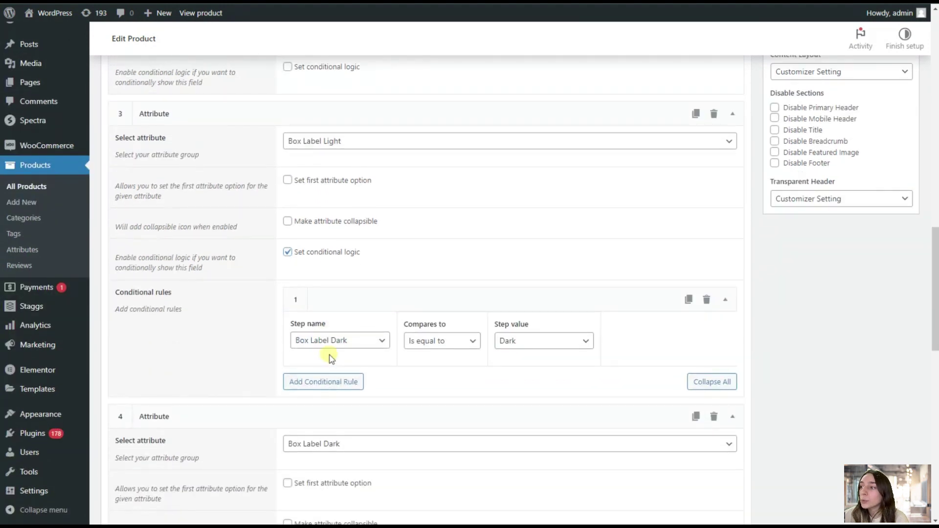
left_click(353, 343)
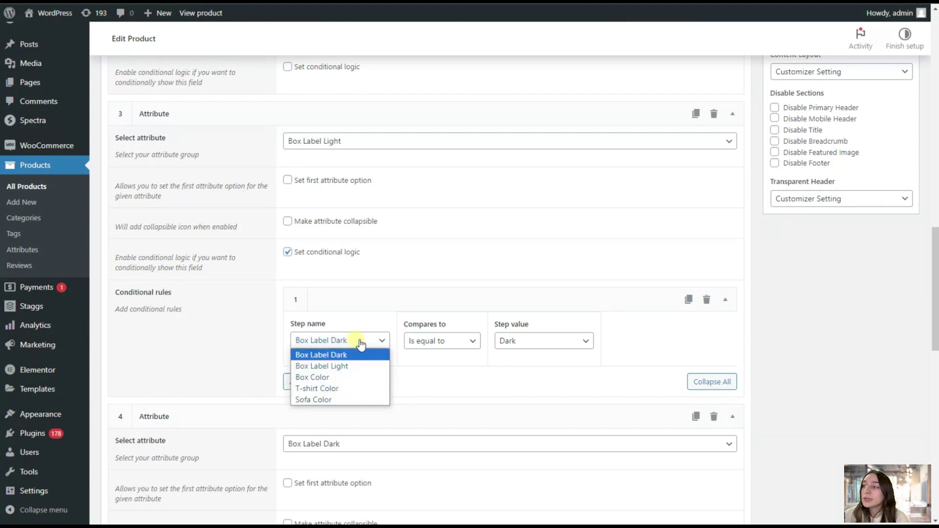
left_click(360, 365)
left_click(509, 341)
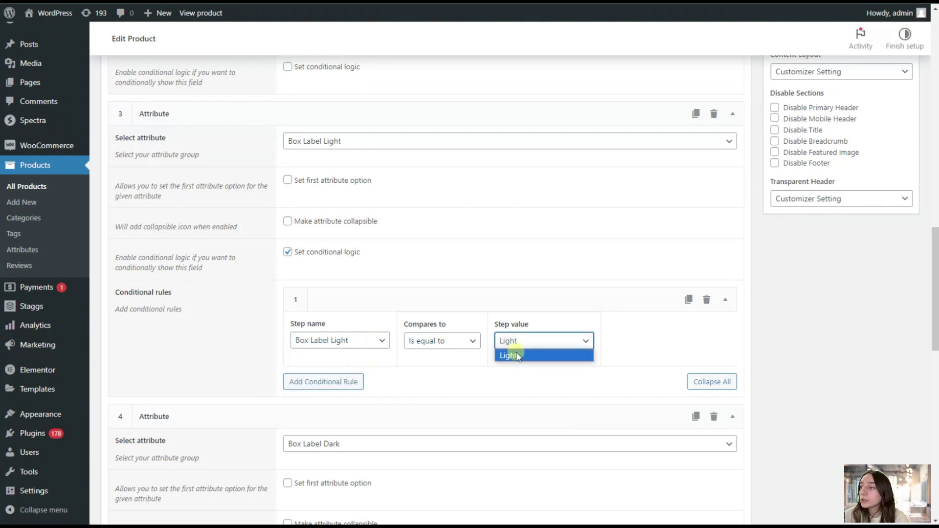
left_click(516, 353)
Add an AND rule requiring Box Color to equal Black.
left_click(303, 384)
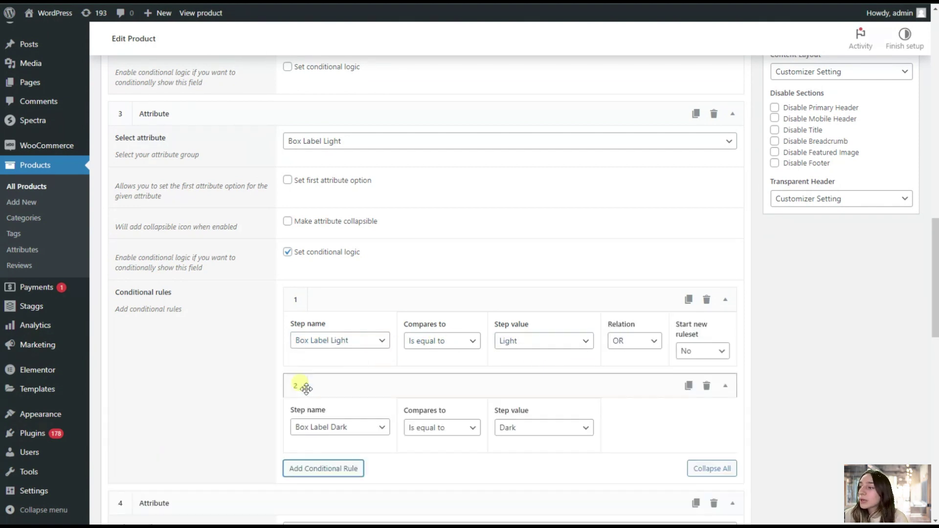
left_click(642, 345)
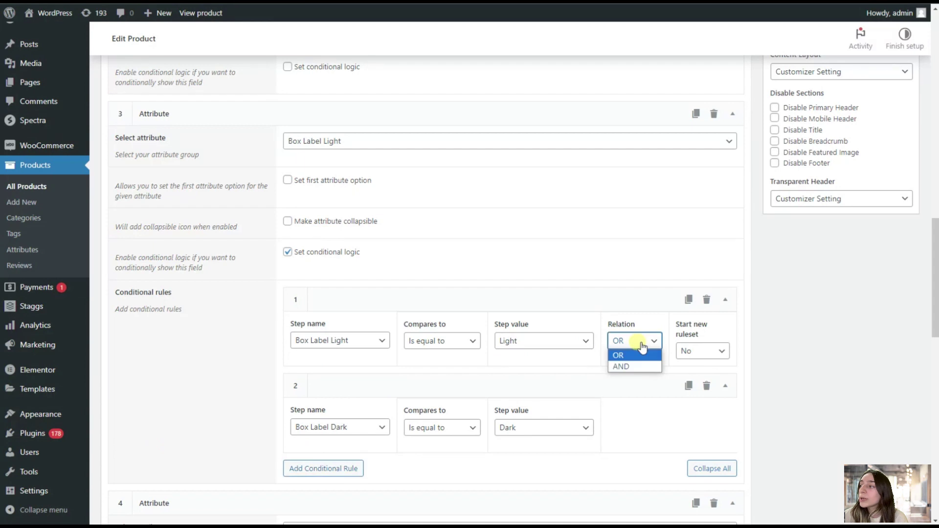
left_click(634, 367)
scroll(377, 381, "down", 1)
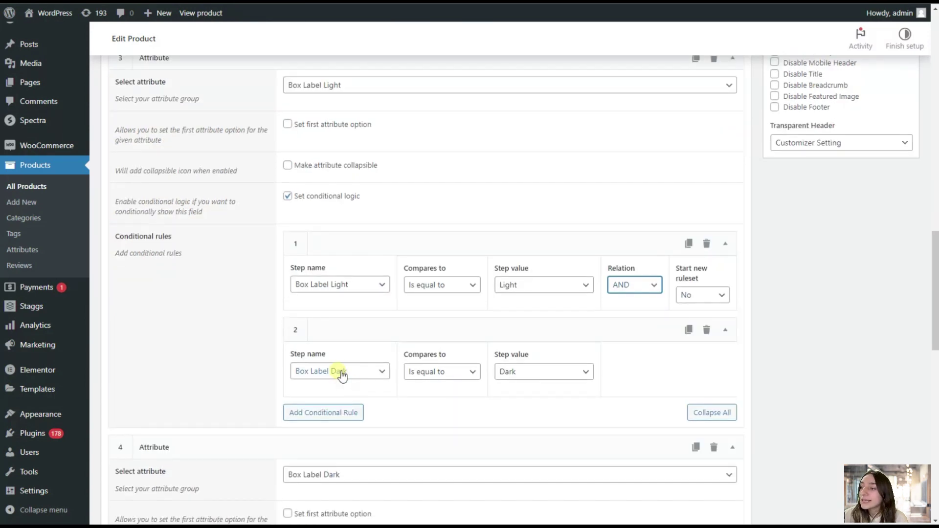
left_click(342, 376)
left_click(338, 408)
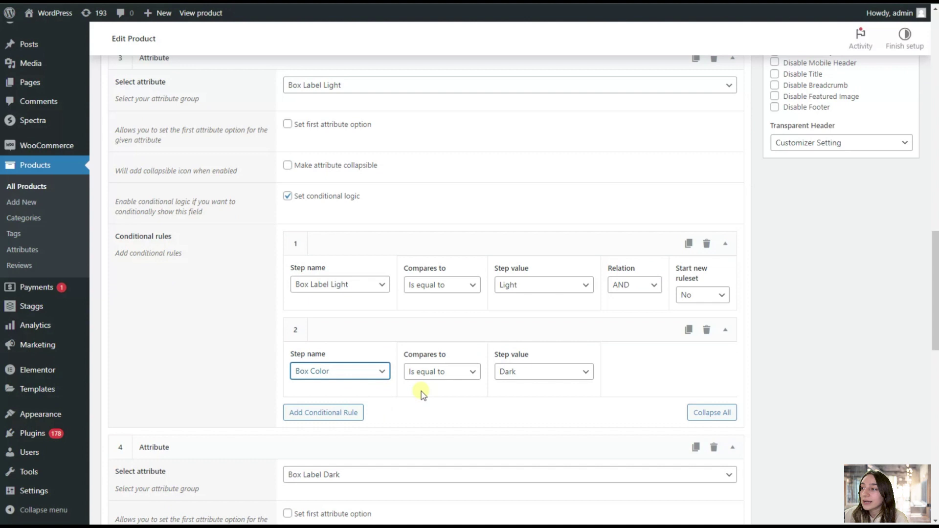
left_click(517, 373)
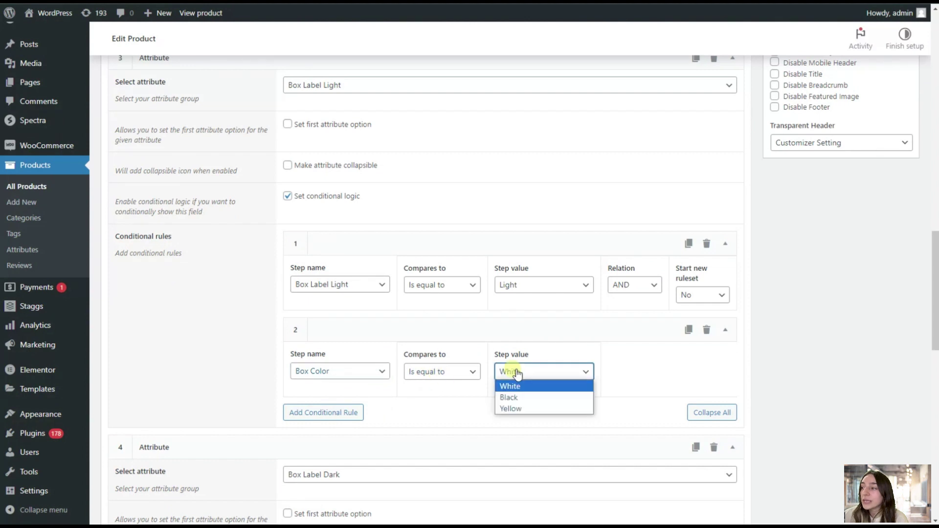
left_click(520, 398)
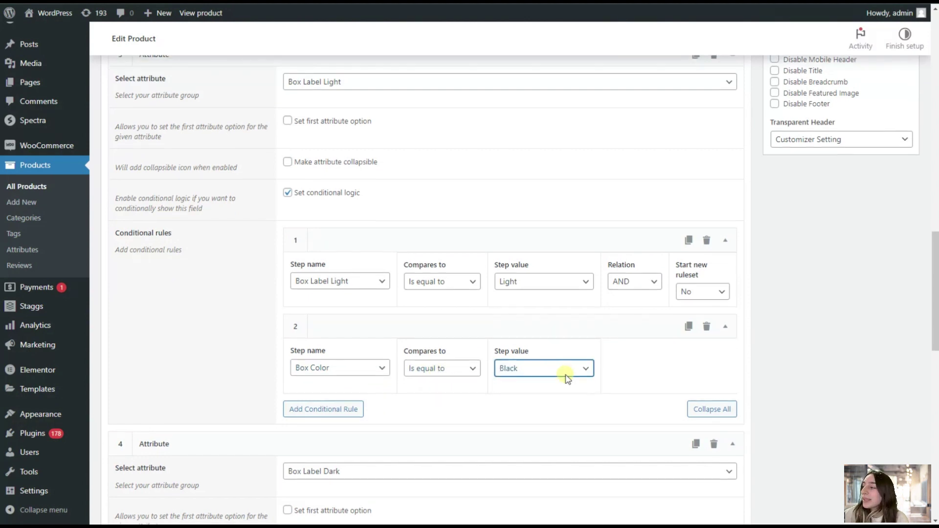
Make Box Label Dark conditional, with rule 1 requiring Box Label Dark equal to Dark.
scroll(411, 338, "down", 5)
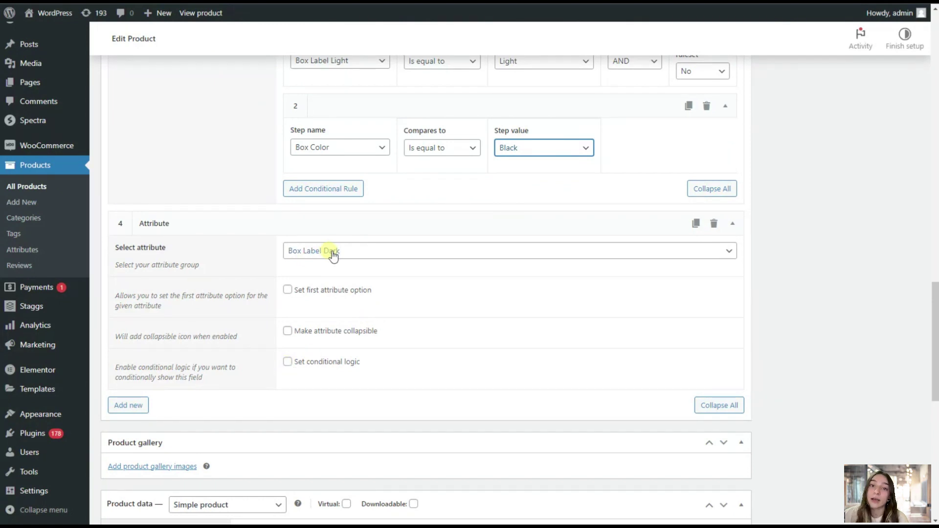
left_click(288, 362)
scroll(293, 376, "down", 1)
left_click(295, 374)
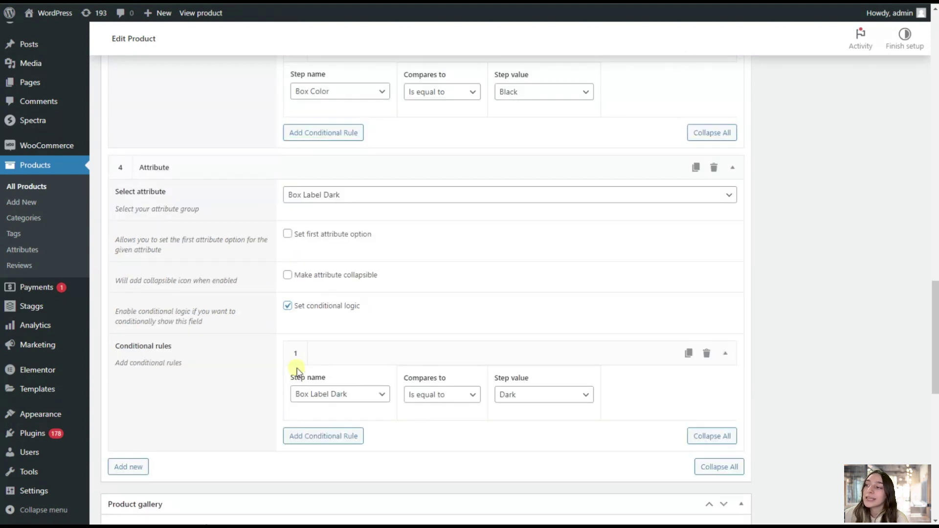
scroll(337, 389, "down", 3)
left_click(327, 282)
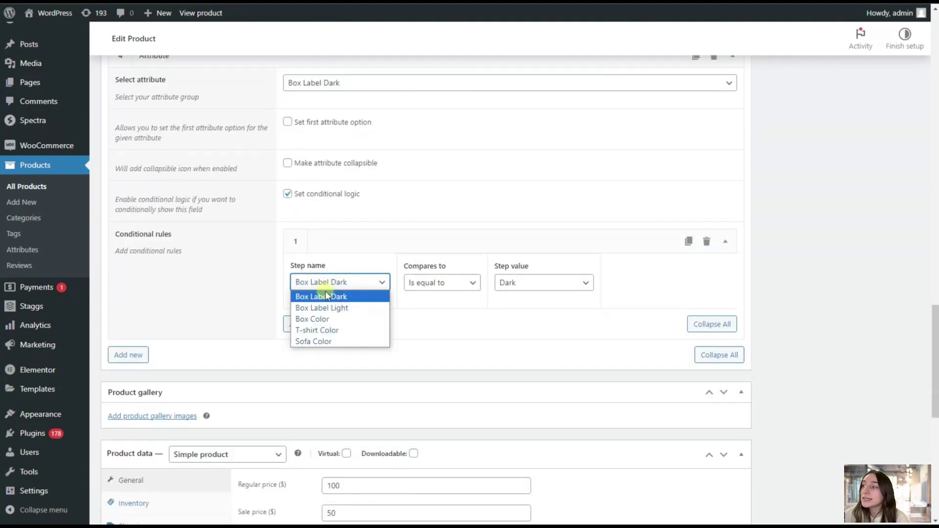
left_click(333, 297)
left_click(437, 286)
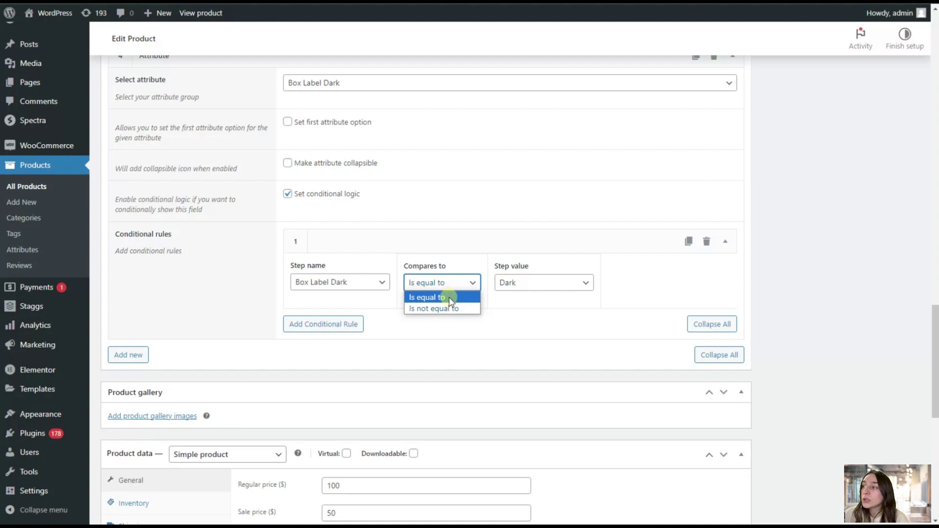
left_click(449, 297)
left_click(522, 282)
left_click(538, 294)
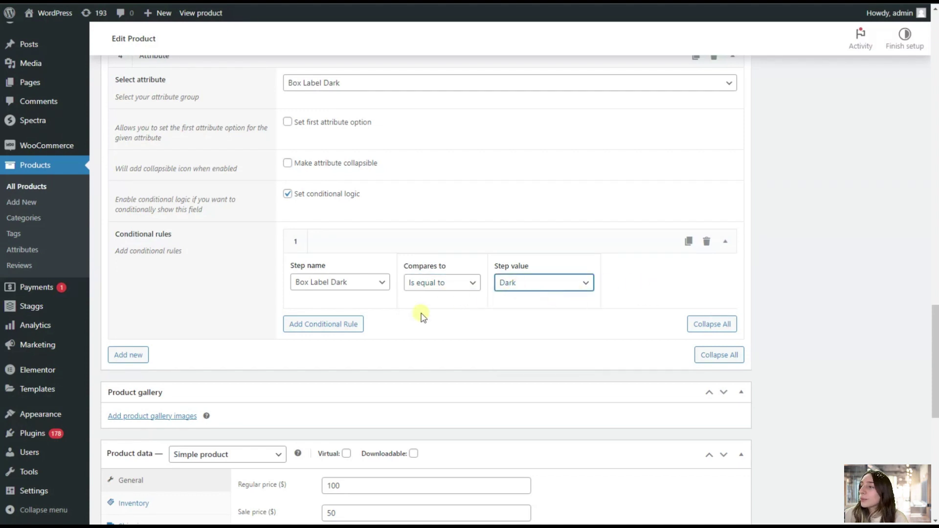
Add rule 2, joined with AND, requiring Box Color not equal to Black.
left_click(339, 324)
left_click(637, 282)
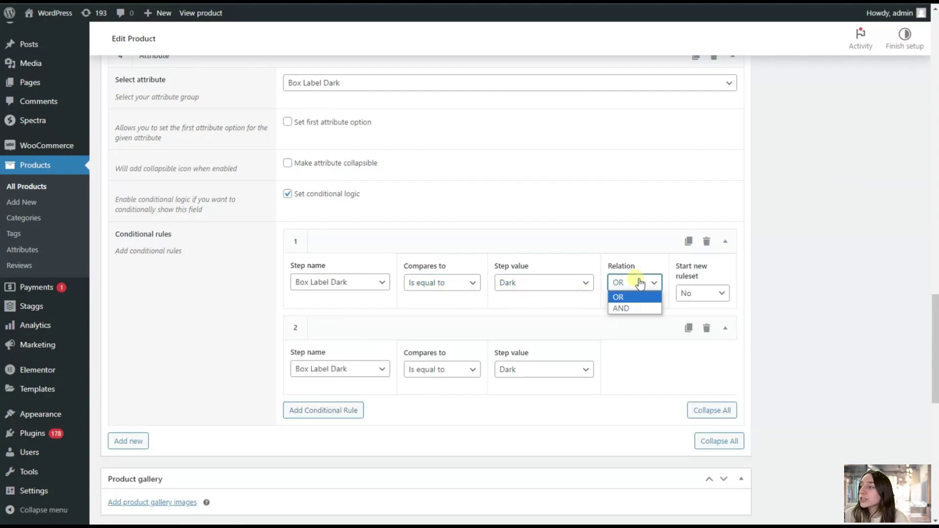
left_click(631, 308)
scroll(356, 342, "down", 1)
left_click(336, 313)
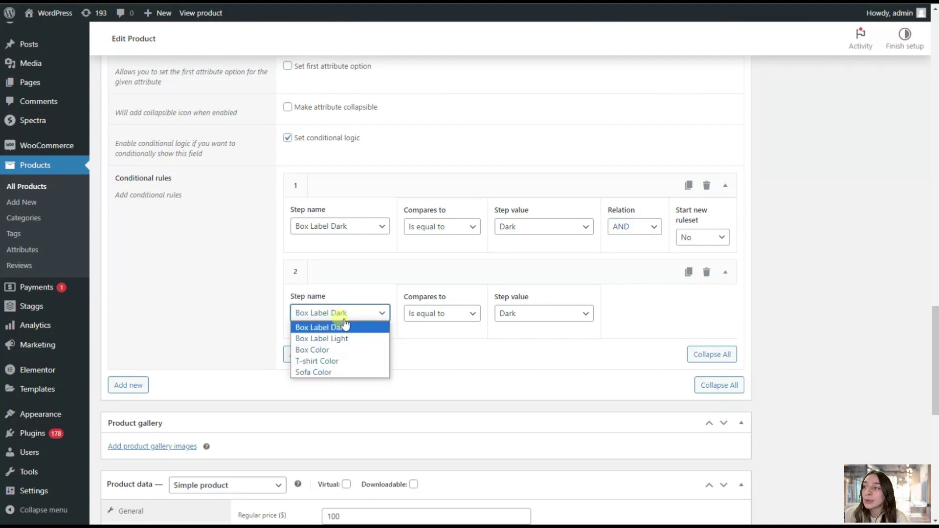
left_click(343, 349)
left_click(426, 314)
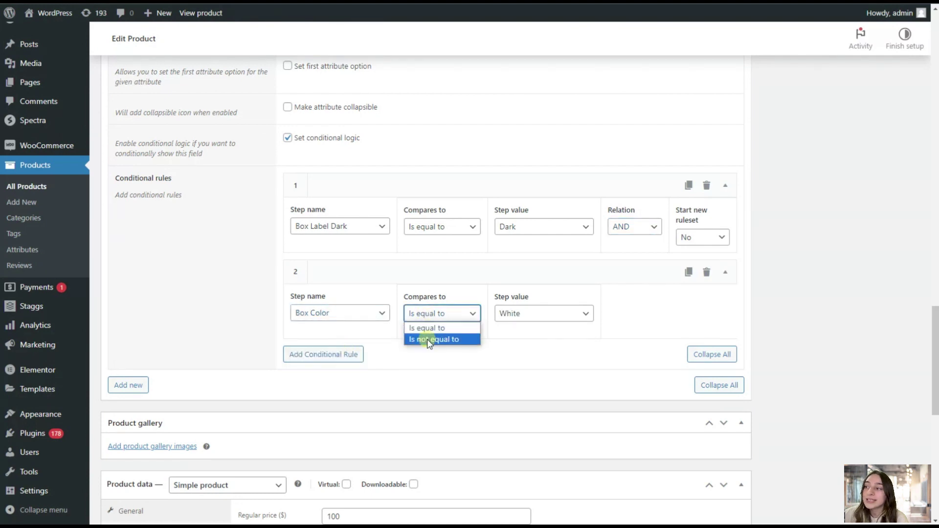
left_click(427, 339)
left_click(499, 317)
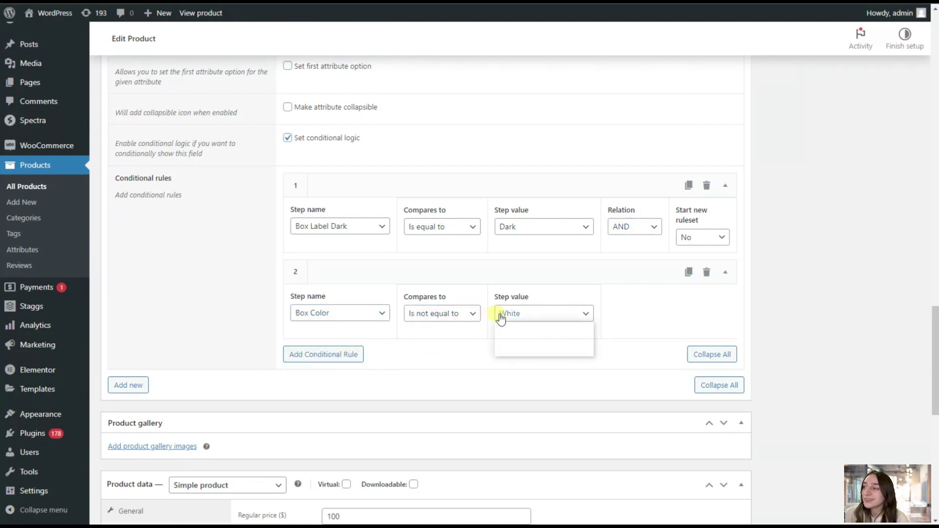
left_click(520, 336)
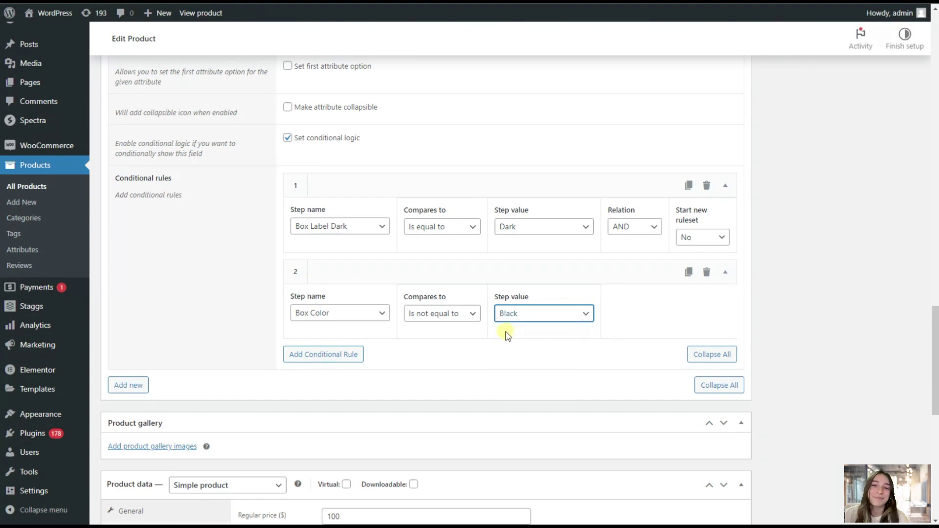
Update the Box product to save the new conditional rules.
scroll(537, 348, "up", 20)
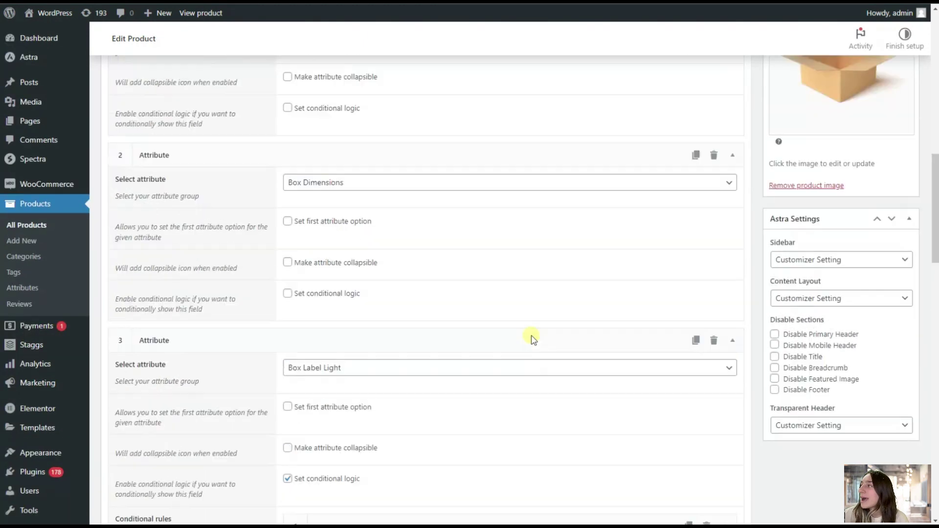
scroll(821, 210, "up", 10)
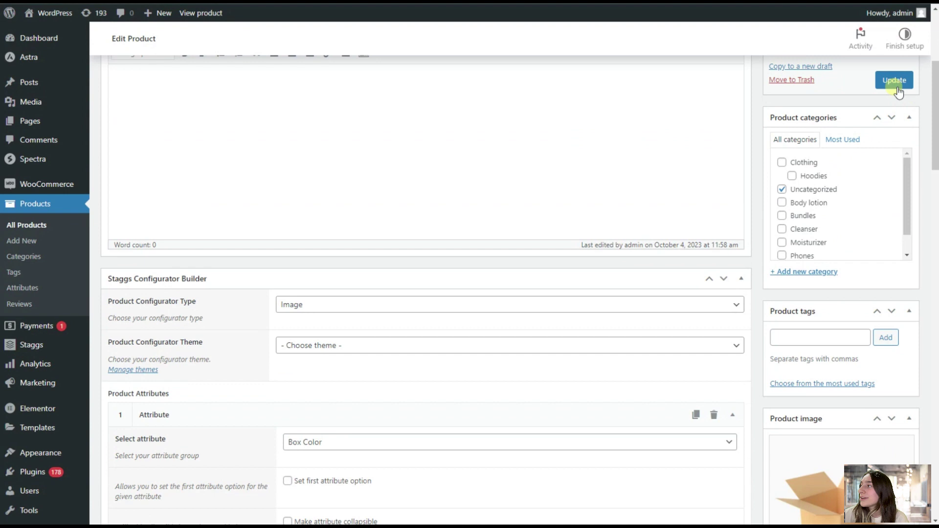
left_click(893, 79)
scroll(750, 223, "up", 2)
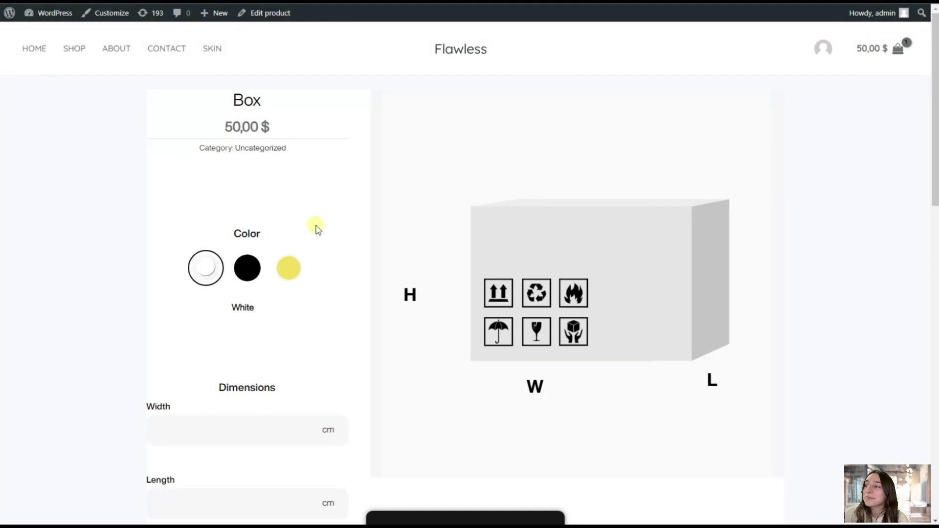
Try the Black and Yellow colour swatches and the box width and height fields.
scroll(373, 243, "down", 3)
scroll(268, 243, "up", 1)
scroll(271, 243, "down", 1)
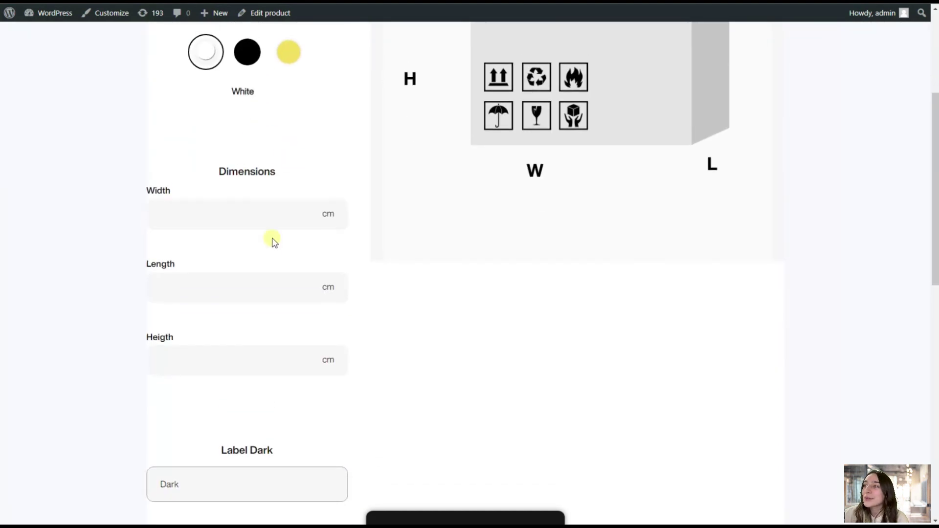
scroll(280, 156, "up", 2)
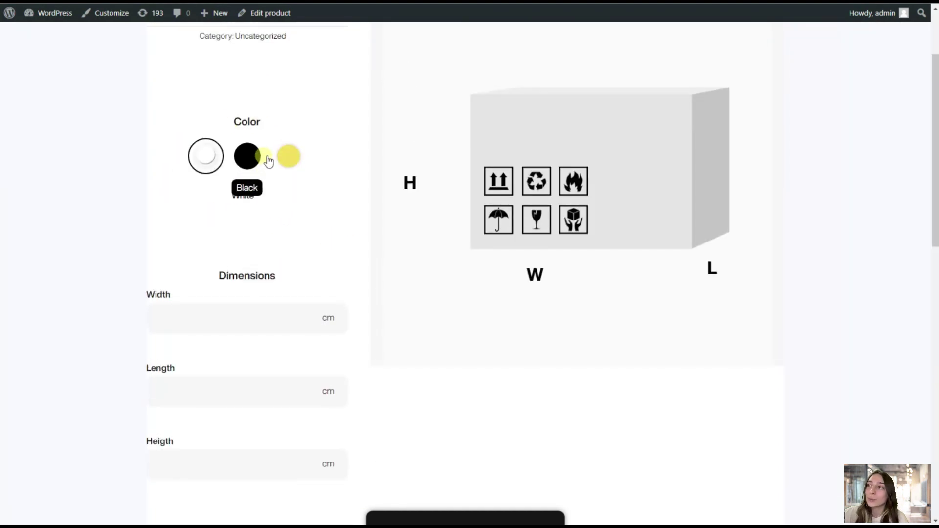
left_click(246, 157)
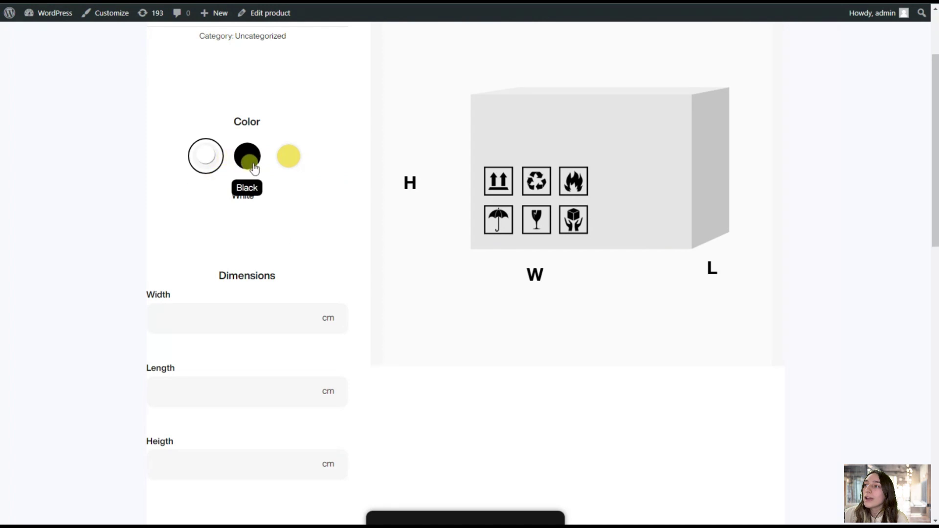
left_click(293, 157)
scroll(272, 191, "down", 2)
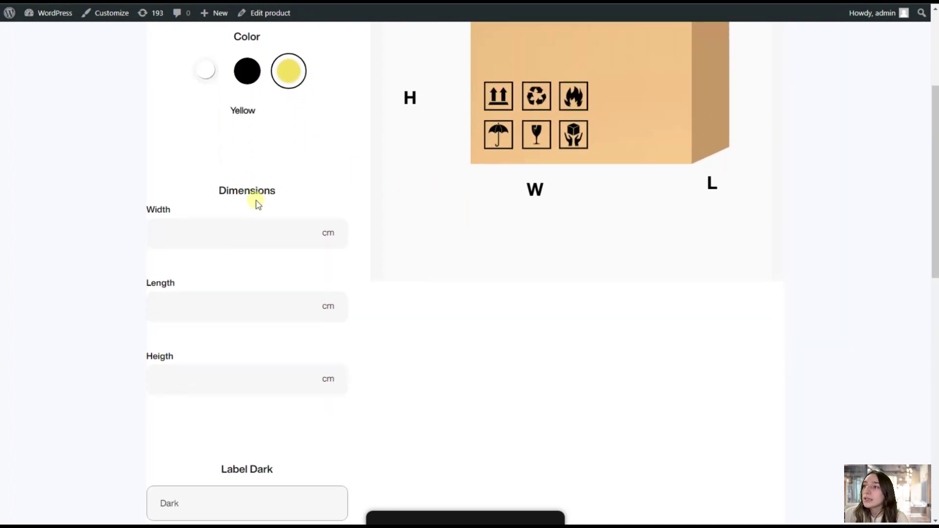
scroll(257, 204, "down", 1)
left_click(256, 201)
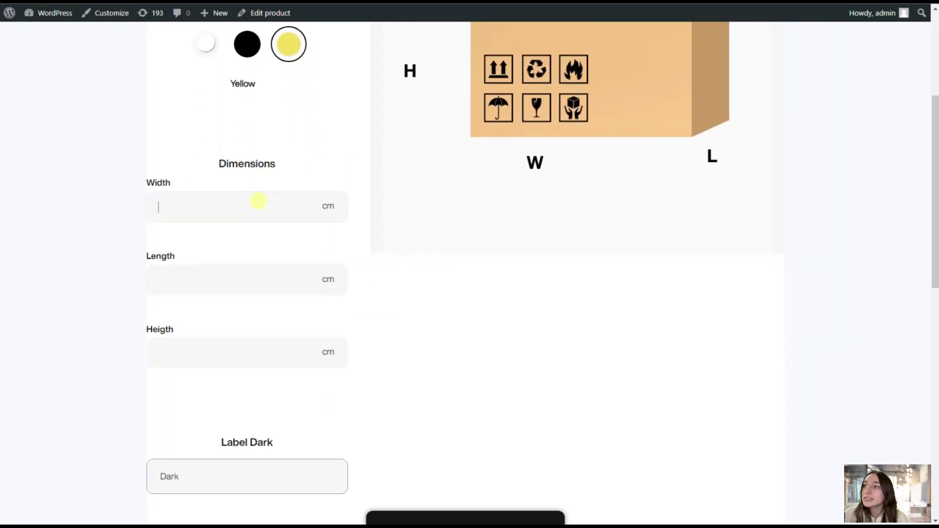
left_click(190, 340)
scroll(190, 224, "down", 2)
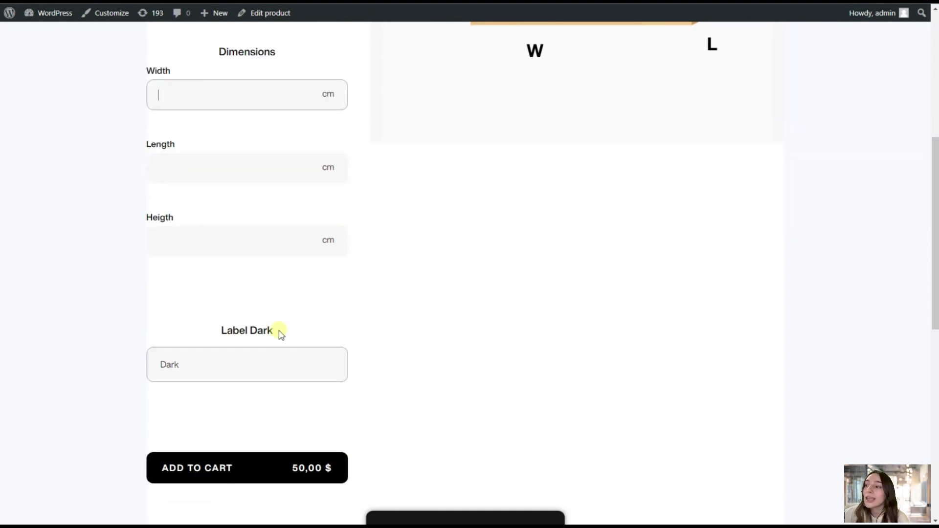
scroll(230, 335, "up", 5)
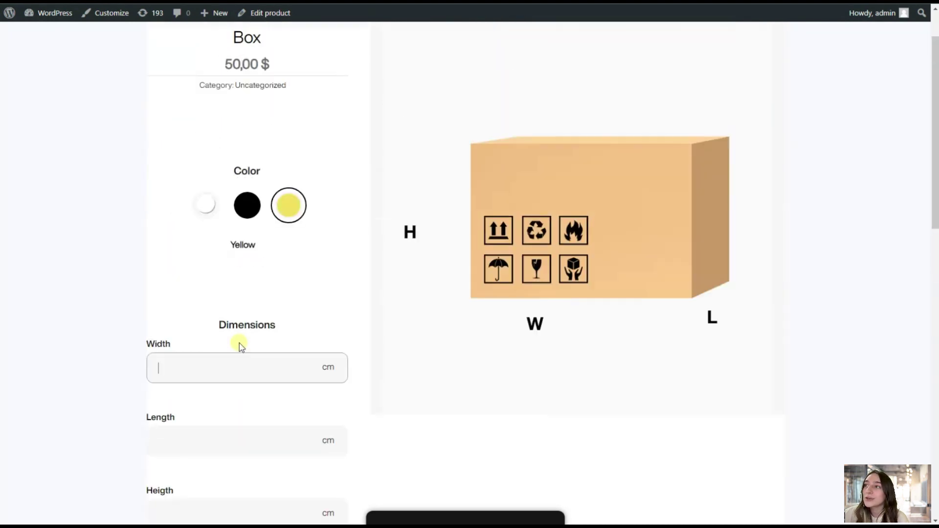
Switch the box to White, then to Black, and confirm Light Label replaces Label Dark.
left_click(204, 211)
scroll(342, 310, "down", 5)
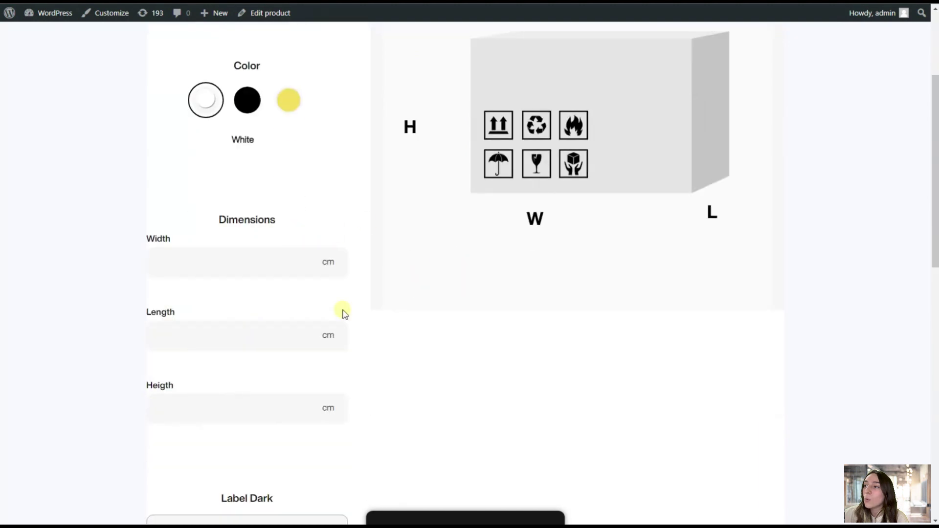
scroll(257, 330, "up", 3)
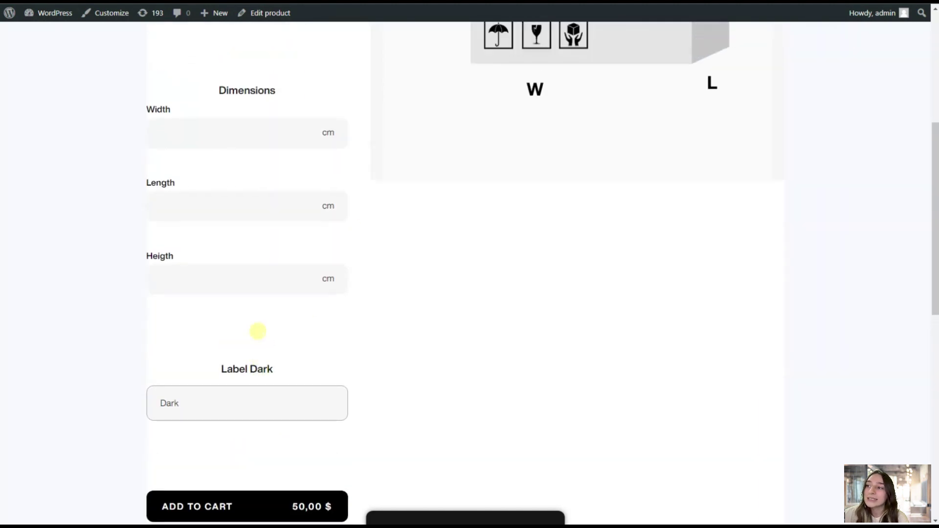
scroll(252, 348, "down", 2)
scroll(249, 340, "up", 2)
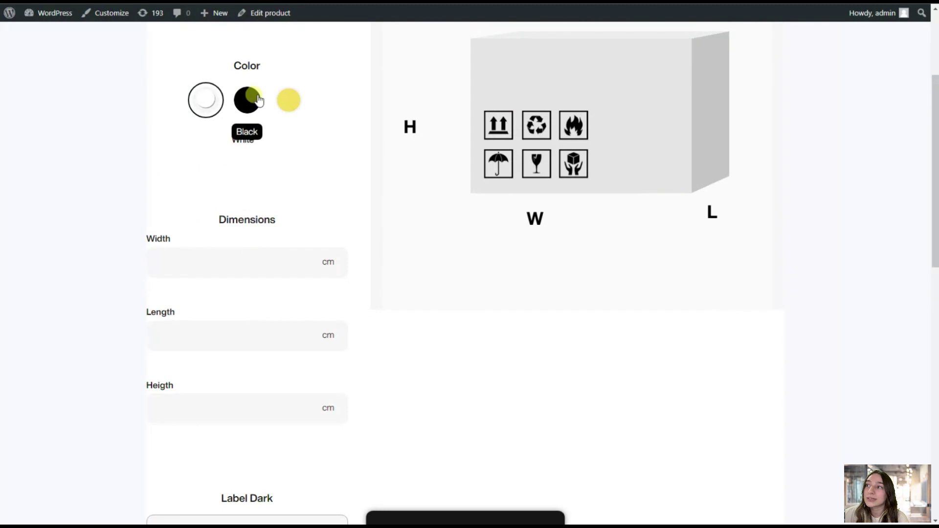
left_click(254, 104)
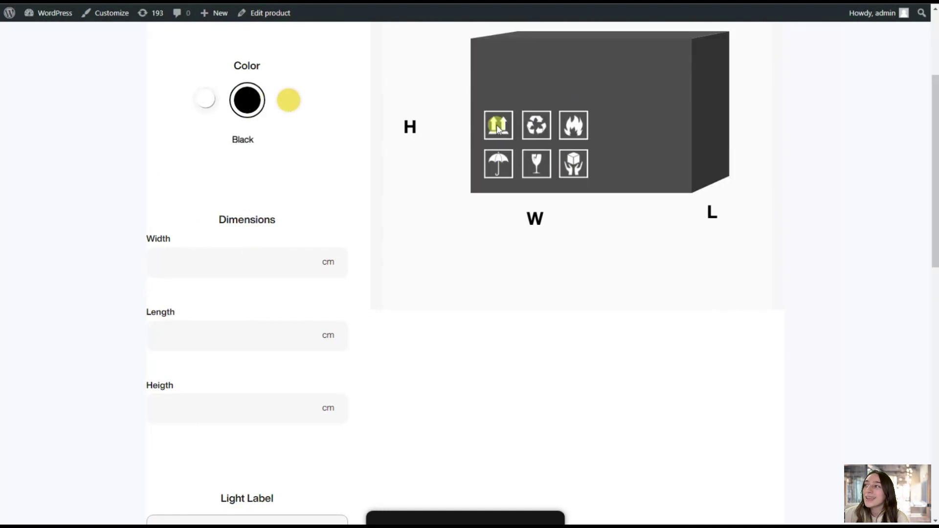
scroll(220, 348, "down", 2)
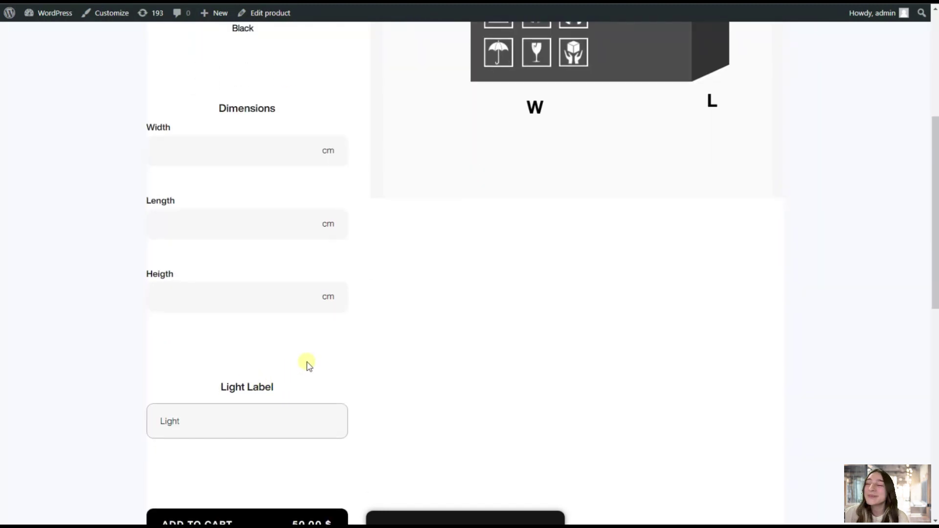
scroll(306, 354, "up", 5)
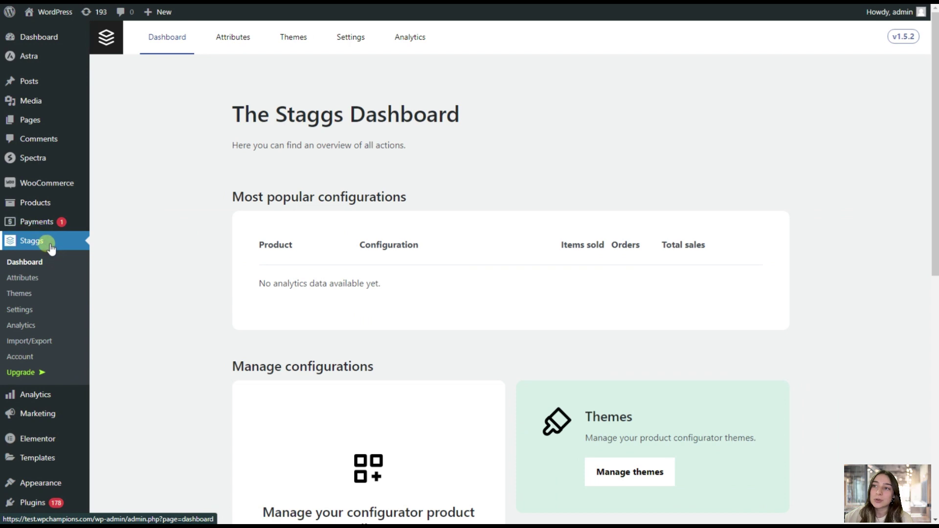
Start a new Staggs configurator theme from the themes list.
left_click(49, 298)
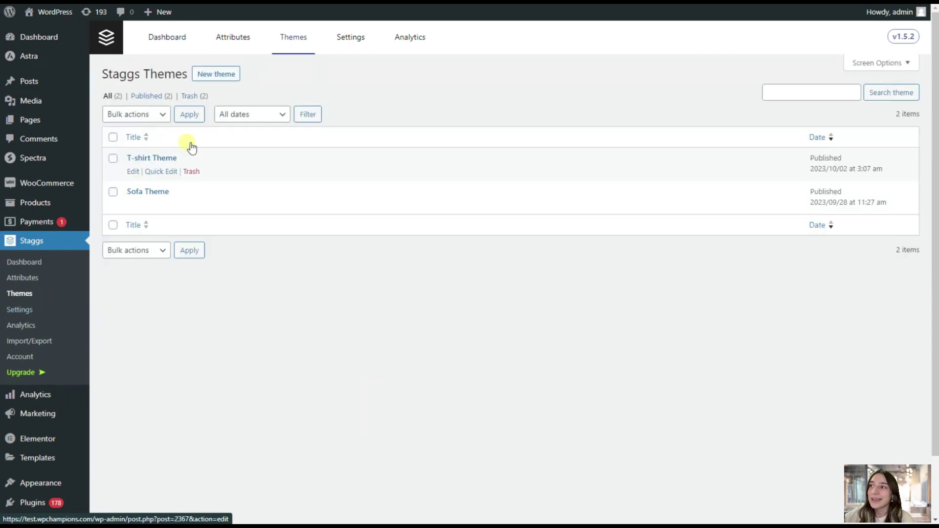
left_click(219, 78)
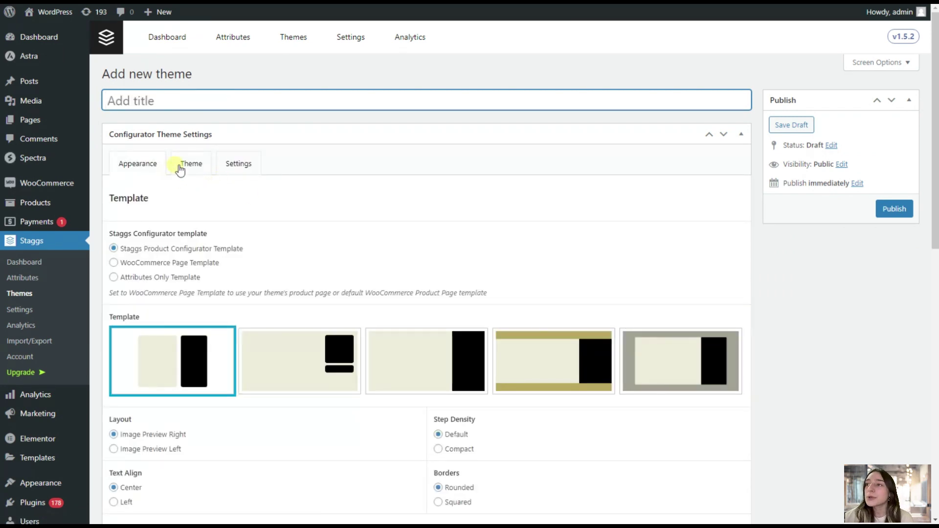
scroll(241, 209, "down", 2)
scroll(253, 255, "down", 1)
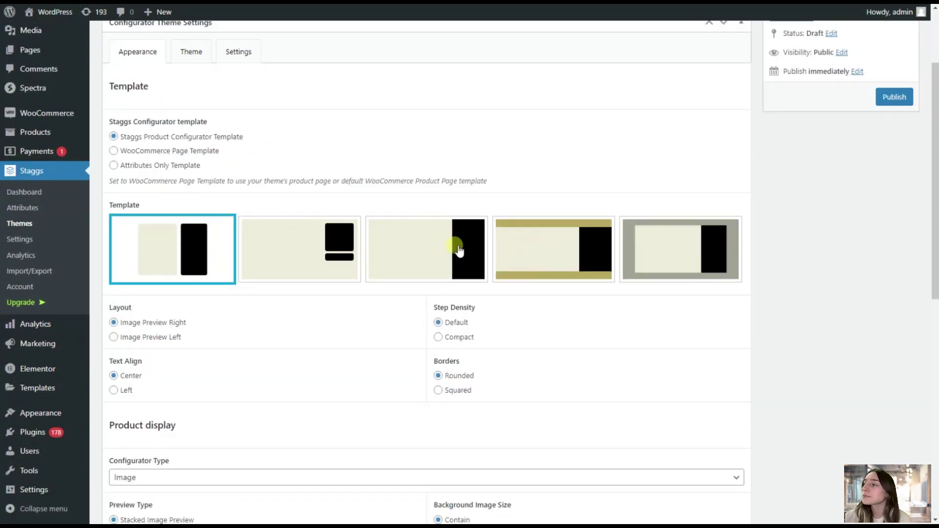
Choose the layout template with bands above and below, after comparing the others.
left_click(455, 245)
left_click(316, 239)
left_click(203, 253)
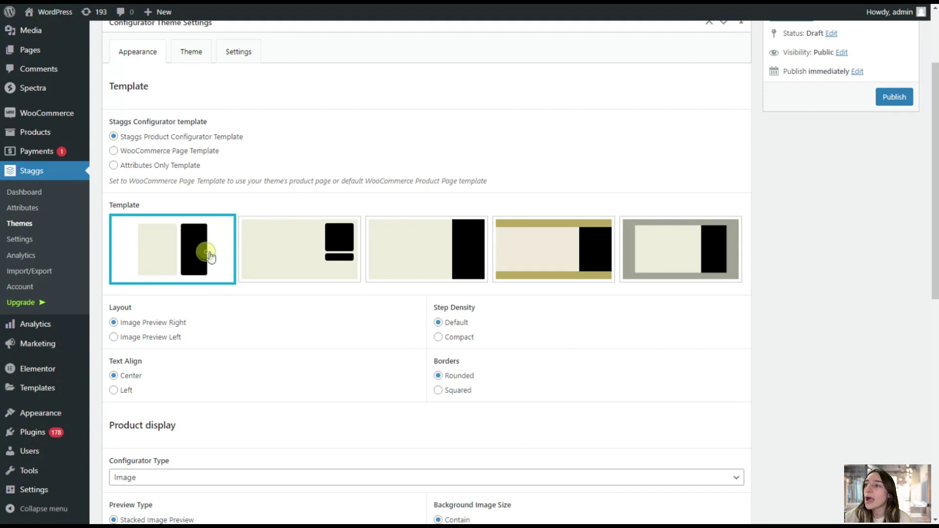
left_click(359, 271)
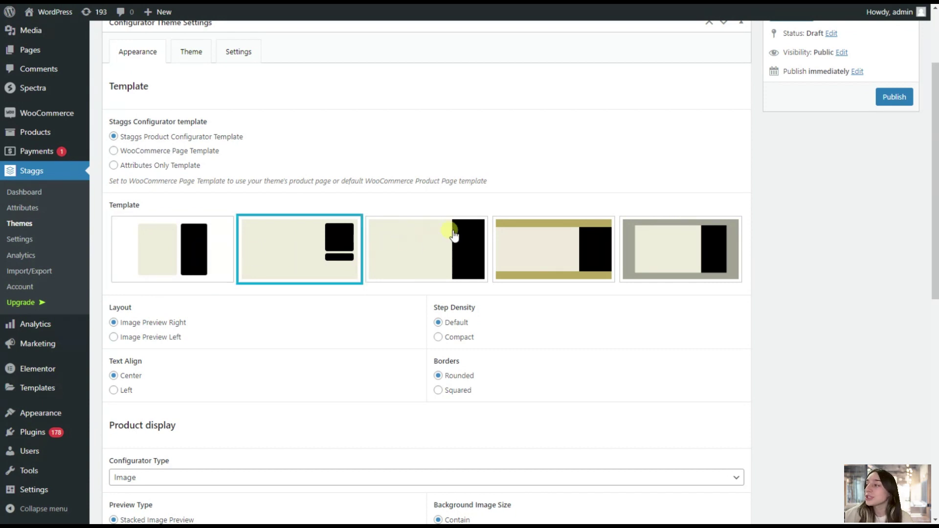
left_click(552, 256)
scroll(142, 314, "down", 1)
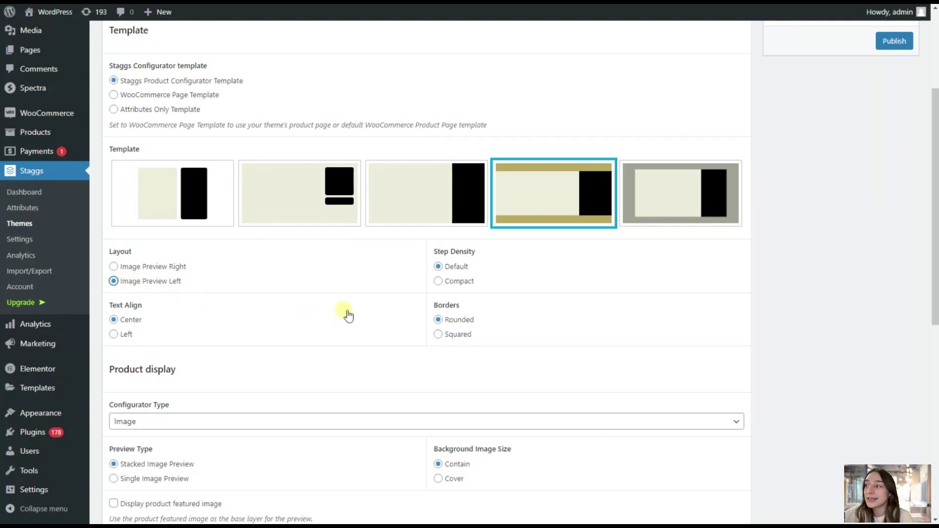
scroll(210, 282, "down", 1)
scroll(210, 283, "down", 1)
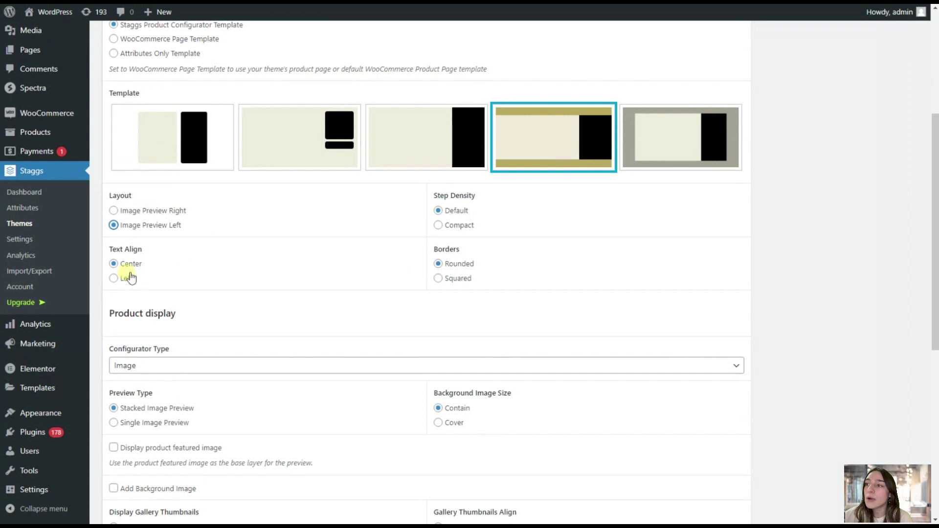
Keep the text alignment at Center after briefly trying Left.
left_click(123, 277)
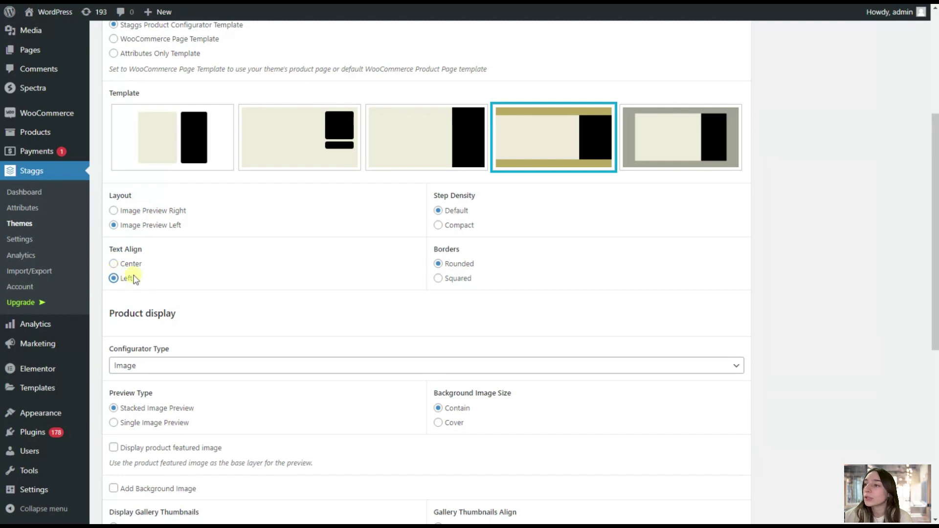
scroll(147, 274, "down", 1)
scroll(227, 247, "down", 2)
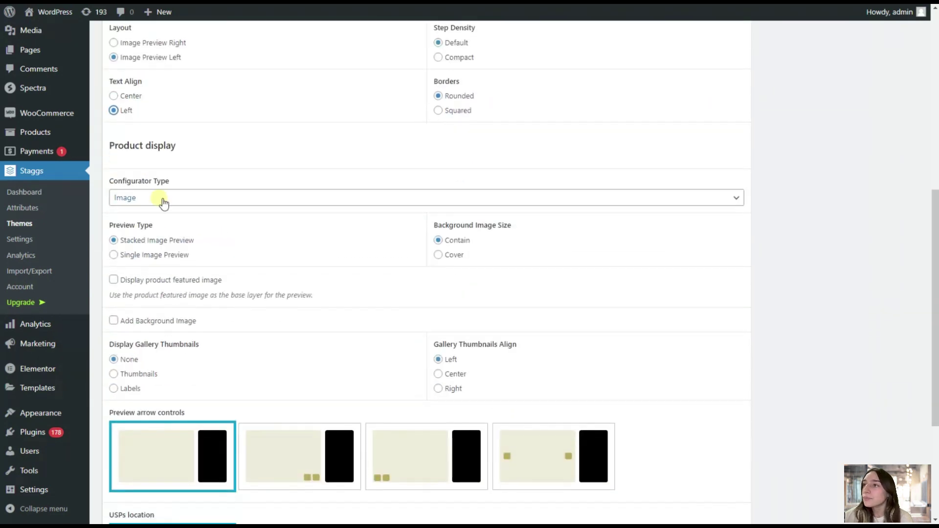
left_click(119, 99)
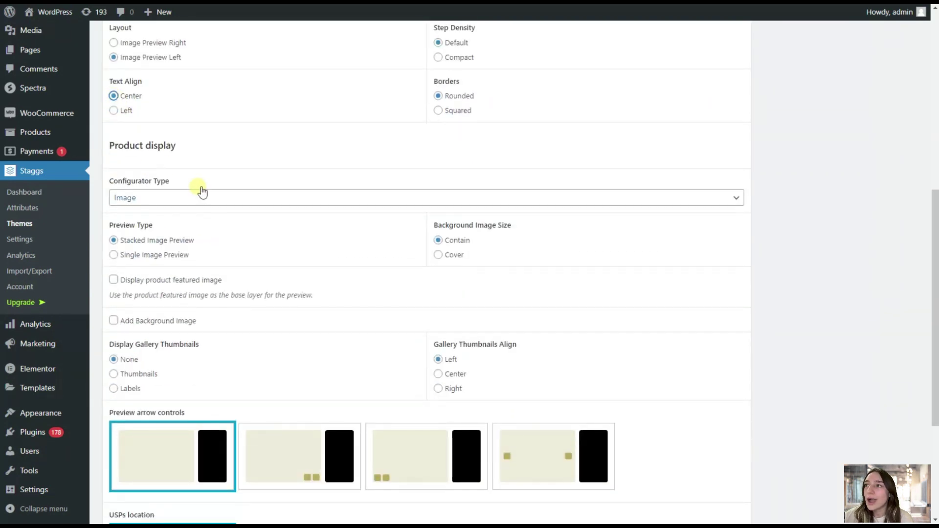
scroll(202, 188, "up", 1)
scroll(202, 186, "up", 7)
left_click(193, 164)
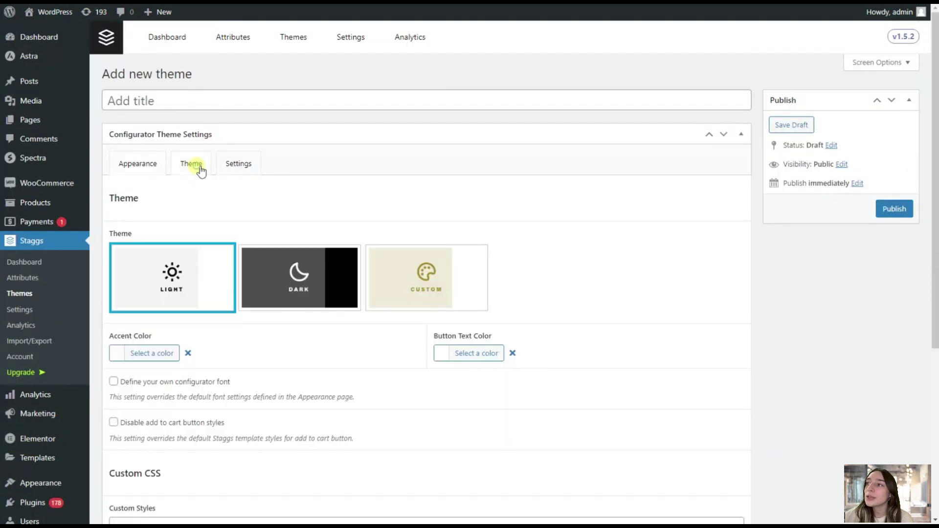
scroll(258, 237, "down", 1)
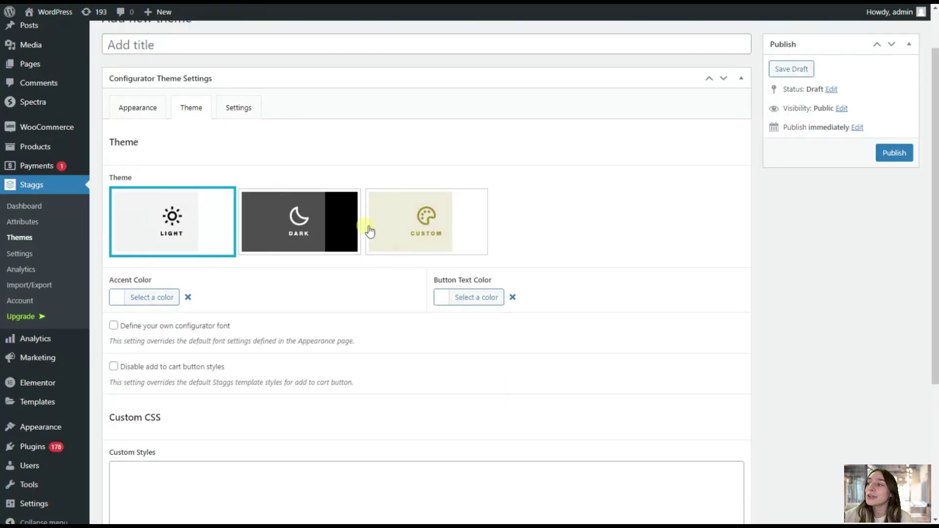
left_click(400, 230)
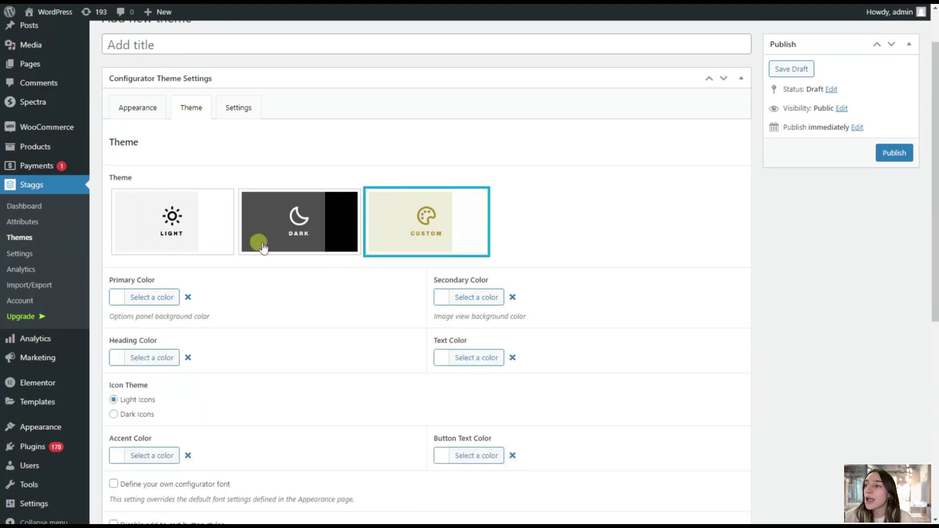
left_click(123, 295)
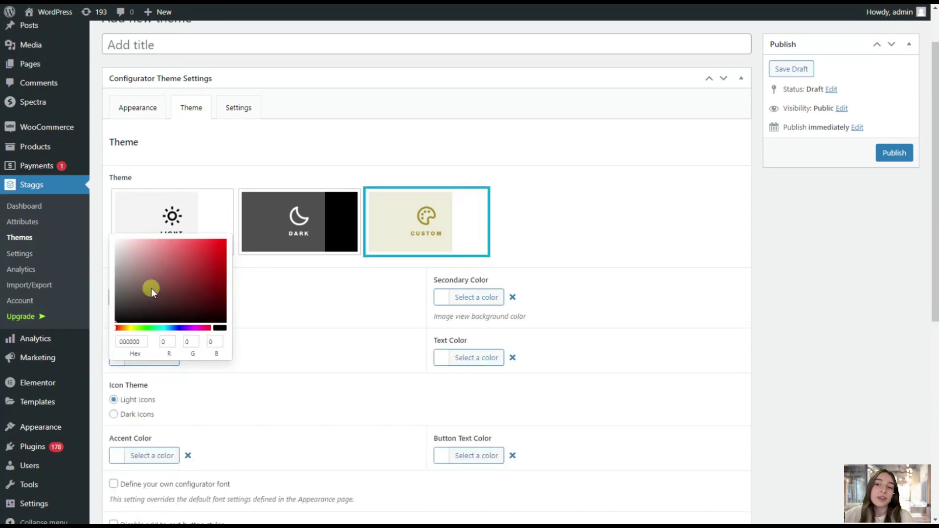
left_click(267, 215)
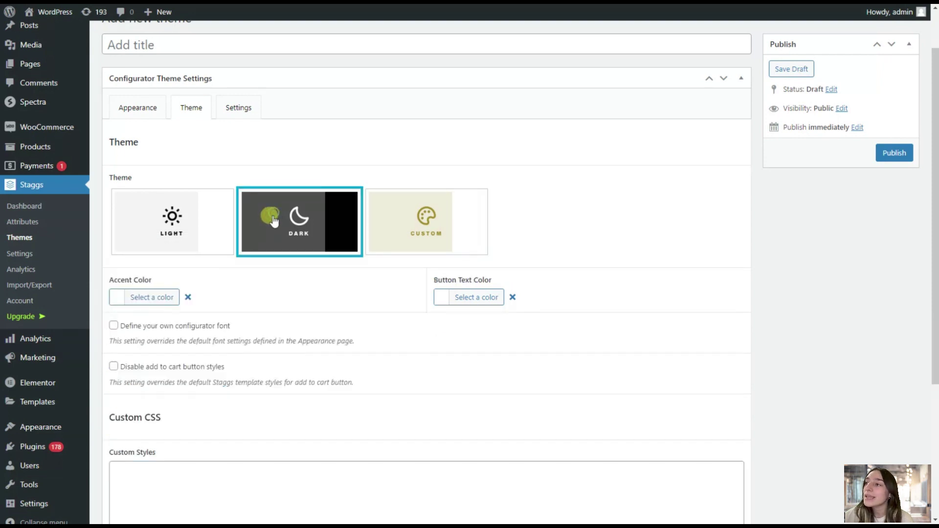
left_click(214, 211)
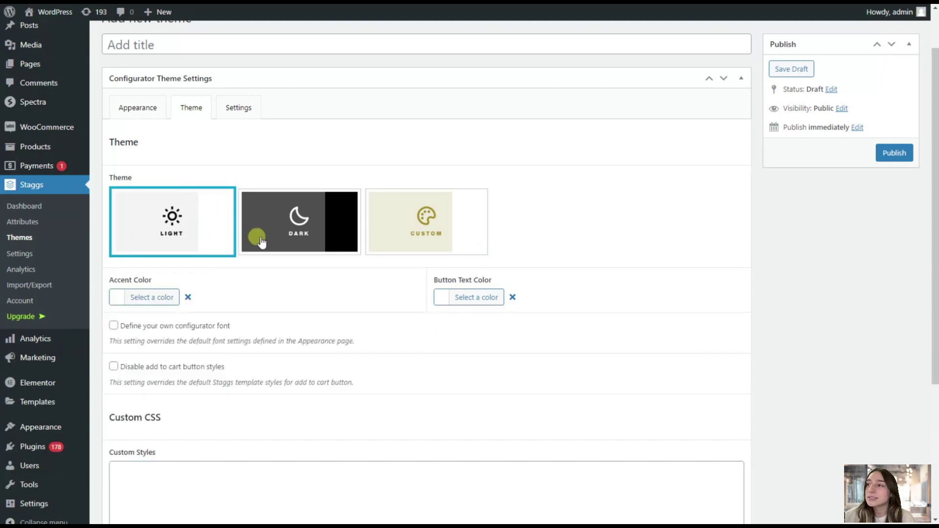
scroll(267, 266, "down", 4)
scroll(232, 264, "up", 5)
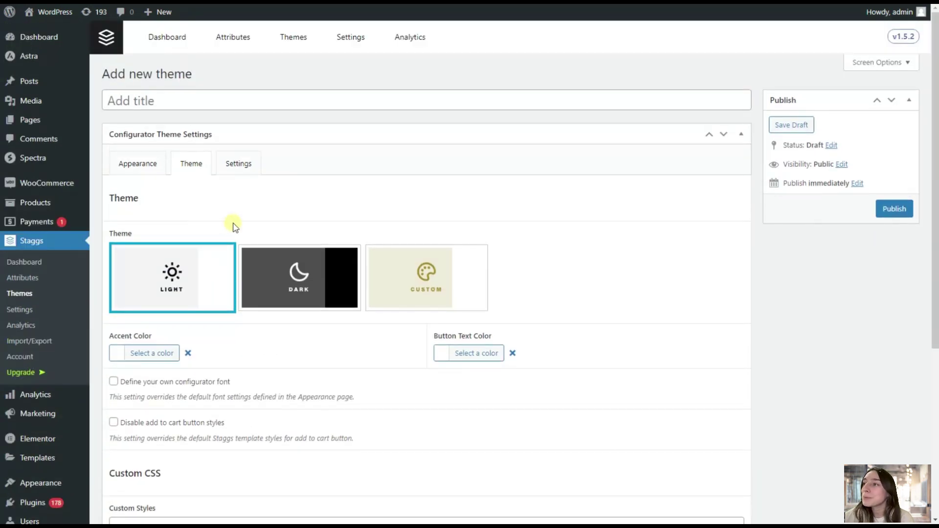
scroll(233, 227, "down", 5)
left_click(165, 275)
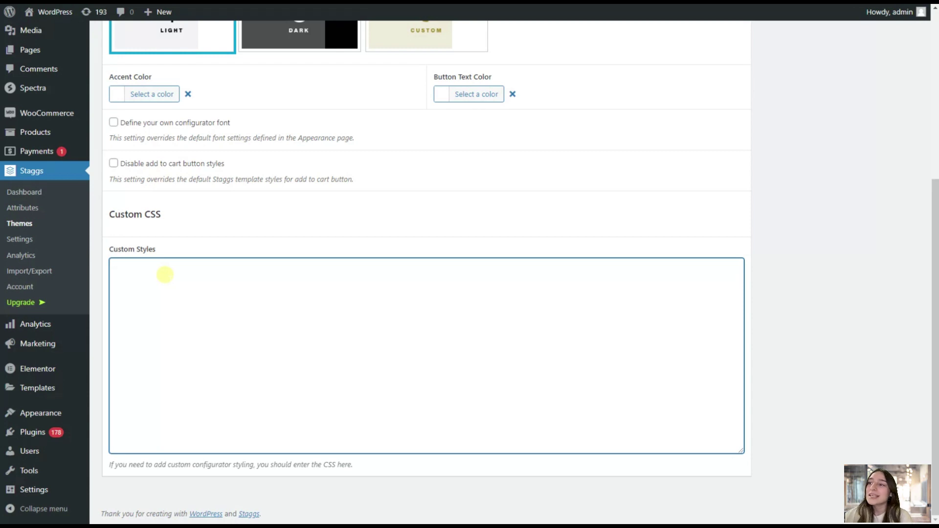
scroll(167, 226, "up", 5)
Title the new theme 'Box Theme' and publish it.
left_click(164, 102)
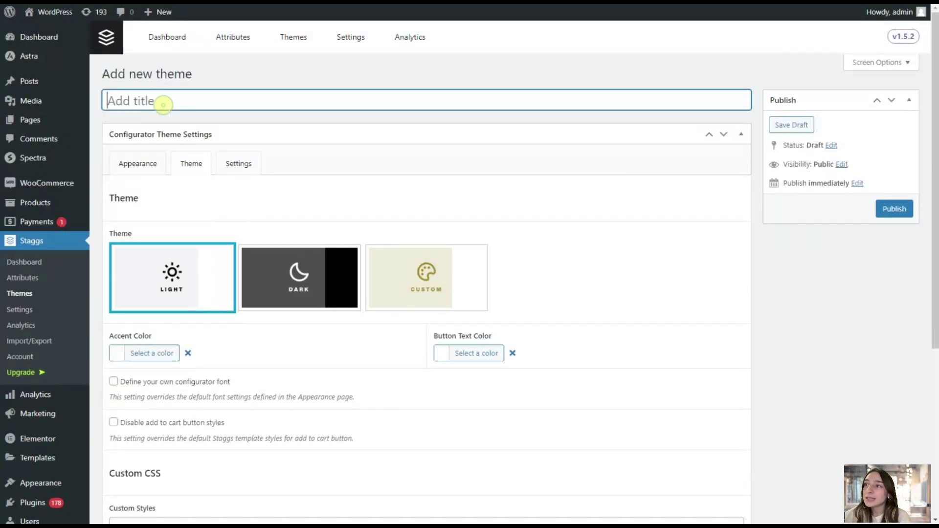
type("Box Theme")
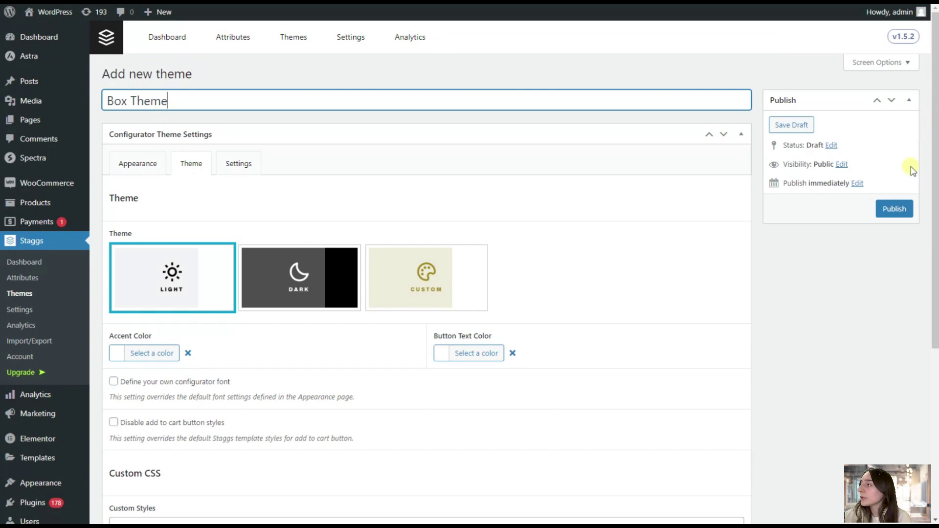
left_click(902, 209)
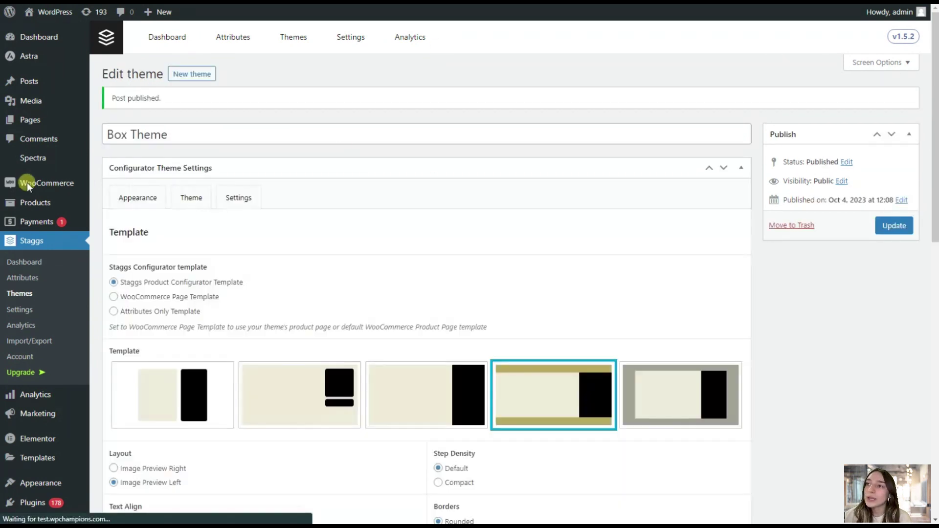
mouse_move(36, 203)
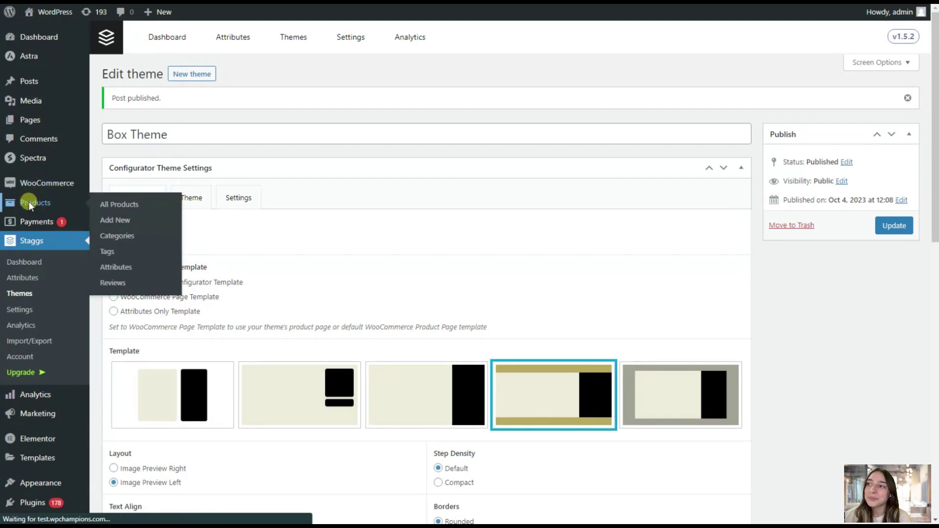
Select Box Theme as the Box product's configurator theme and update the product.
left_click(185, 161)
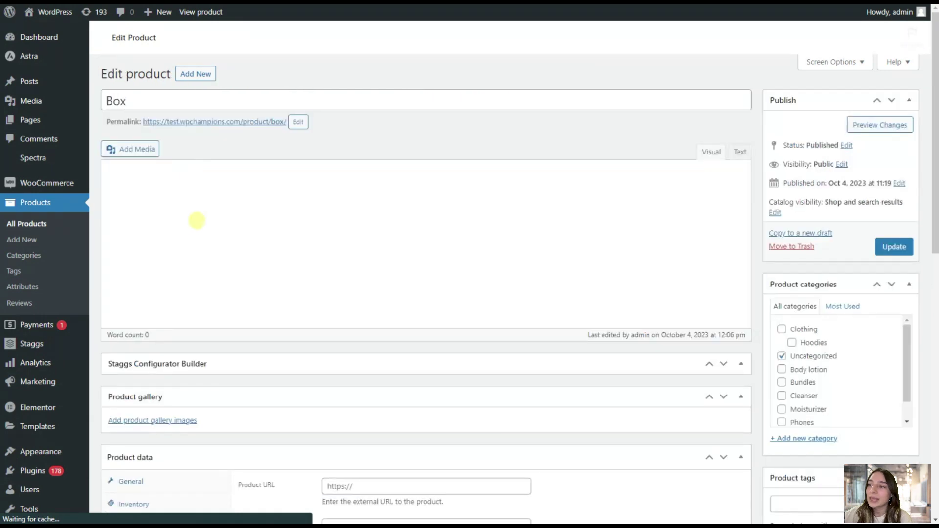
scroll(188, 239, "down", 3)
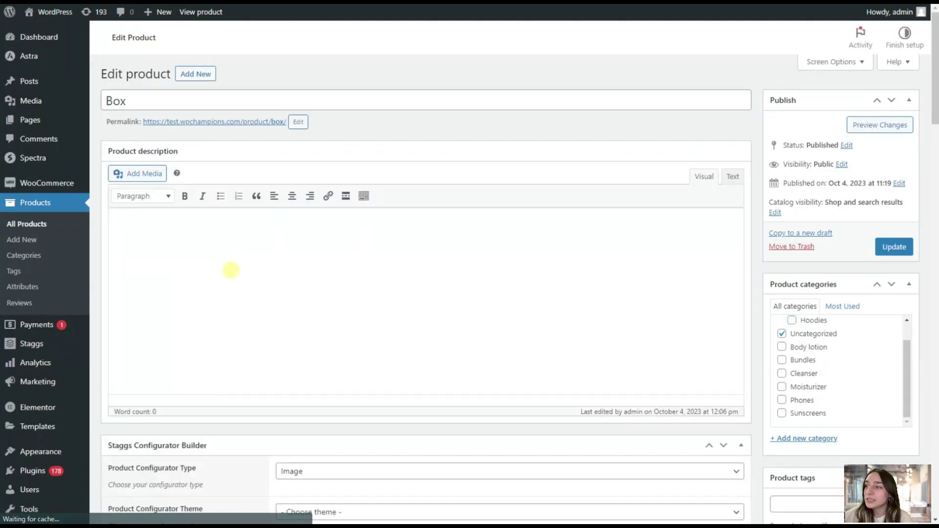
scroll(231, 287, "down", 3)
scroll(237, 290, "down", 3)
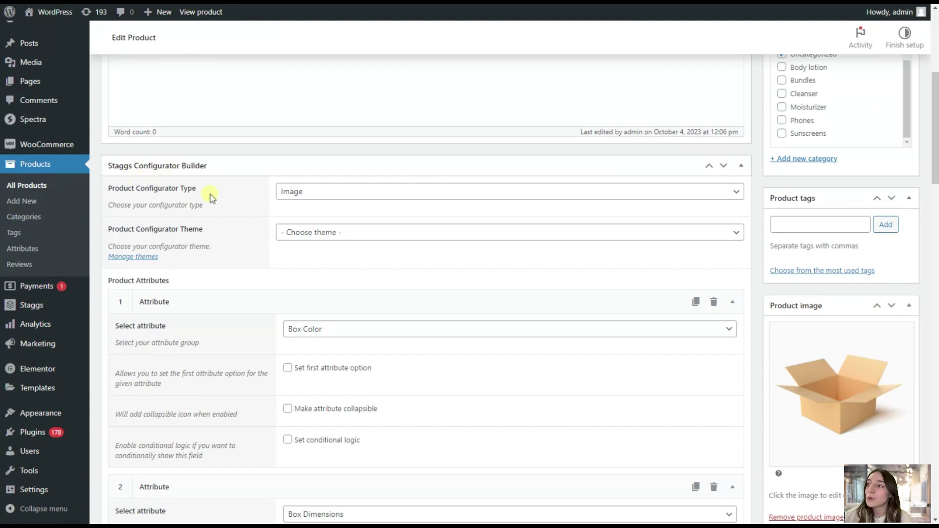
left_click(293, 232)
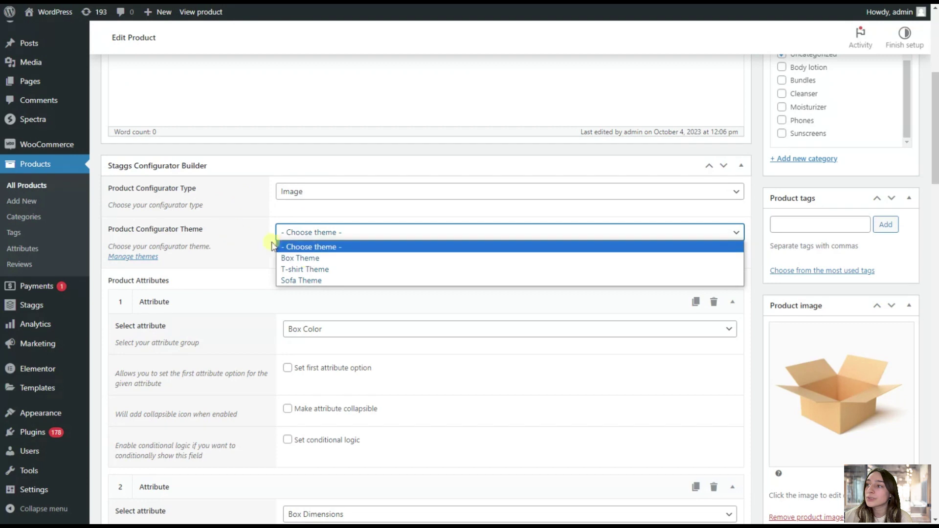
left_click(313, 263)
scroll(832, 203, "up", 6)
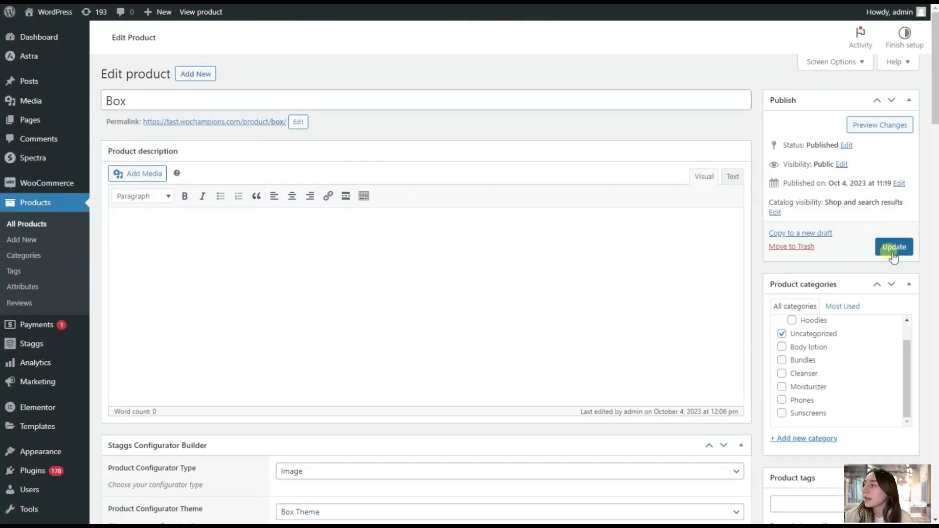
left_click(893, 247)
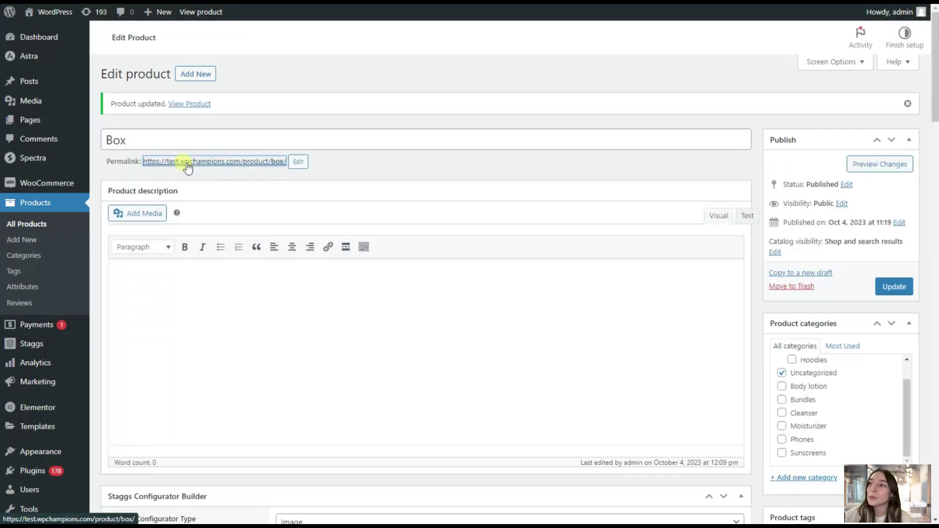
View the Box product's storefront page with the box preview, Color swatches and Dimensions fields.
left_click(188, 166)
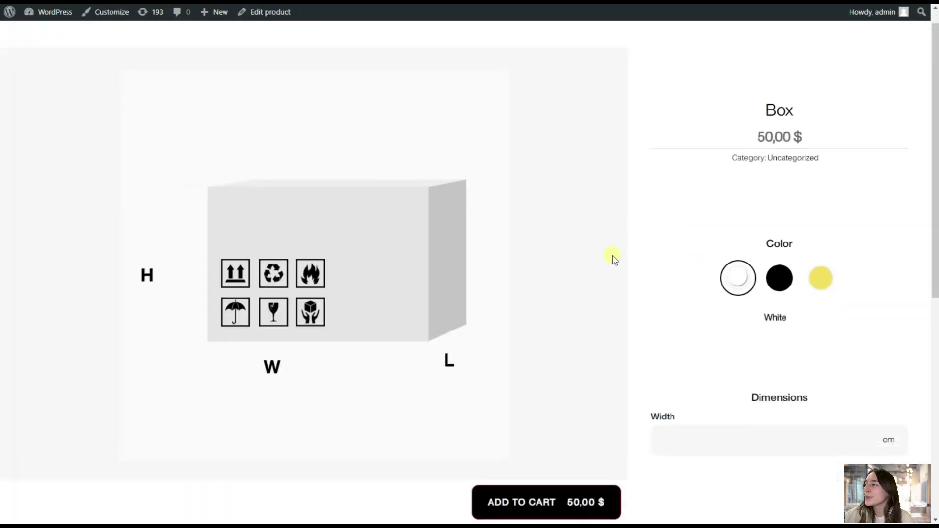
scroll(712, 339, "down", 7)
scroll(679, 331, "up", 8)
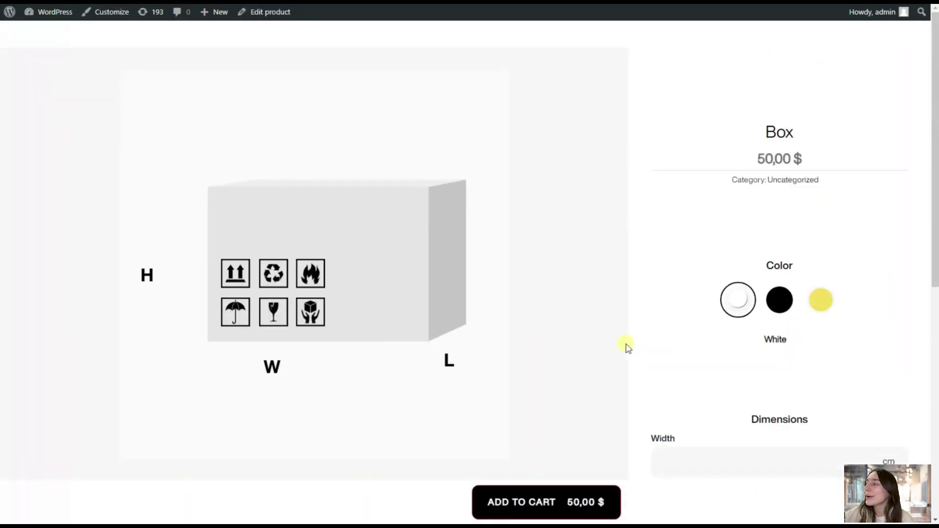